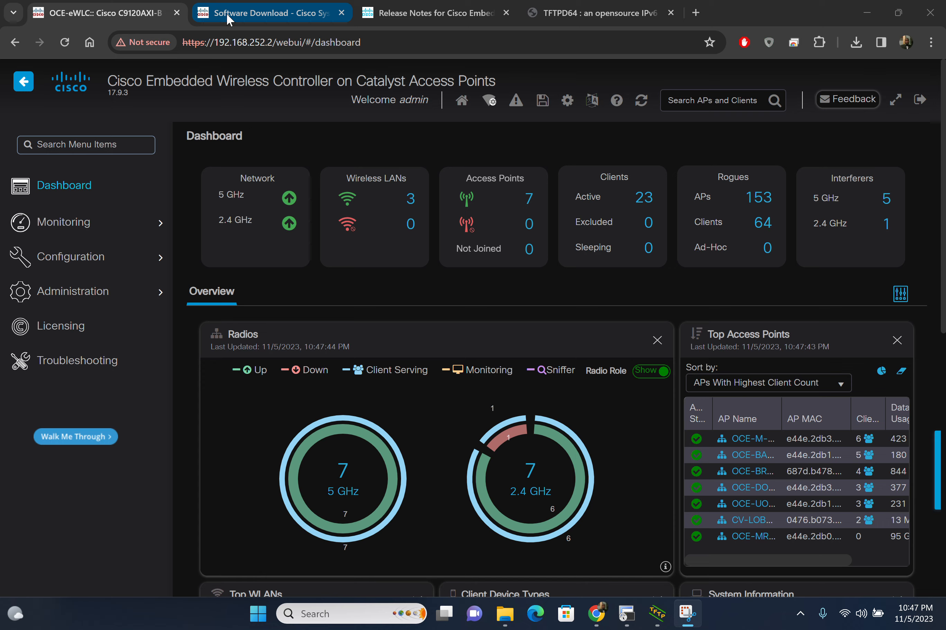
Step: On the Cisco download site, go to the Cisco homepage and reach the Software Download home through Support's Software Central
left_click(229, 16)
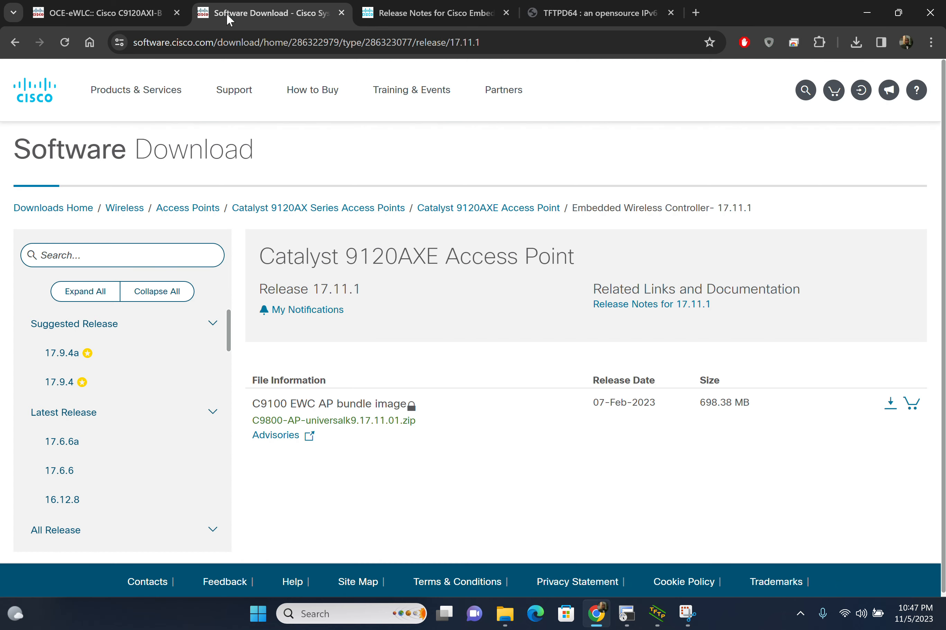
left_click(64, 207)
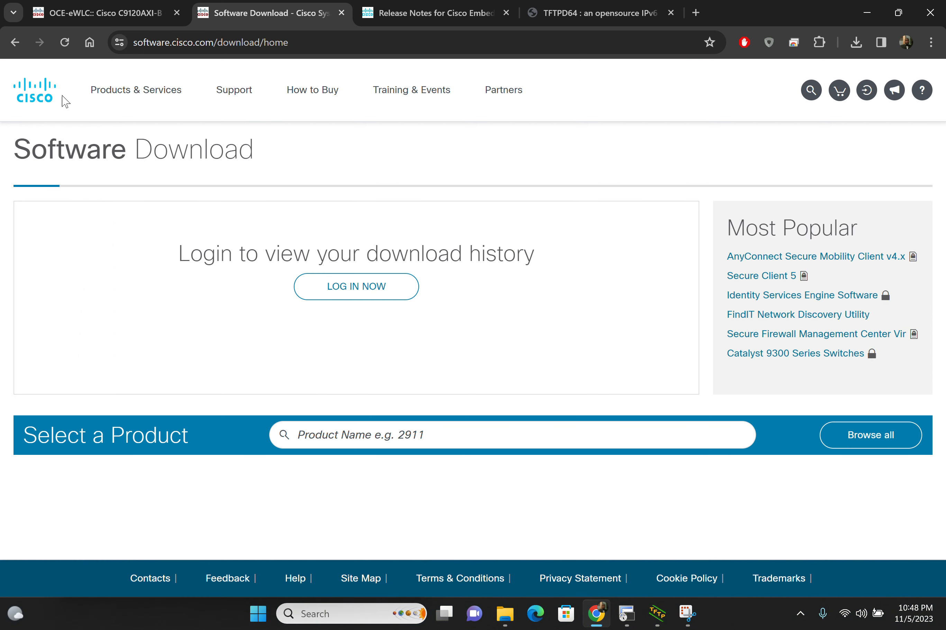
left_click(224, 93)
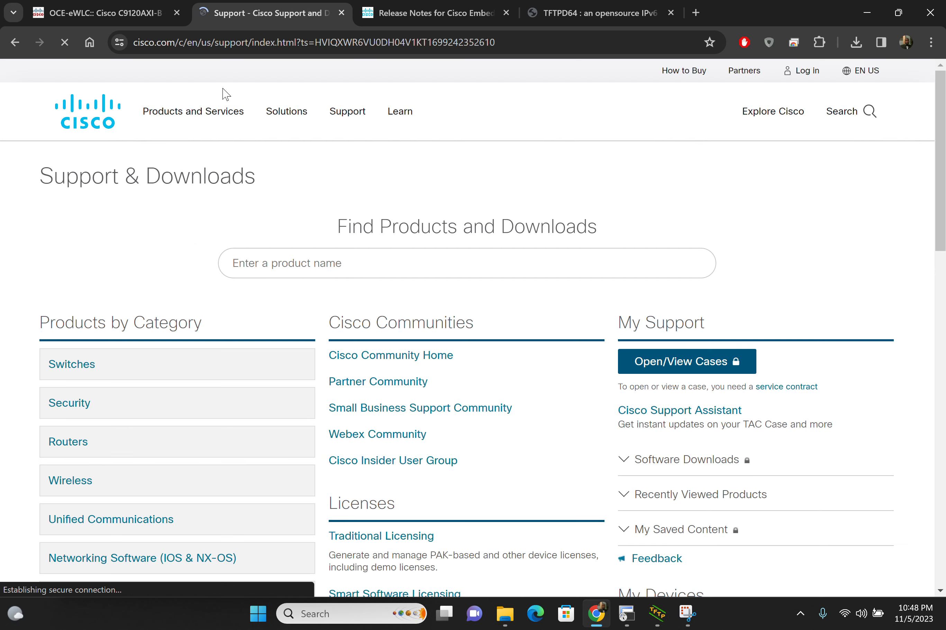
left_click(79, 118)
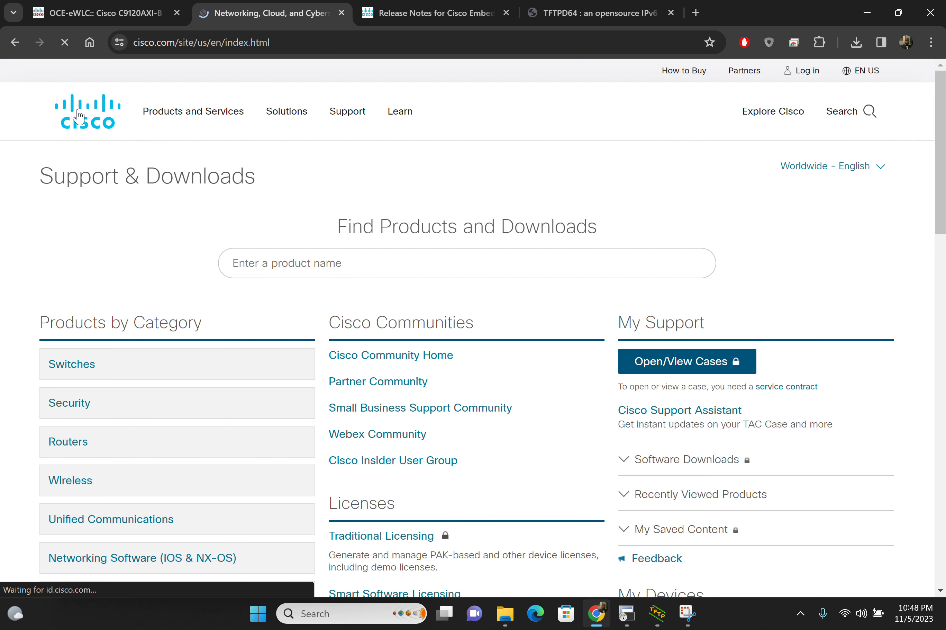
left_click(348, 116)
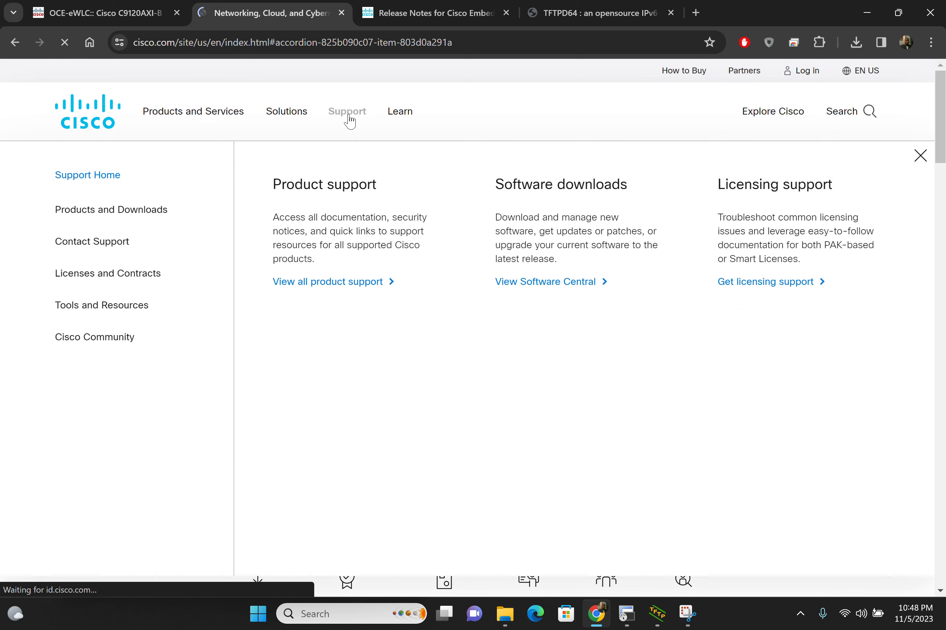
scroll(129, 219, "down", 1)
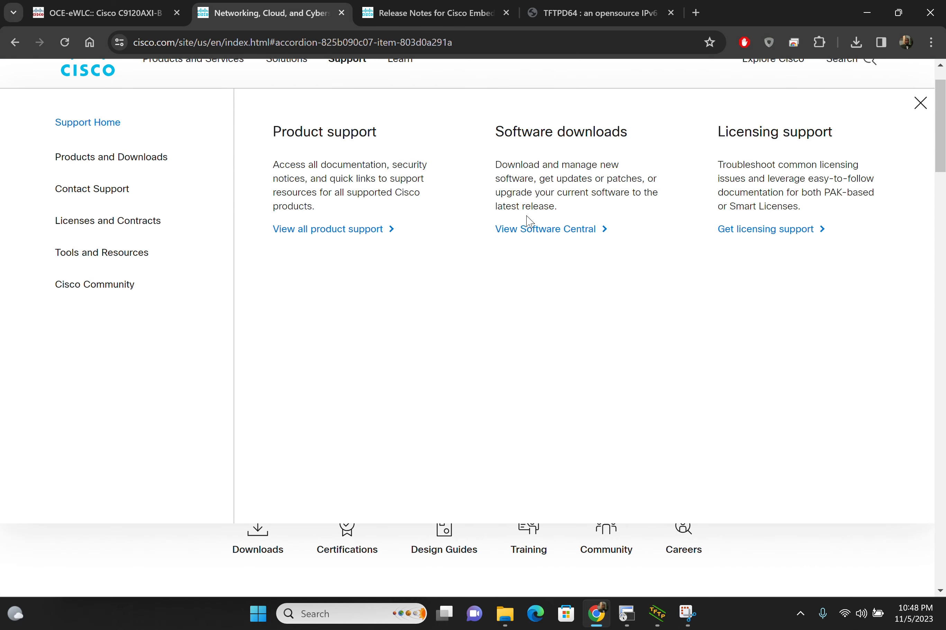
left_click(534, 235)
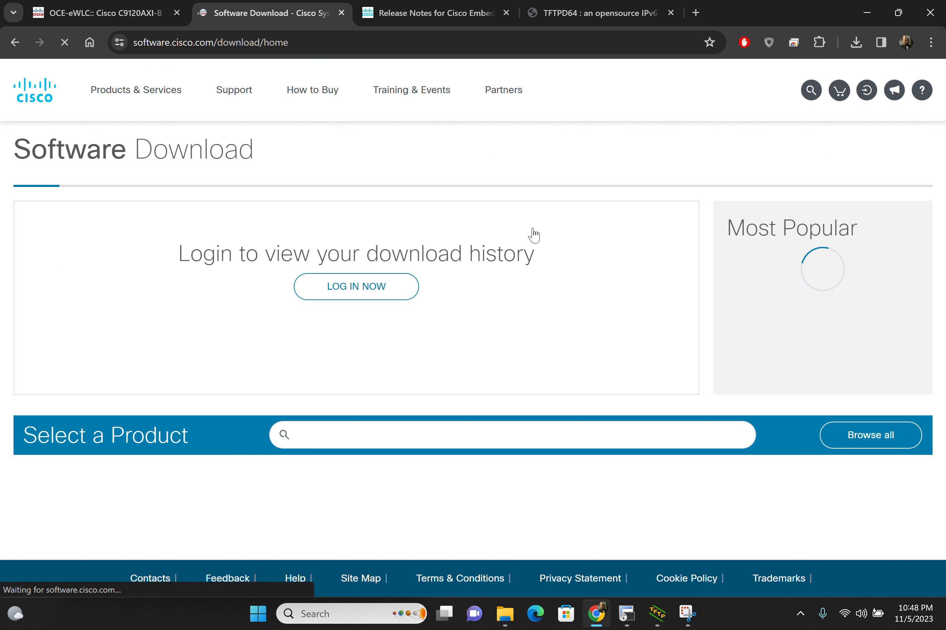
Step: Find the 9120 series in the product selector and open the Embedded Wireless Controller software for the Catalyst 9120AXI Access Point
left_click(308, 439)
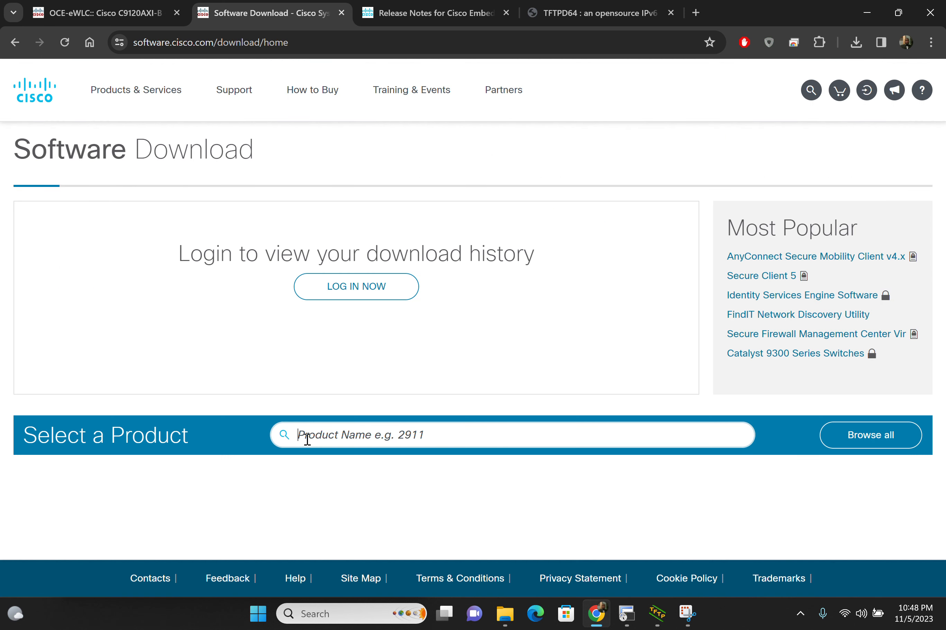
type("9120")
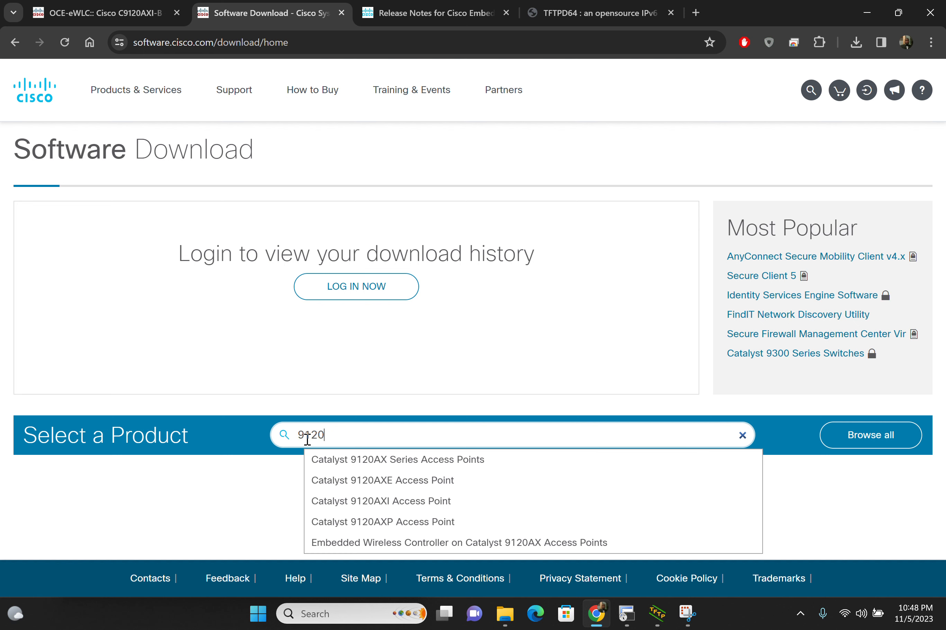
left_click(401, 467)
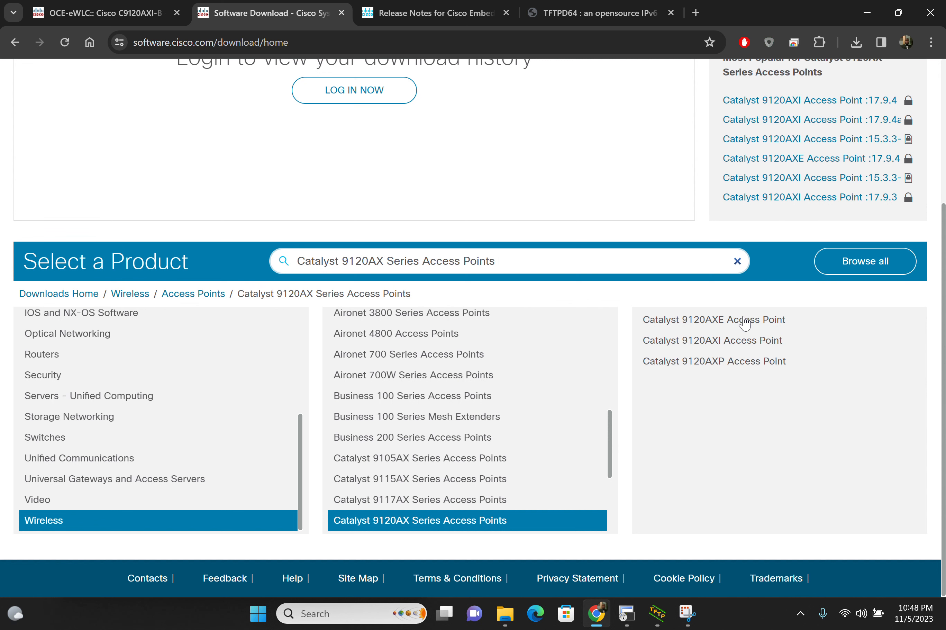
left_click(746, 341)
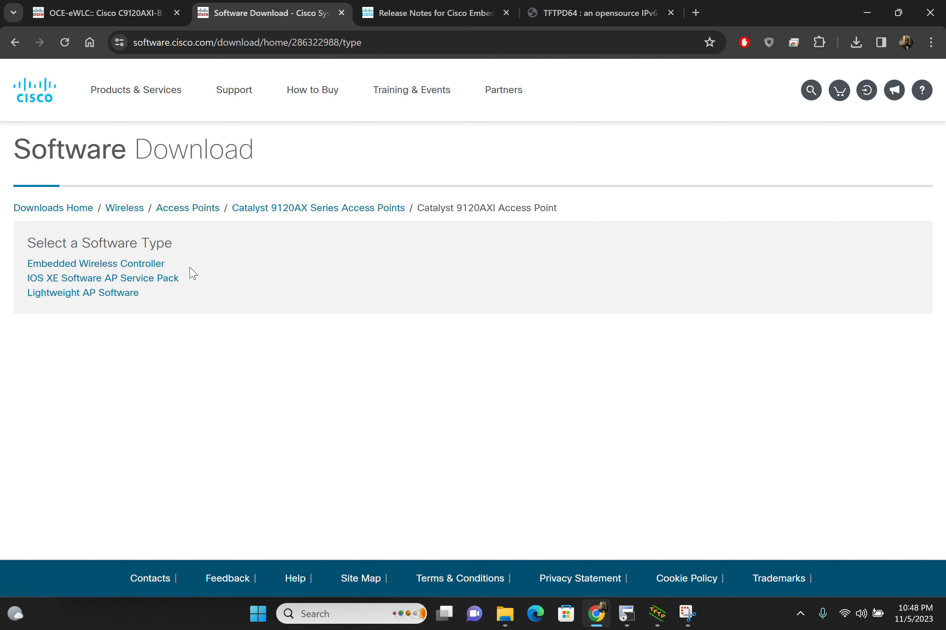
left_click(128, 269)
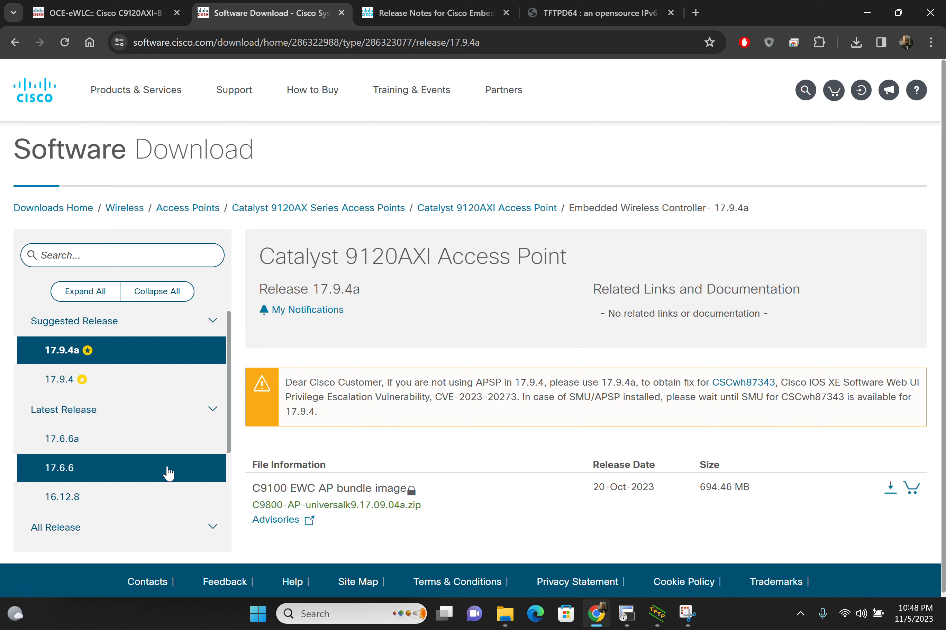
Step: Expand the version 17 group under All Release and select release 17.11.1
scroll(166, 470, "down", 2)
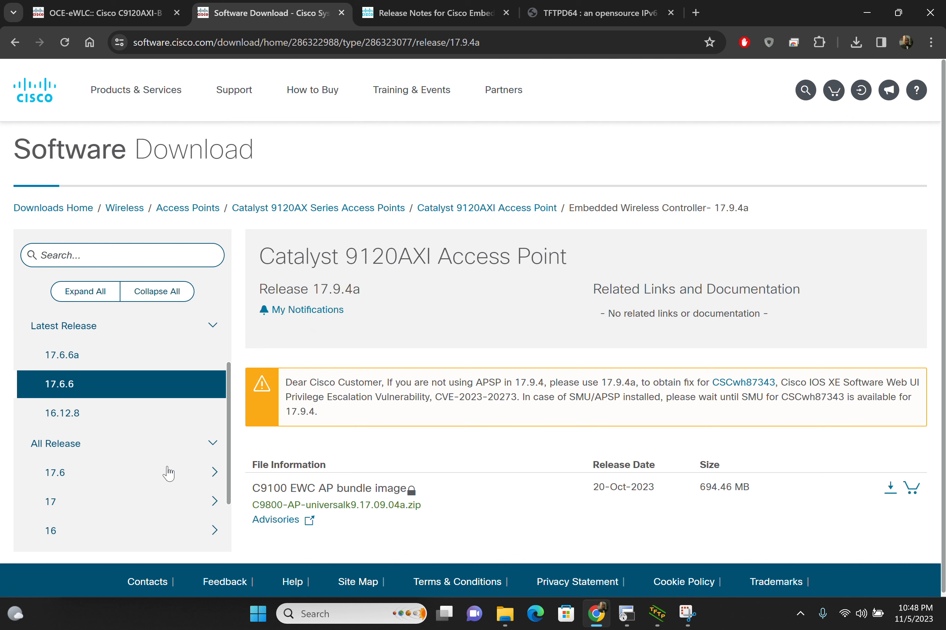
left_click(215, 504)
scroll(201, 446, "down", 2)
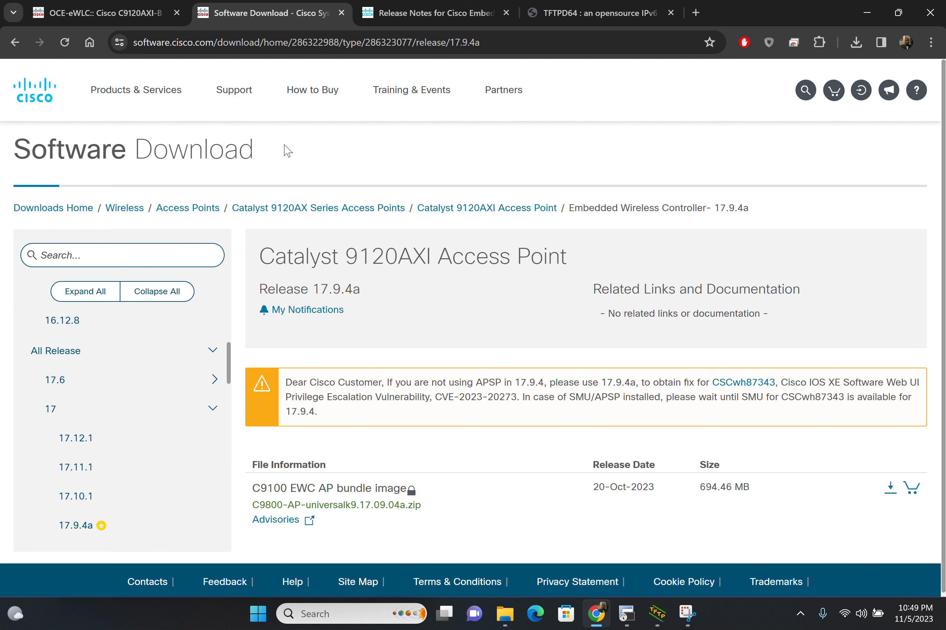
left_click(366, 12)
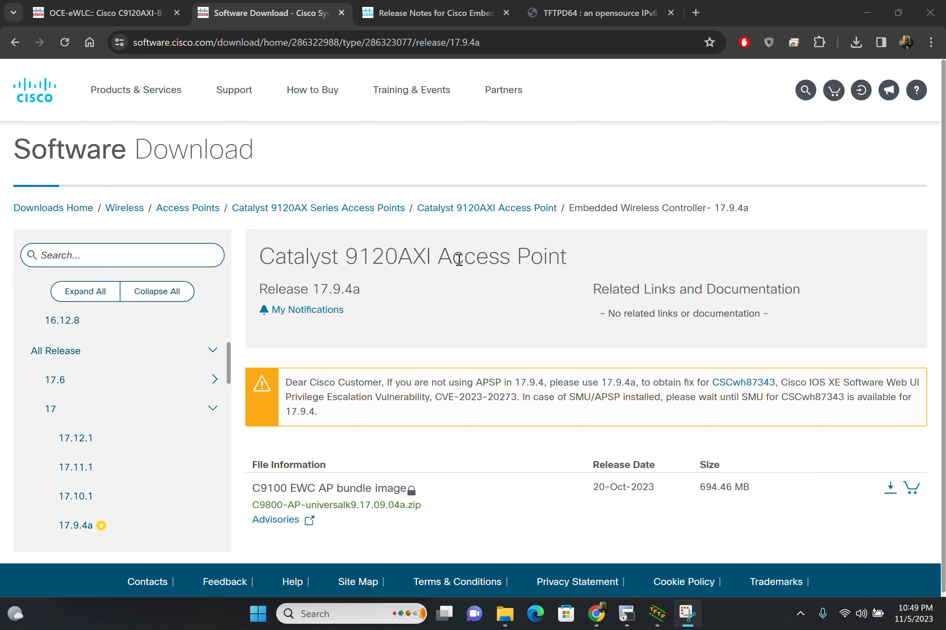
left_click(135, 465)
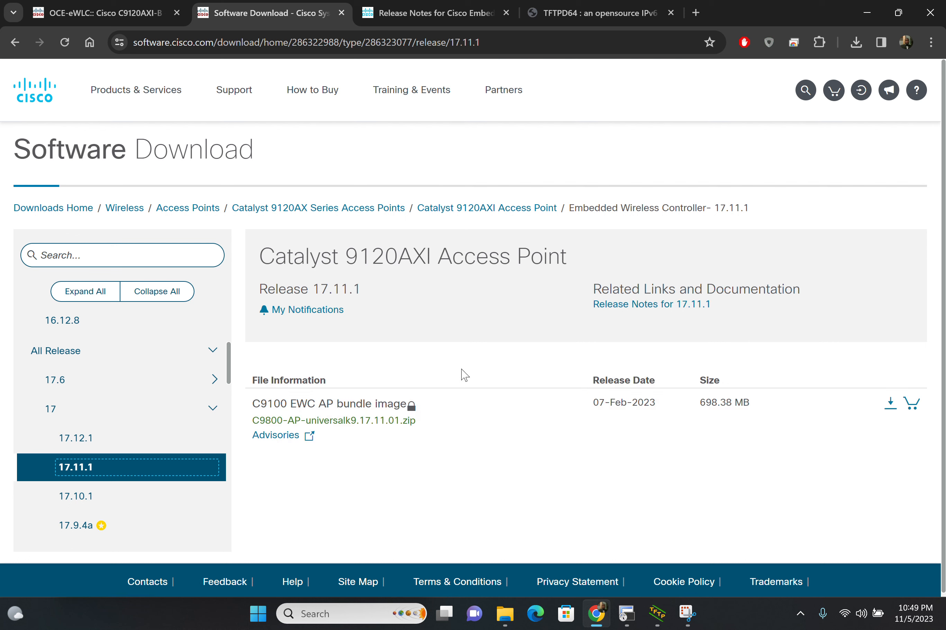
Step: Open the 17.11.1 release notes and check the supported access point platforms and the maximum APs and clients for the 9120 Series
left_click(699, 306)
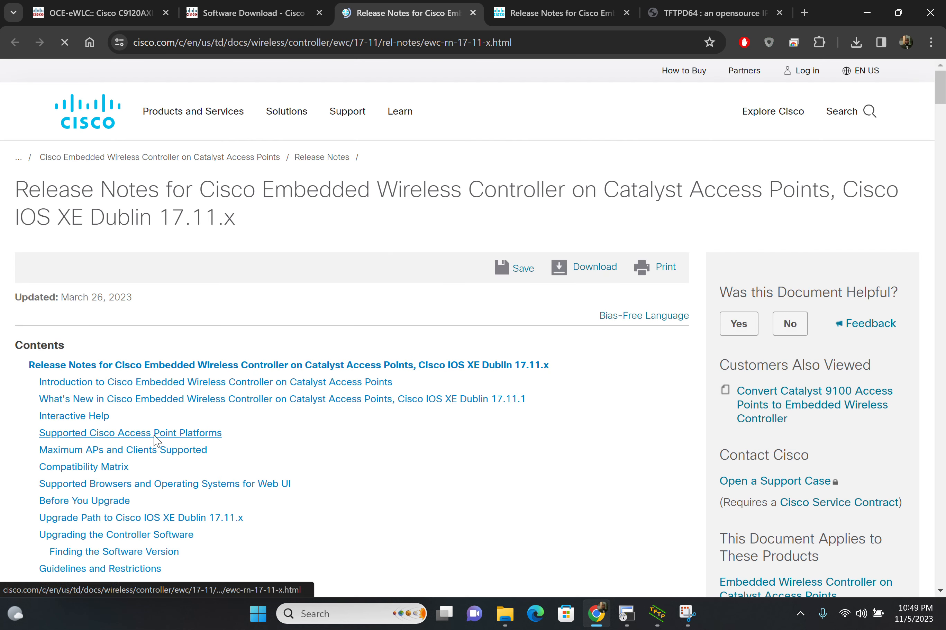
left_click(155, 434)
scroll(147, 331, "up", 7)
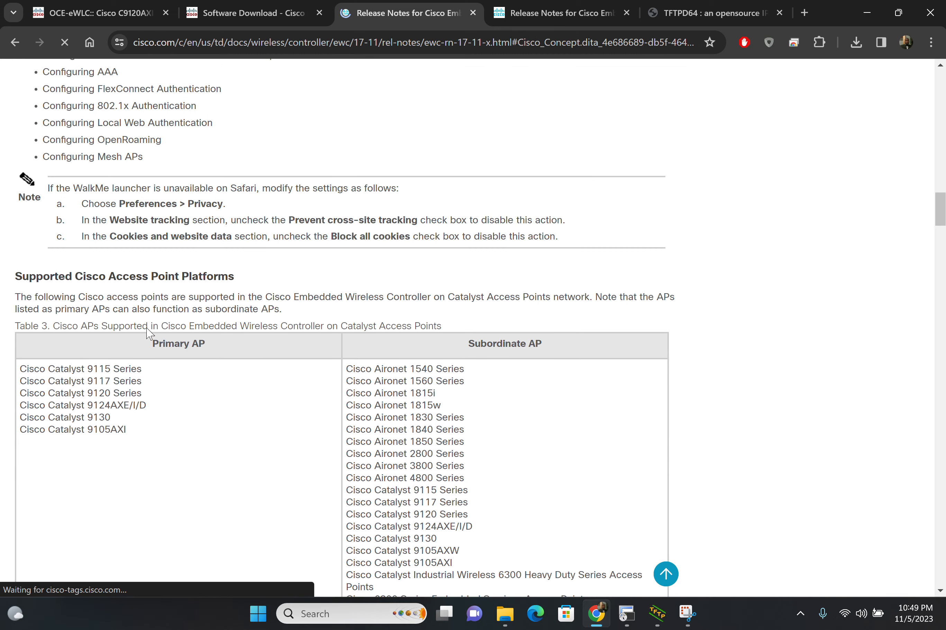
scroll(148, 325, "down", 3)
scroll(147, 327, "down", 12)
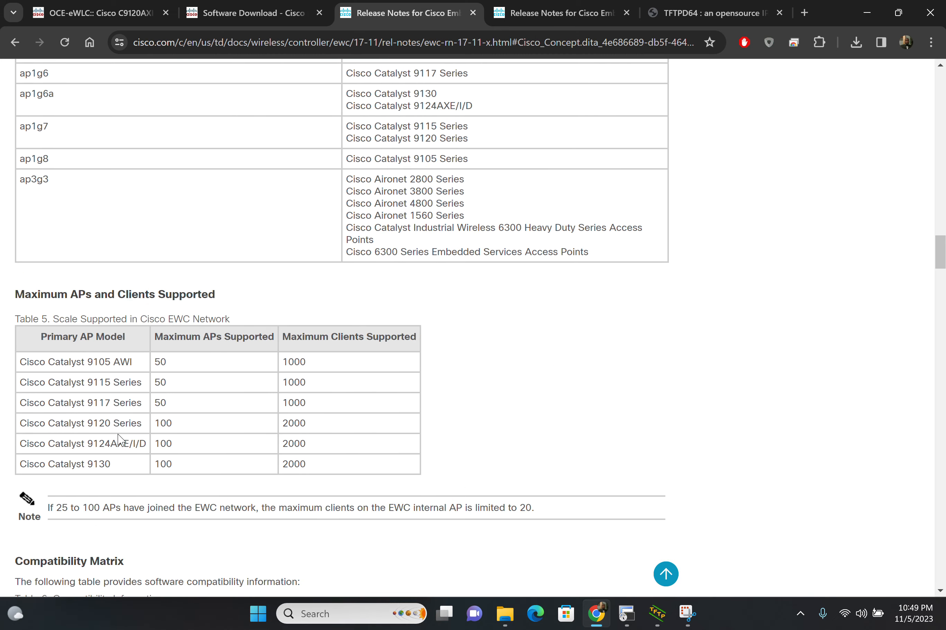
left_click_drag(179, 427, 151, 428)
left_click(321, 429)
Step: Select release 17.12.1 on the download page and examine the maximum APs and clients supported in its release notes
left_click(249, 21)
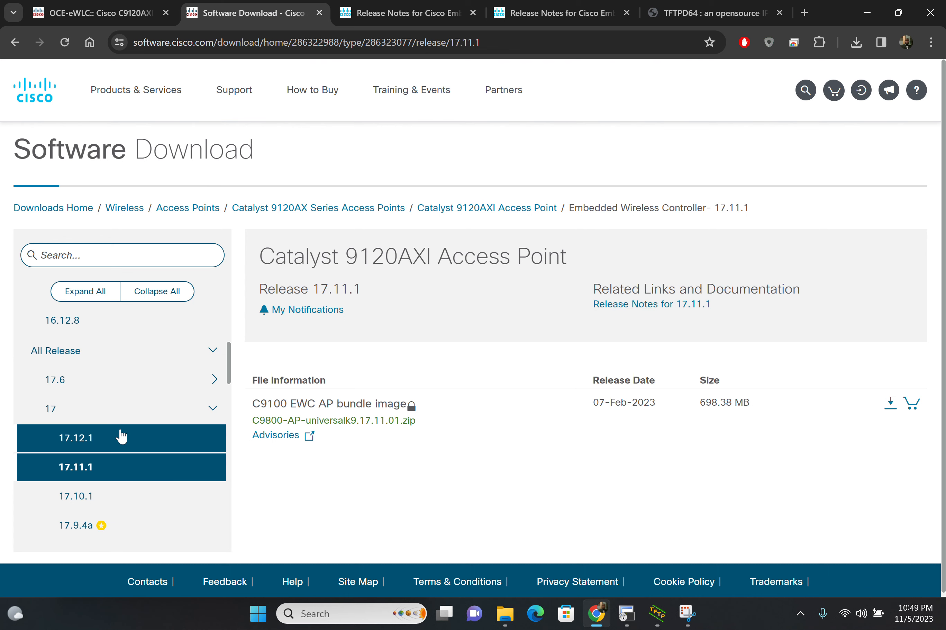
left_click(152, 446)
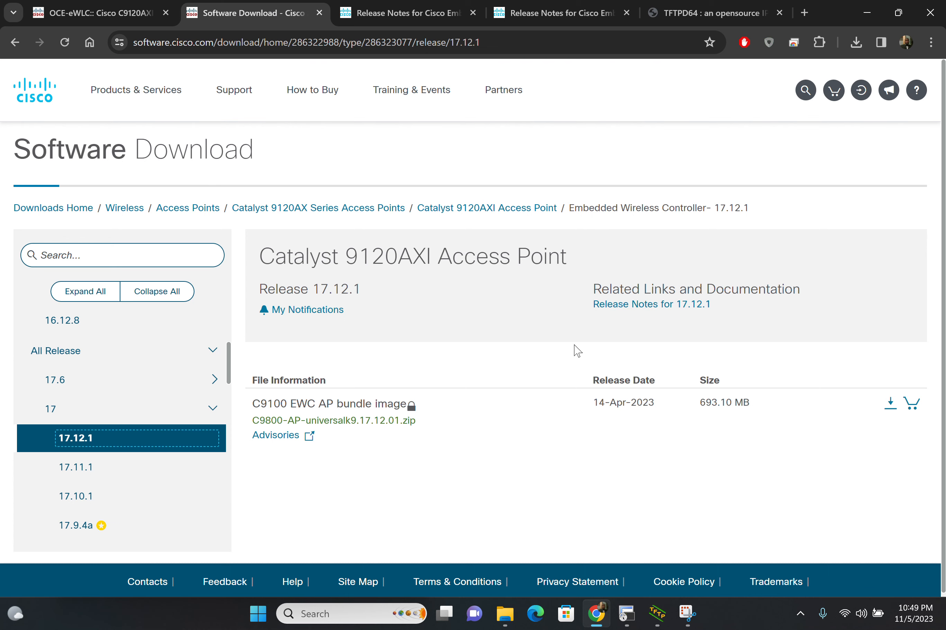
left_click(663, 308)
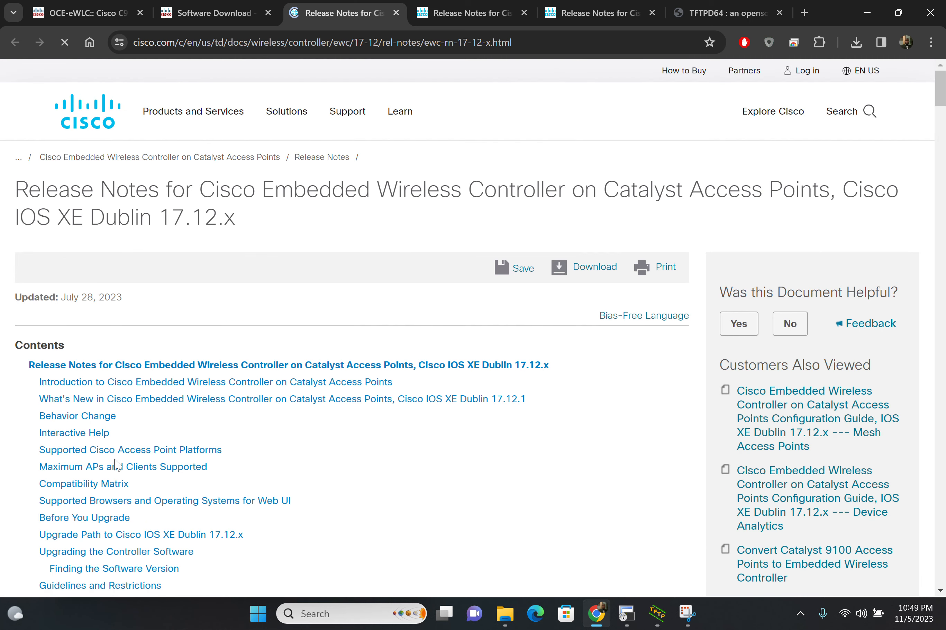
left_click(115, 467)
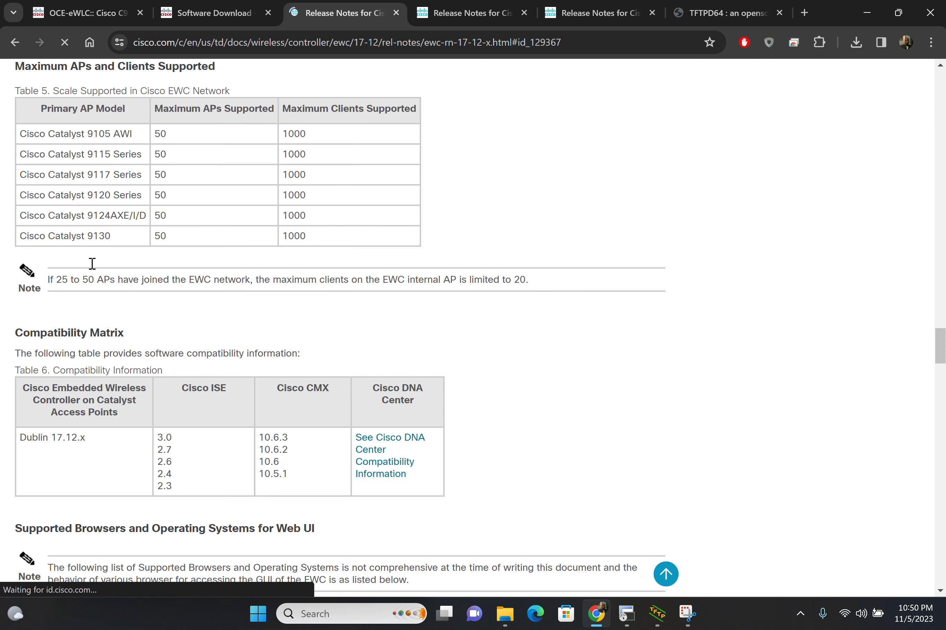
scroll(65, 169, "up", 1)
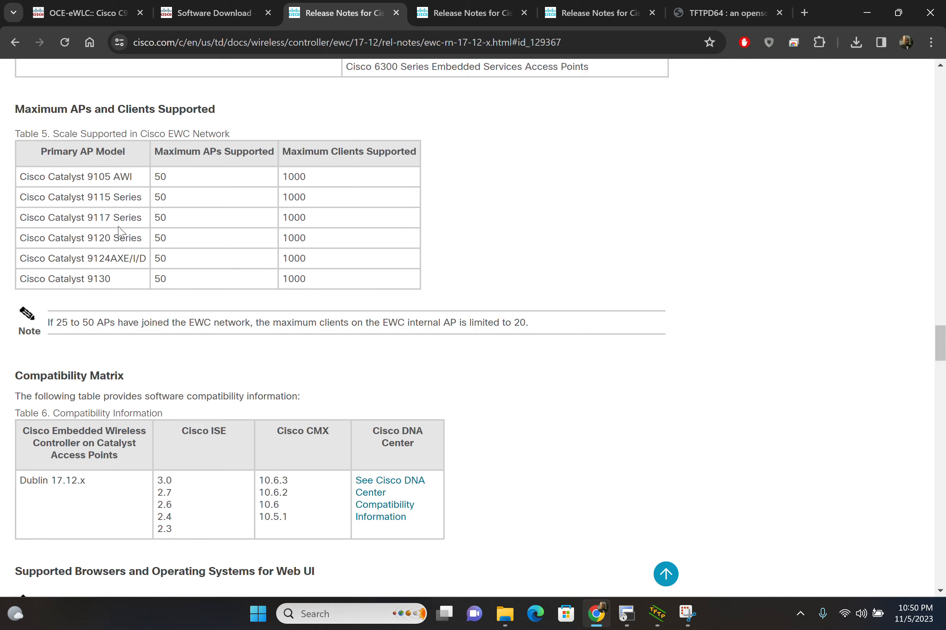
scroll(118, 227, "up", 2)
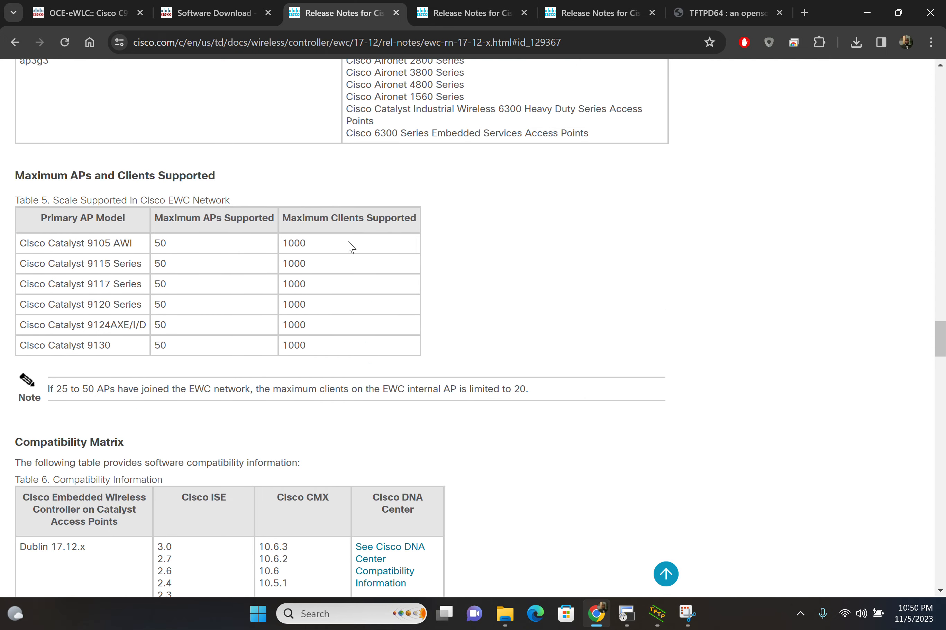
scroll(351, 247, "down", 4)
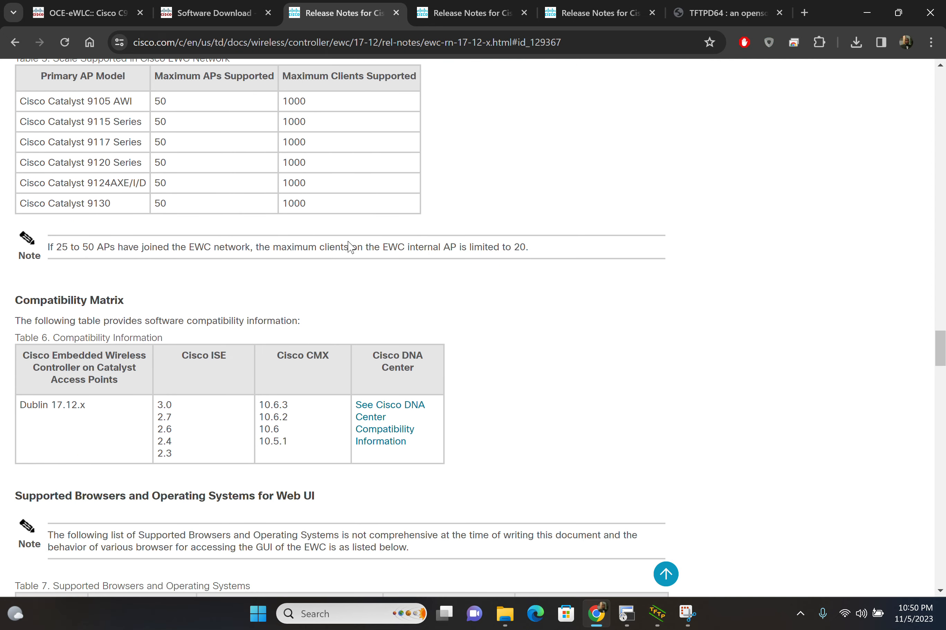
scroll(350, 247, "up", 2)
scroll(351, 248, "up", 7)
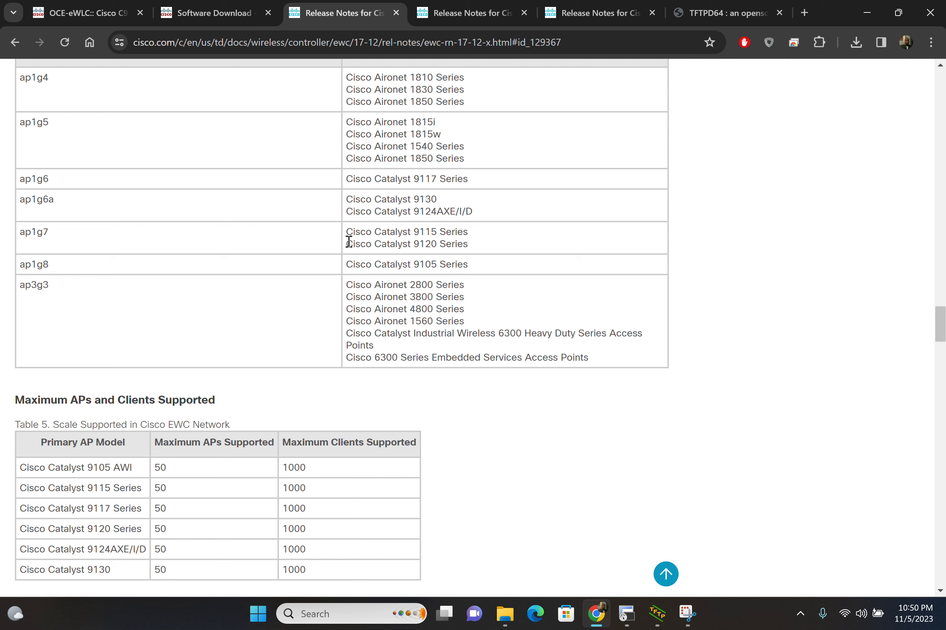
Step: Close the 17.12.x release notes and select release 17.11.1 again on the download page
left_click_drag(322, 14, 250, 14)
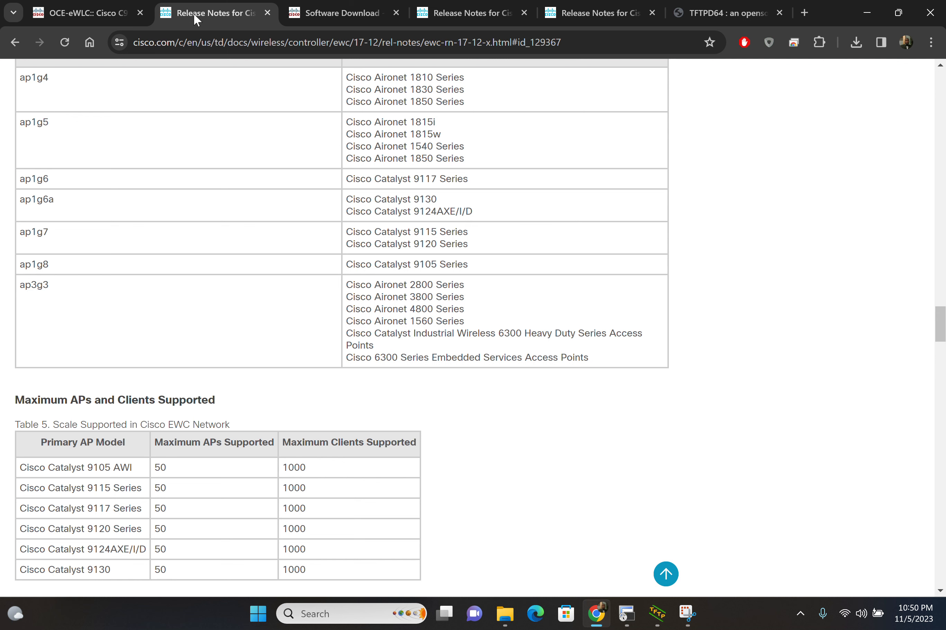
left_click(267, 13)
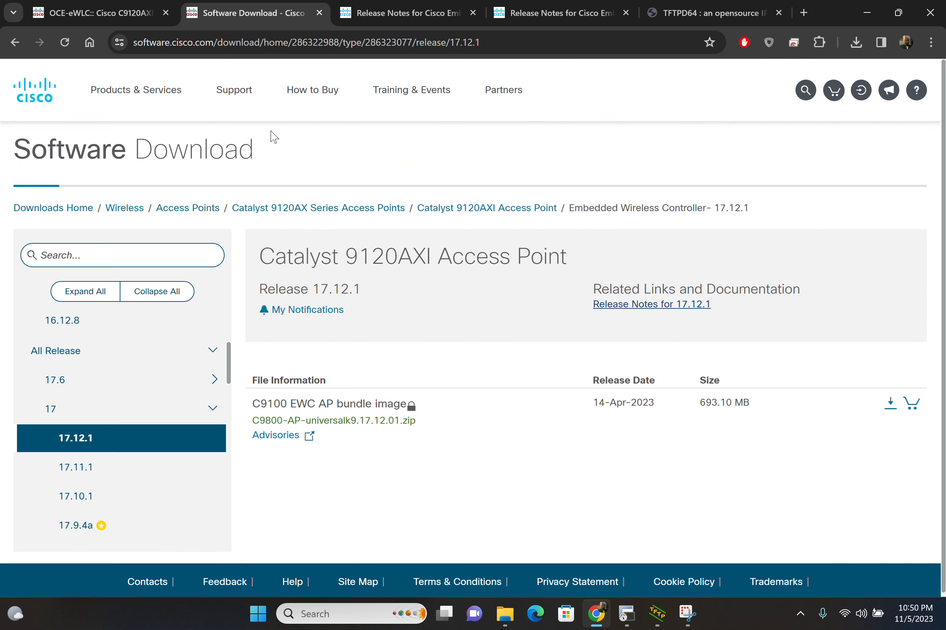
left_click(125, 470)
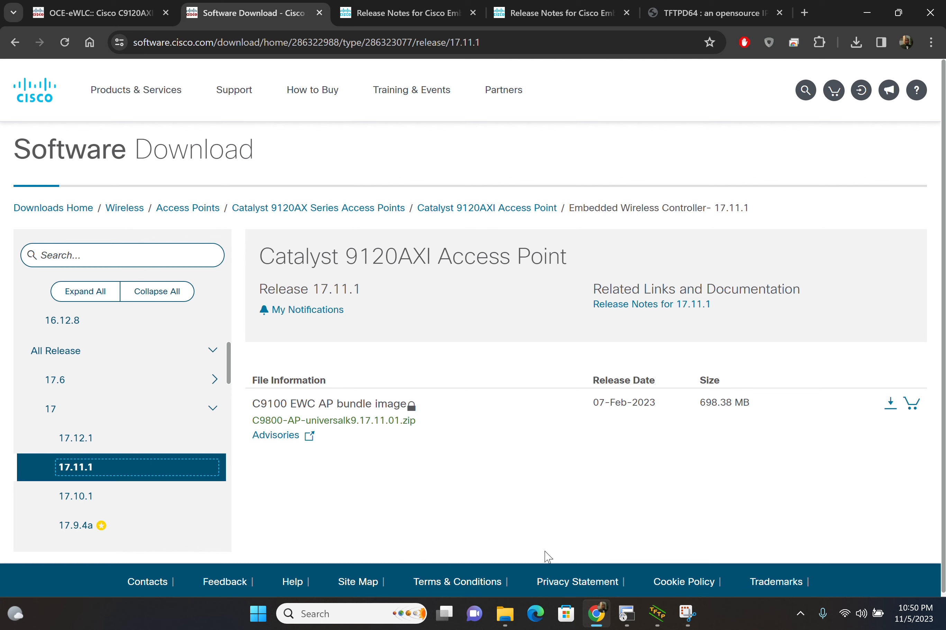
Step: Switch to File Explorer and open the TFTP-Root folder to check for the C9800-AP-universalk9.17.11.01 archive
left_click(504, 622)
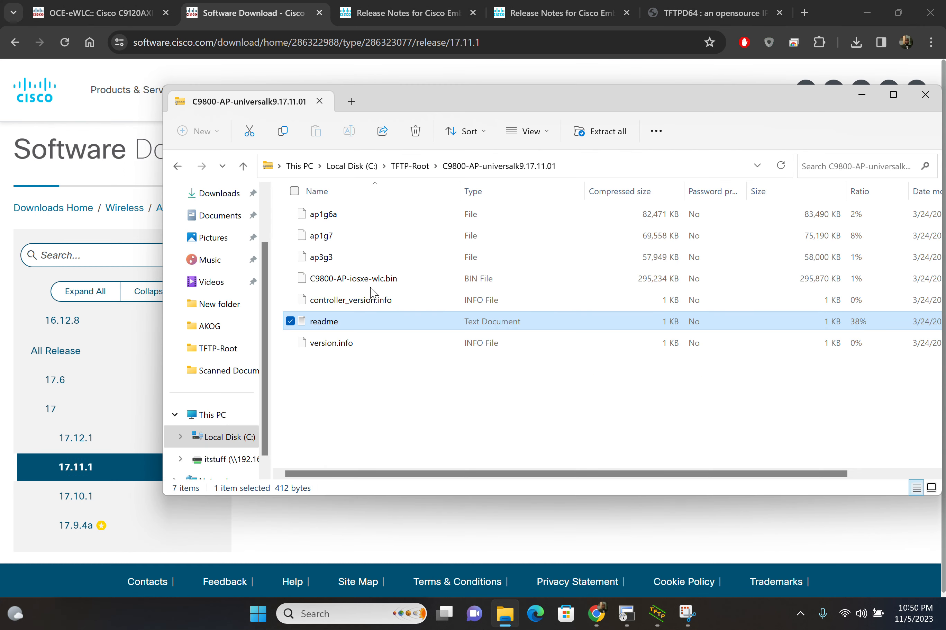
left_click(218, 349)
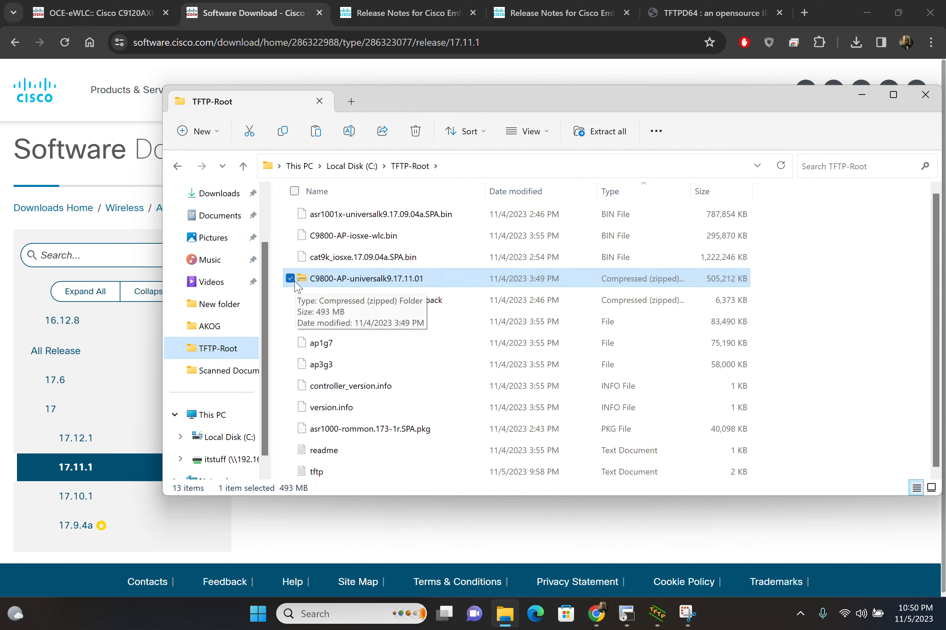
Step: Switch to the controller's web interface in Chrome and open AP Statistics to check the model and EWC capability of each access point
left_click(123, 18)
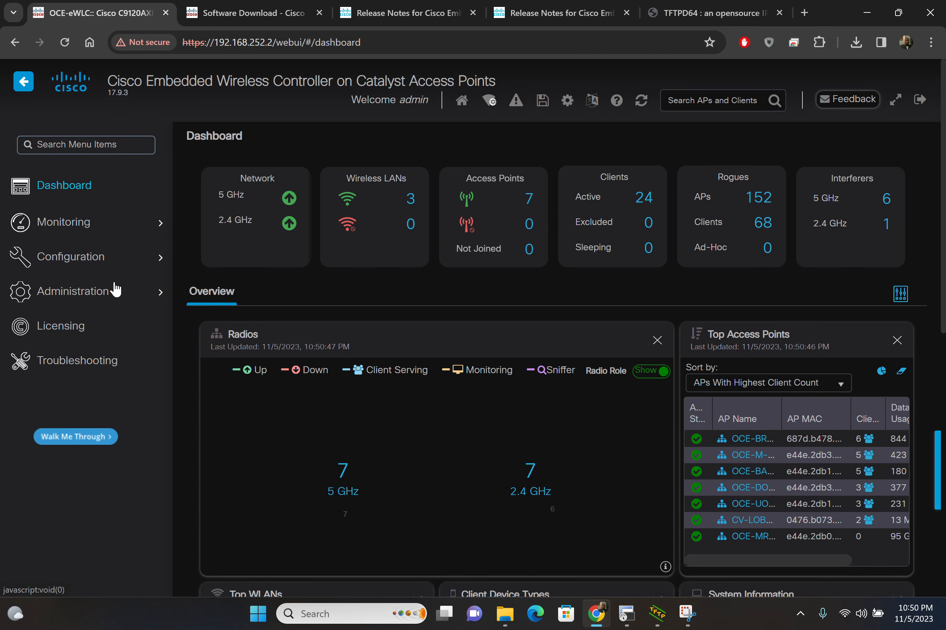
mouse_move(116, 290)
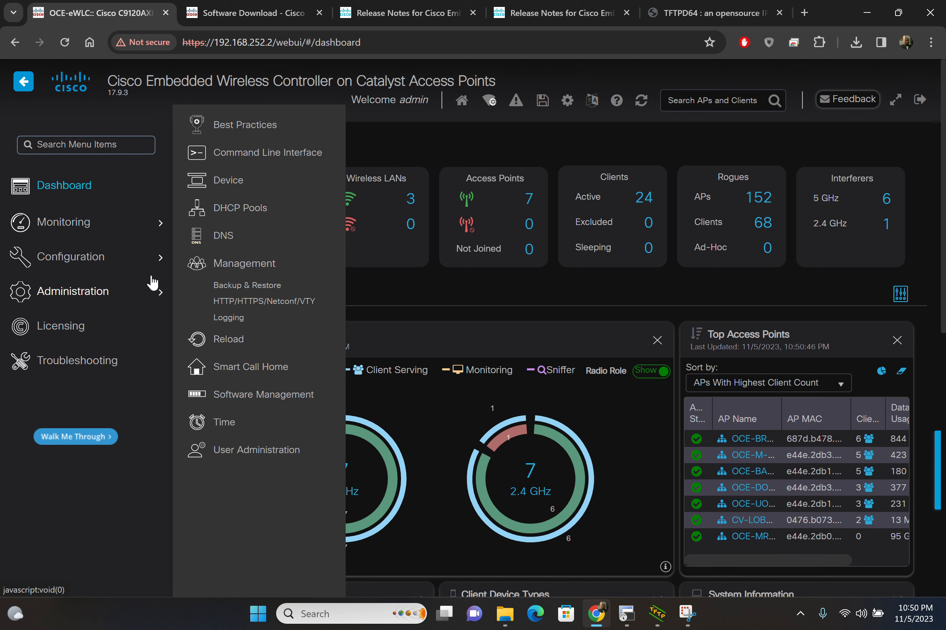
mouse_move(134, 220)
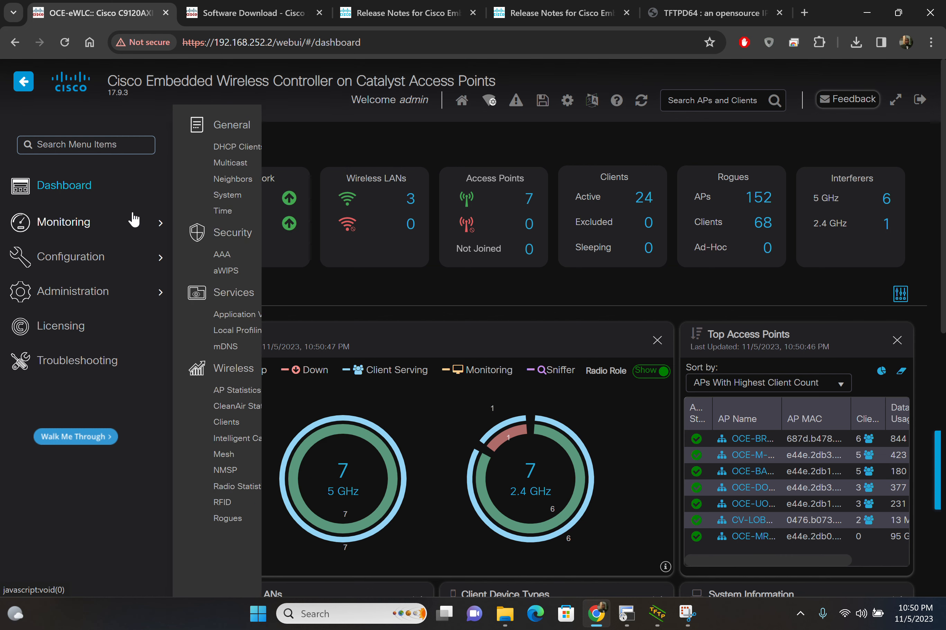
left_click(238, 389)
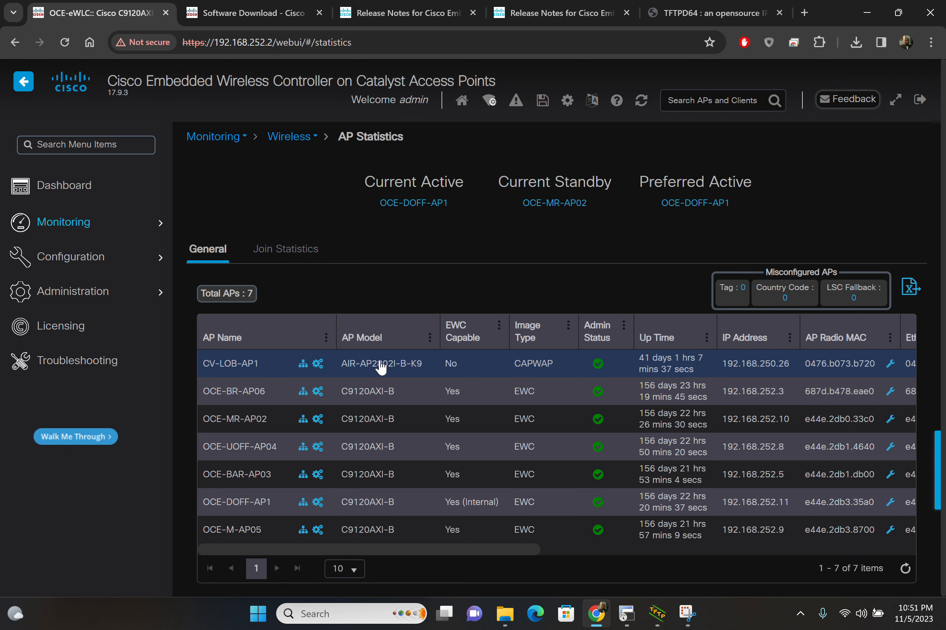
Step: Open the controller's Software Management page and examine the available image transfer modes, keeping TFTP selected
mouse_move(87, 290)
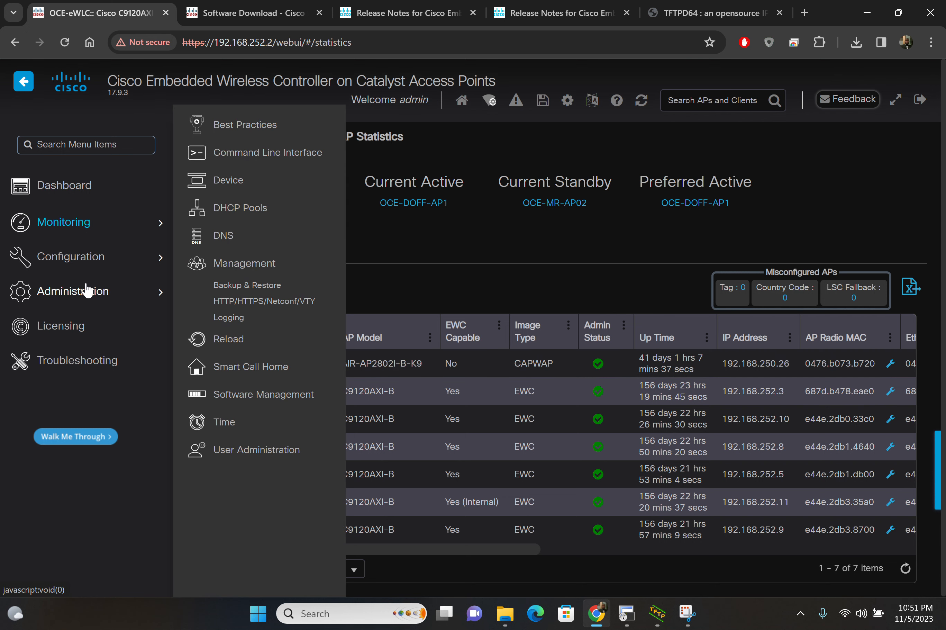
left_click(263, 400)
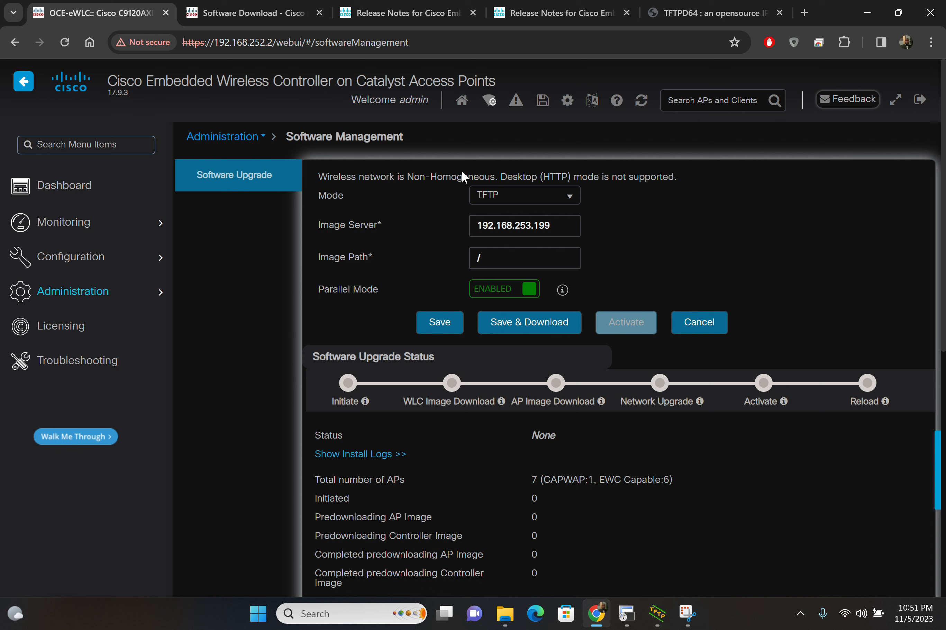
left_click_drag(318, 176, 503, 176)
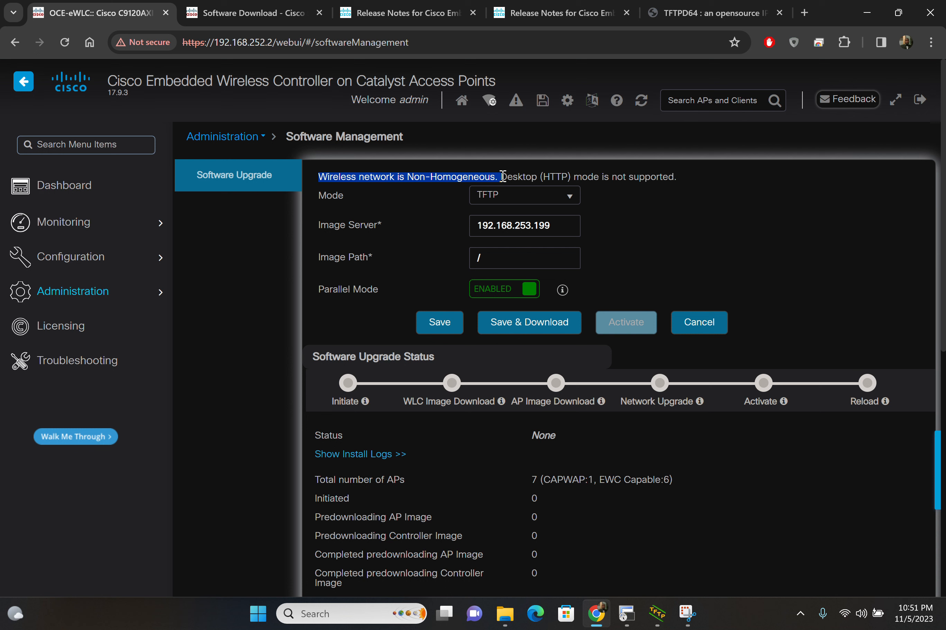
left_click(559, 200)
left_click(559, 200)
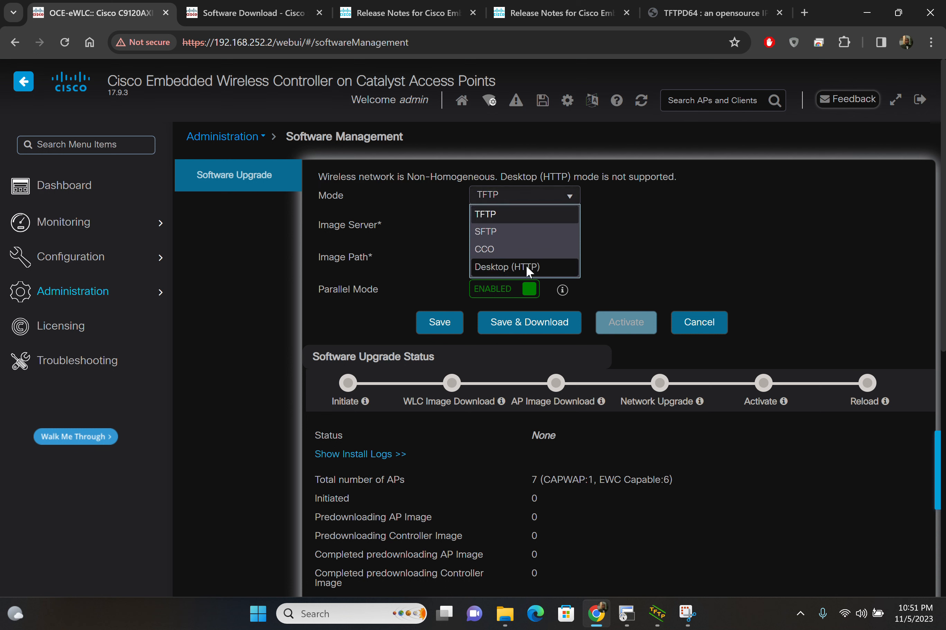
left_click(571, 194)
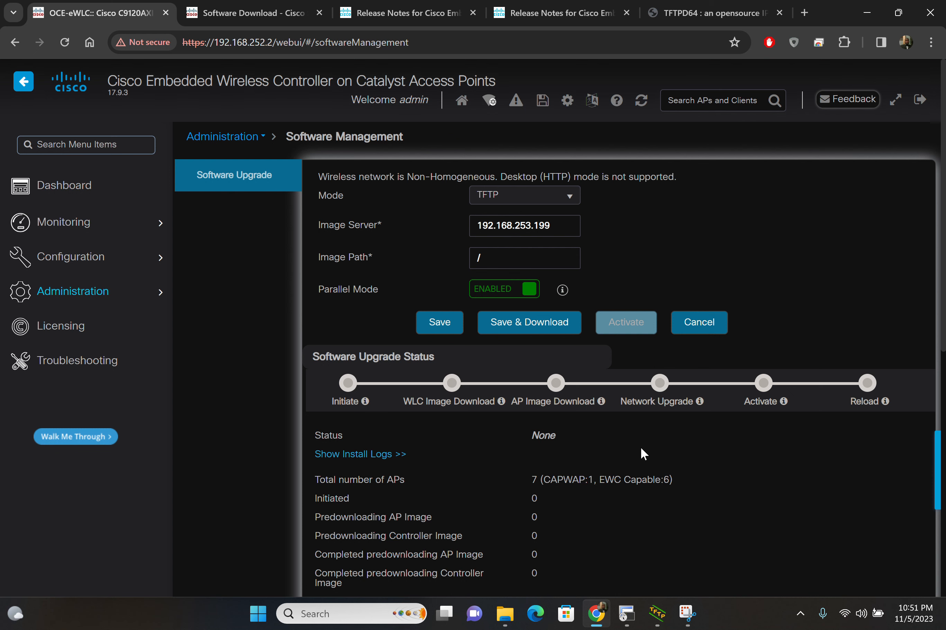
Step: Open the readme in File Explorer's TFTP-Root folder and check which image files correspond to the C9120, AP280x and C9124 models
left_click(508, 625)
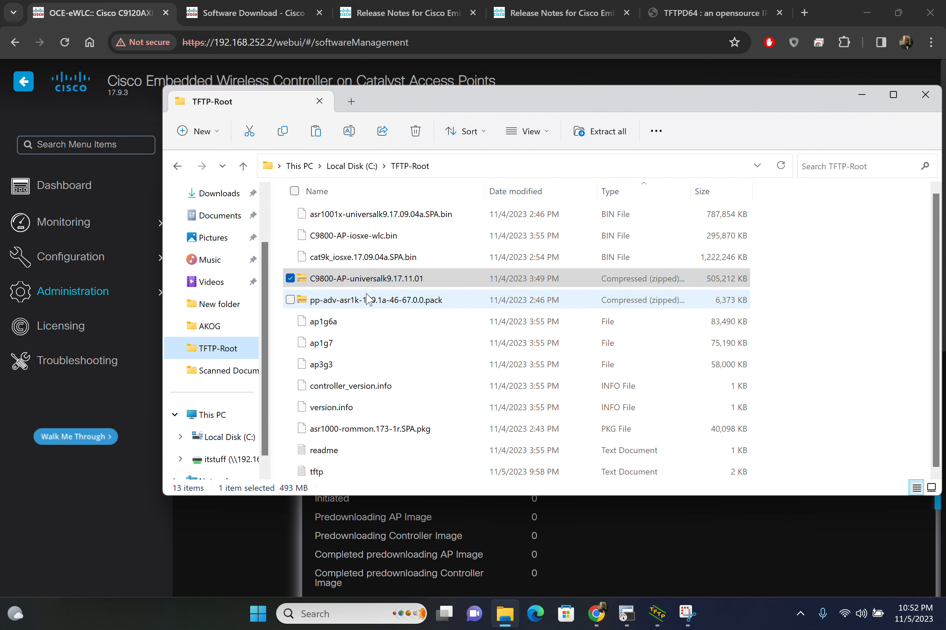
left_click(371, 279)
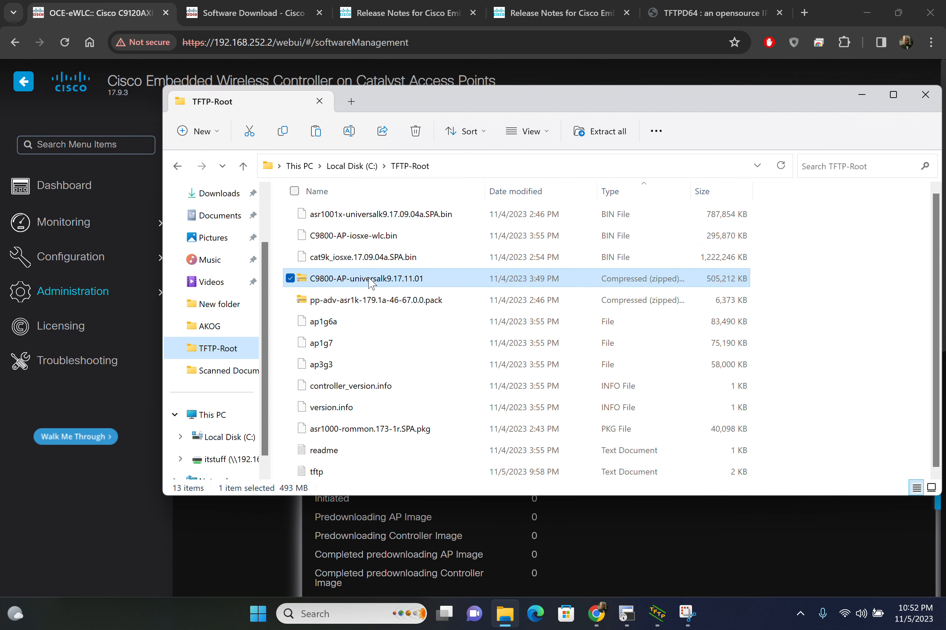
double_click(350, 449)
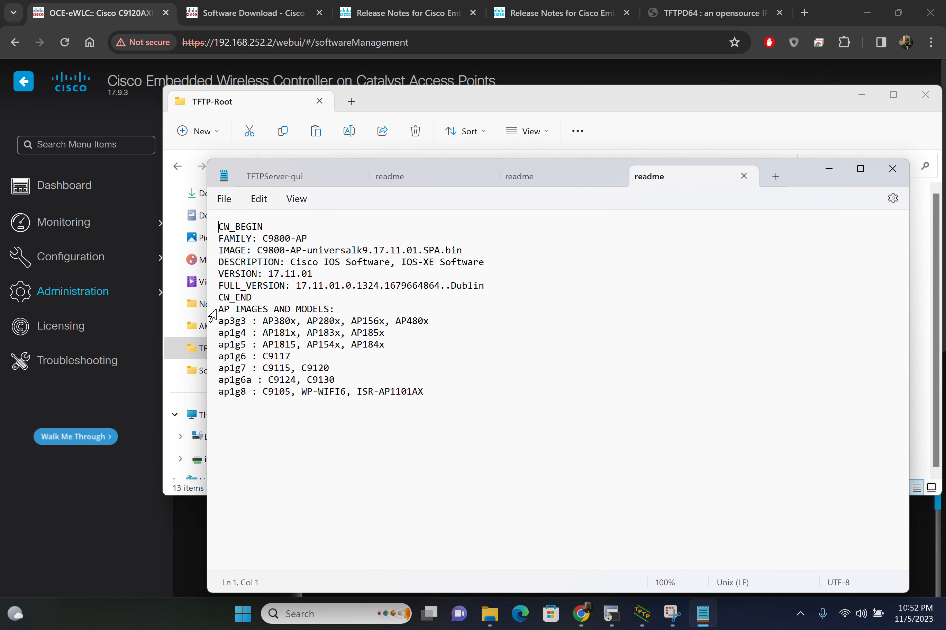
left_click_drag(219, 310, 383, 307)
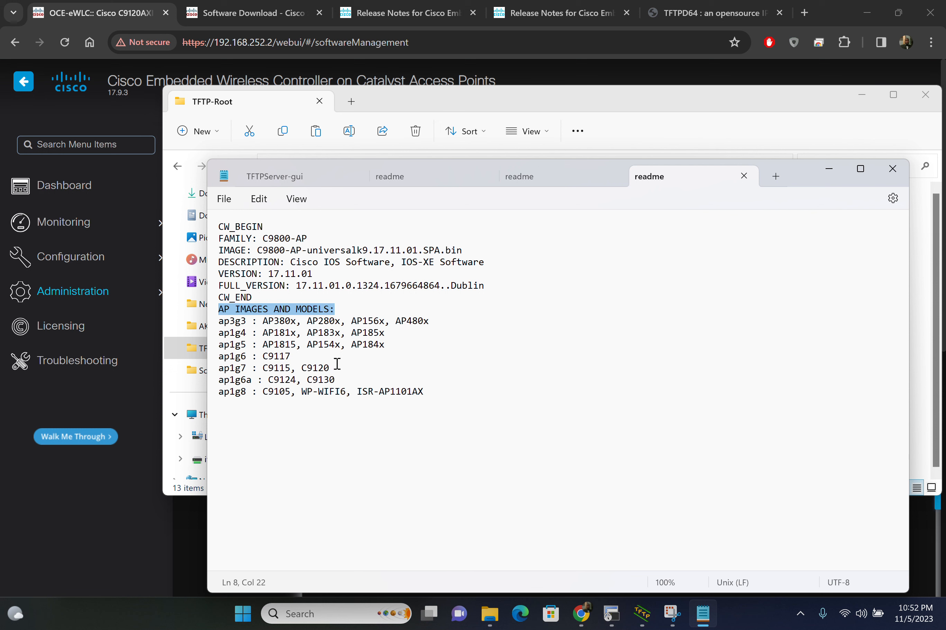
left_click_drag(332, 368, 216, 370)
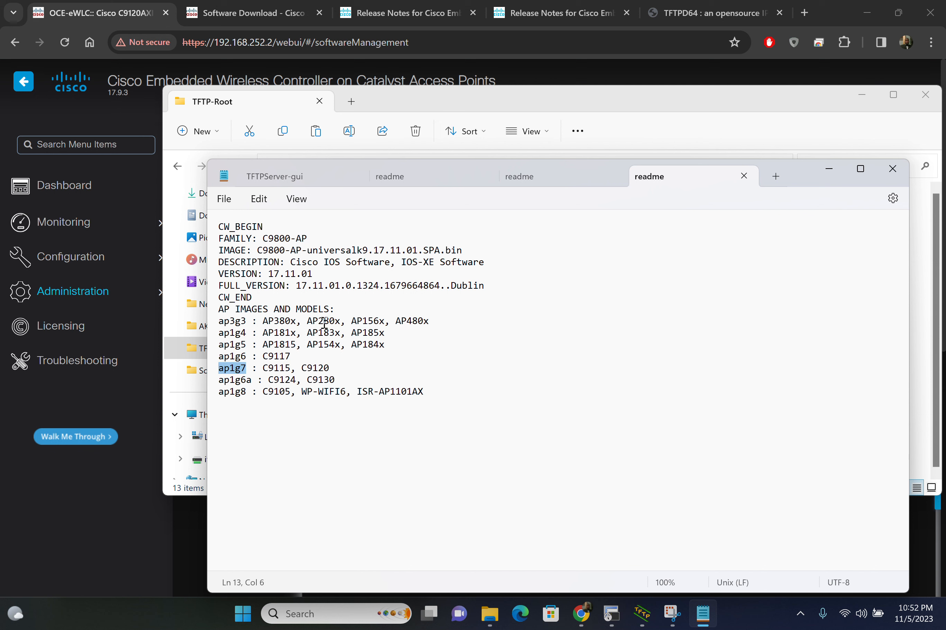
left_click_drag(342, 321, 306, 317)
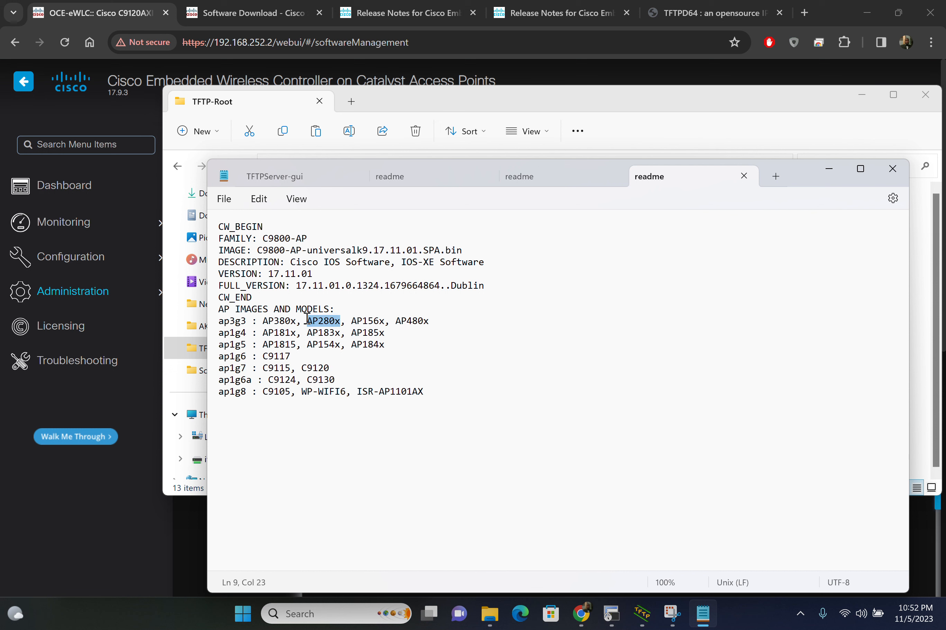
left_click(247, 316)
left_click_drag(248, 317, 220, 319)
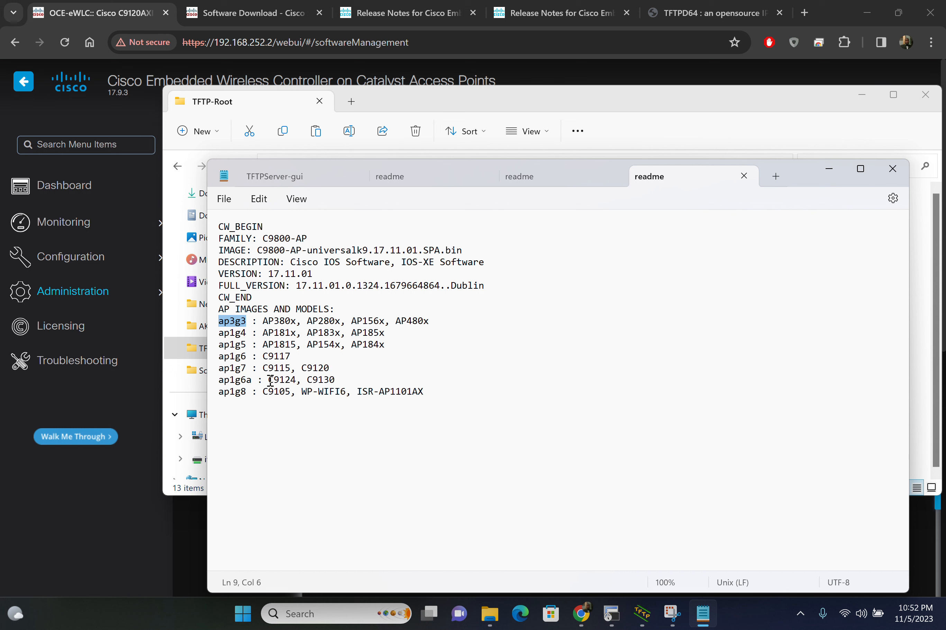
left_click_drag(271, 380, 298, 380)
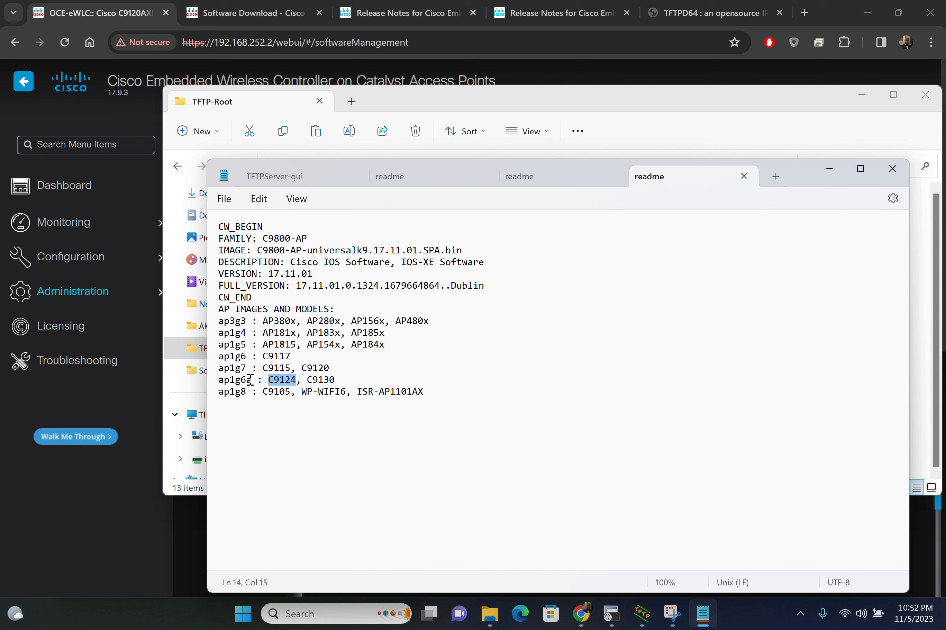
left_click_drag(250, 380, 218, 385)
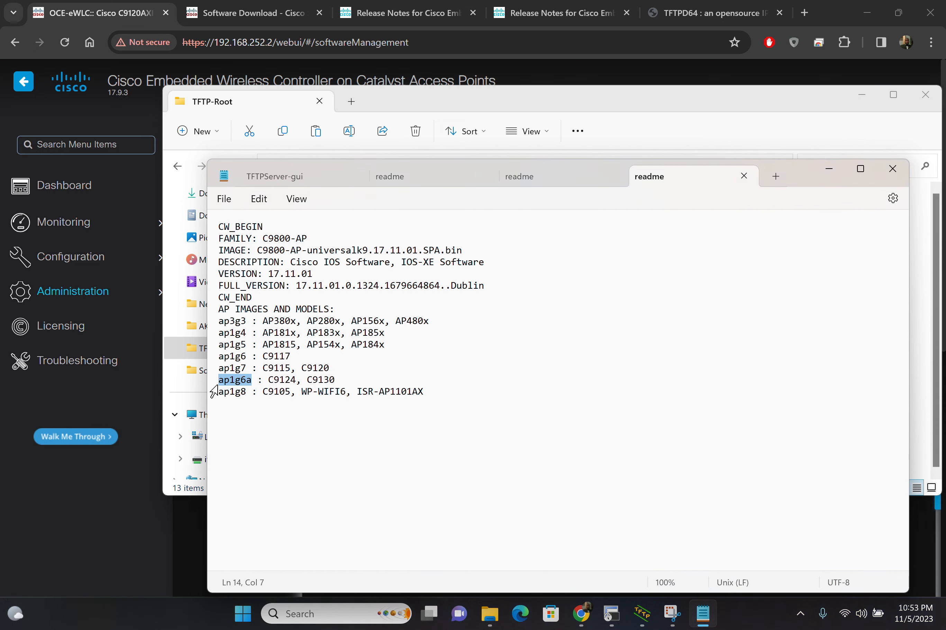
left_click(830, 169)
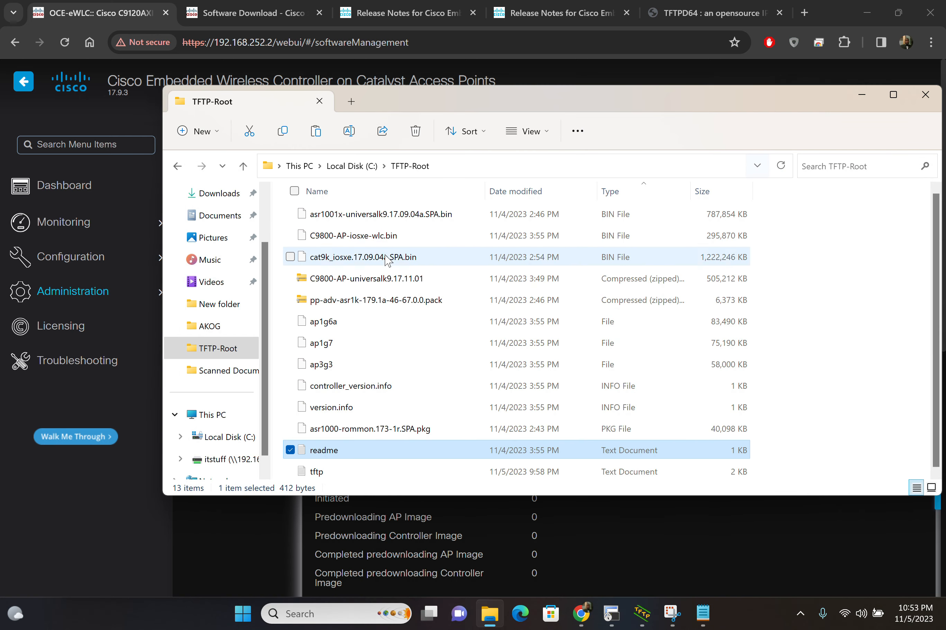
Step: Open the C9800-AP-universalk9.17.11.01 archive, examine its ap1g7, ap3g3 and ap1g6a image files, and return to the Software Management page in Chrome
double_click(379, 281)
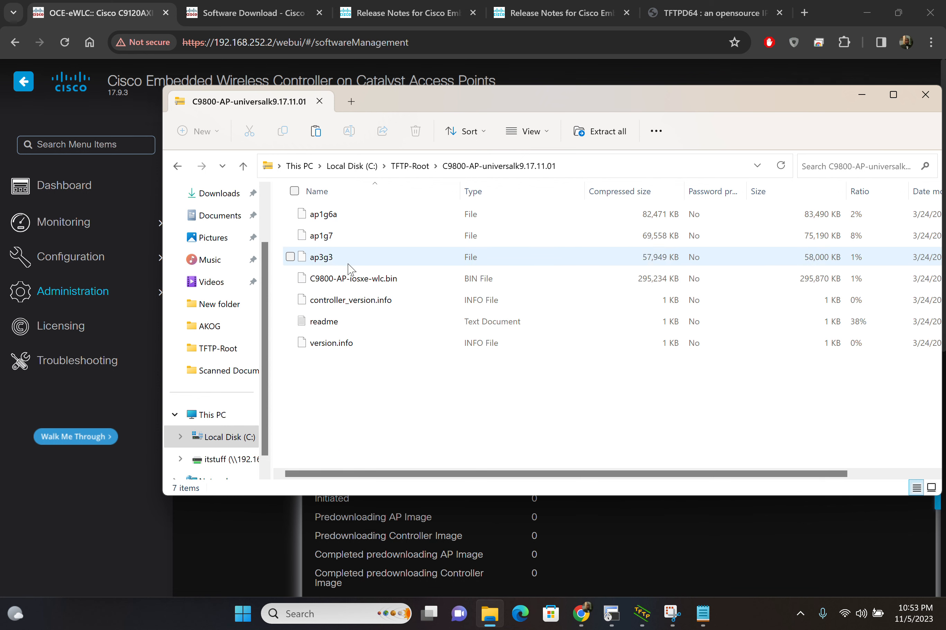
left_click(291, 235)
left_click(291, 257)
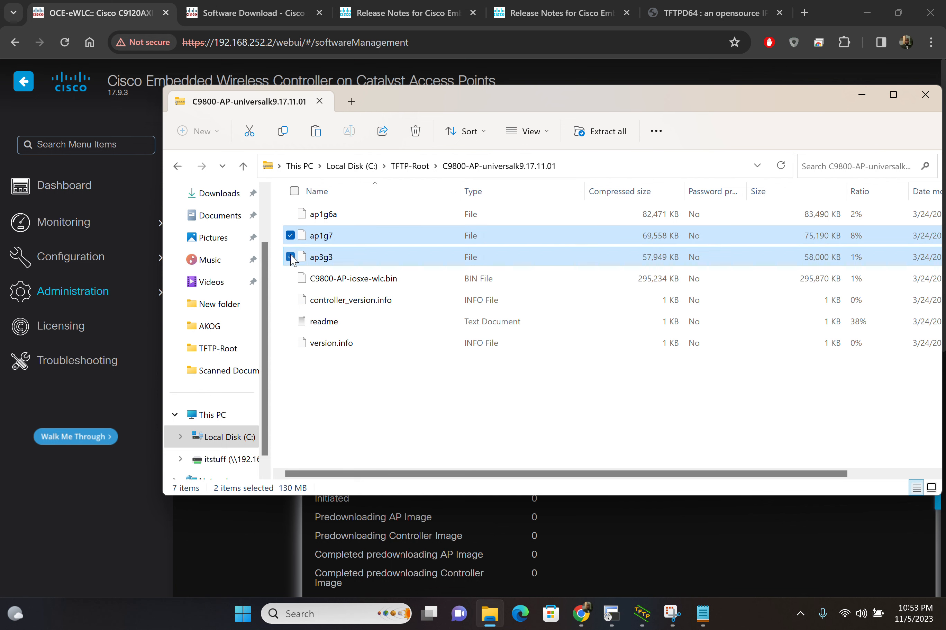
left_click(291, 214)
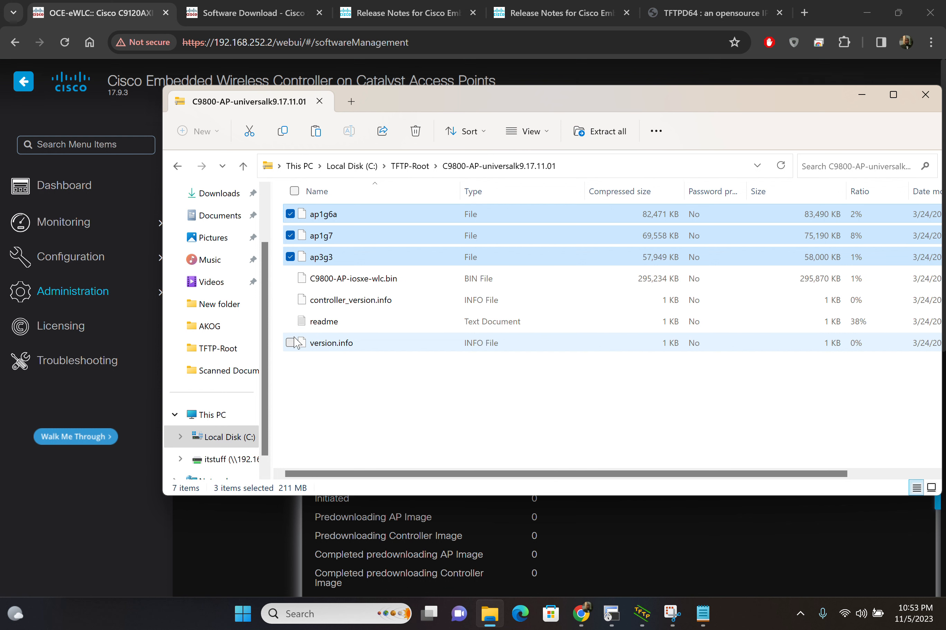
left_click(290, 257)
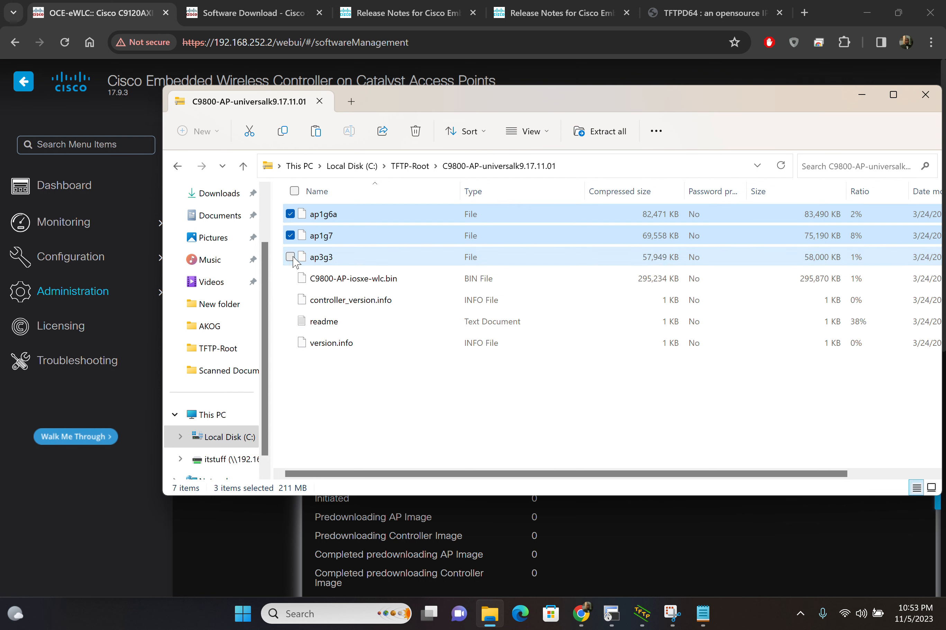
left_click(290, 236)
left_click(290, 215)
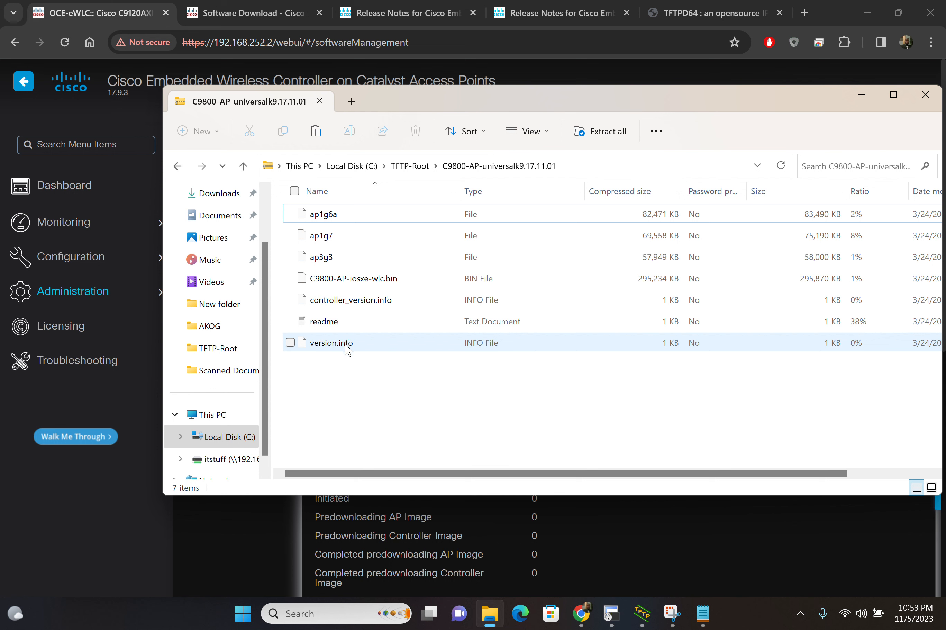
left_click(404, 531)
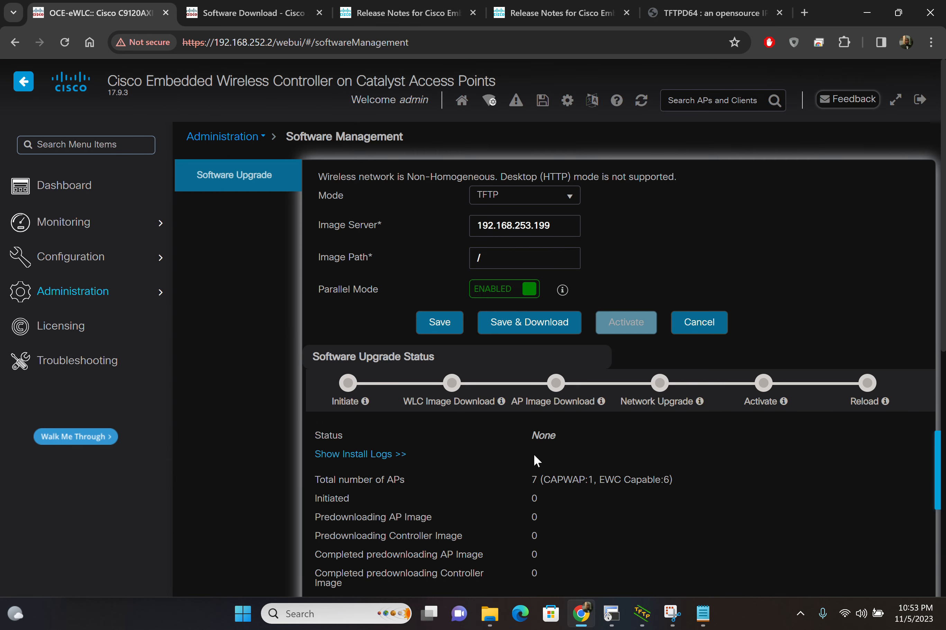
Step: Switch to the 192.168.252.2 session in SecureCRT and enter blank lines at the OCE-eWLC prompt below the log messages
left_click(611, 614)
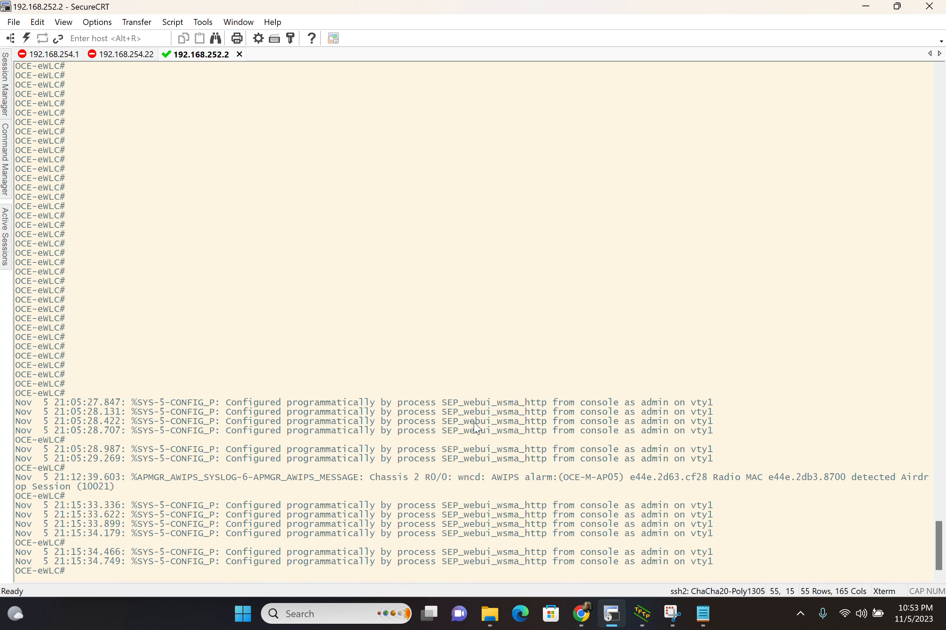
key("Return")
key("Return")
key("Return")
key("Return")
key("Return")
key("Return")
key("Return")
key("Return")
key("Return")
key("Return")
key("Return")
key("Return")
key("Return")
key("Return")
key("Return")
key("Return")
key("Return")
key("Return")
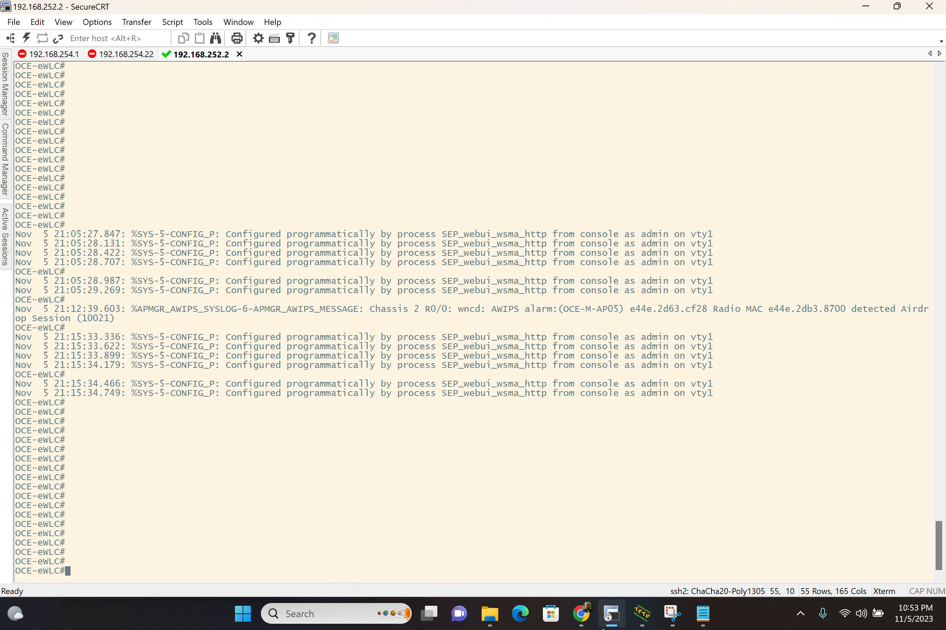
Step: Switch to Tftpd64 to check its current directory and log, and return to the Software Management page in Chrome
mouse_move(582, 611)
mouse_move(577, 509)
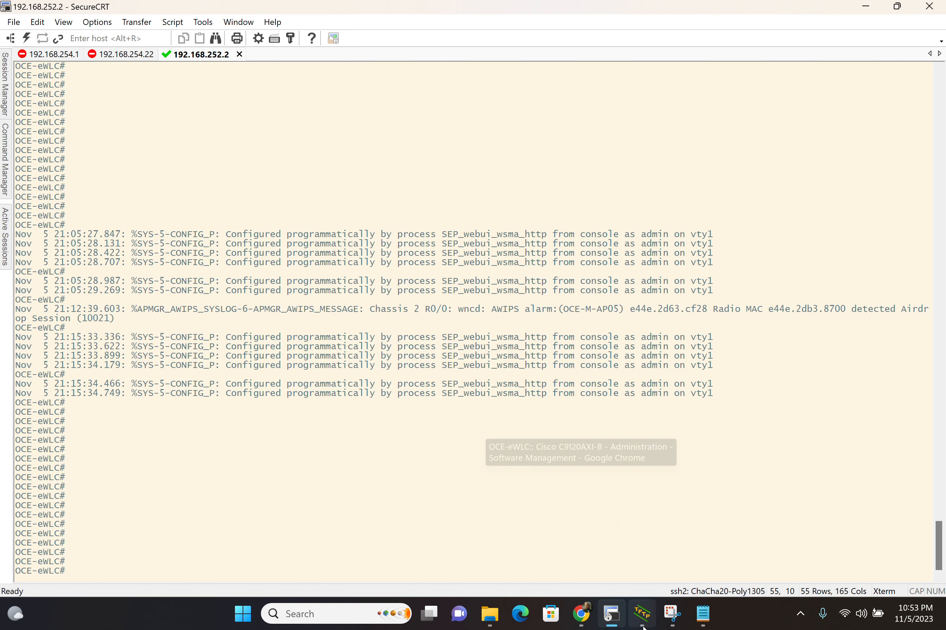
left_click(642, 617)
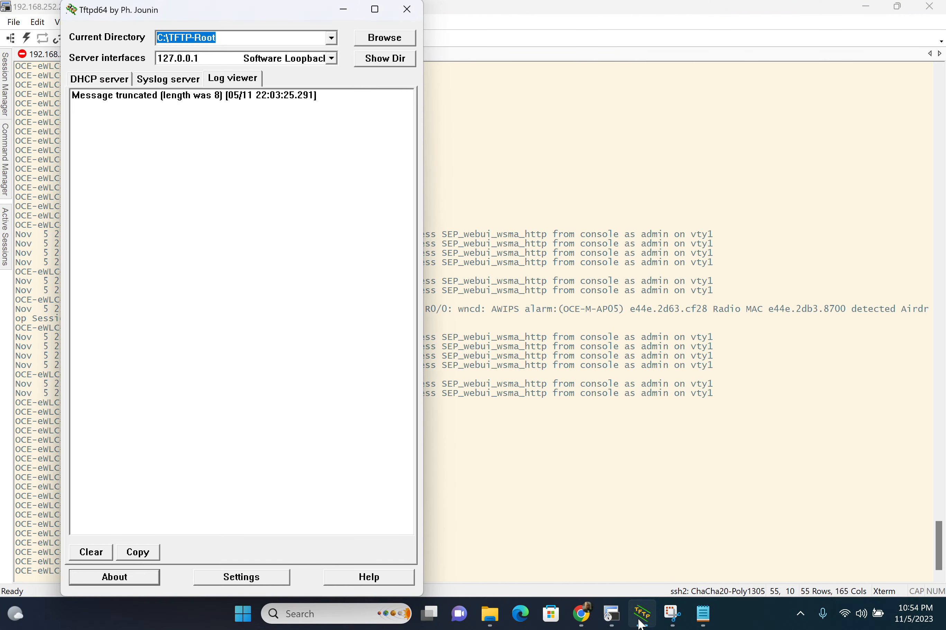
left_click(584, 539)
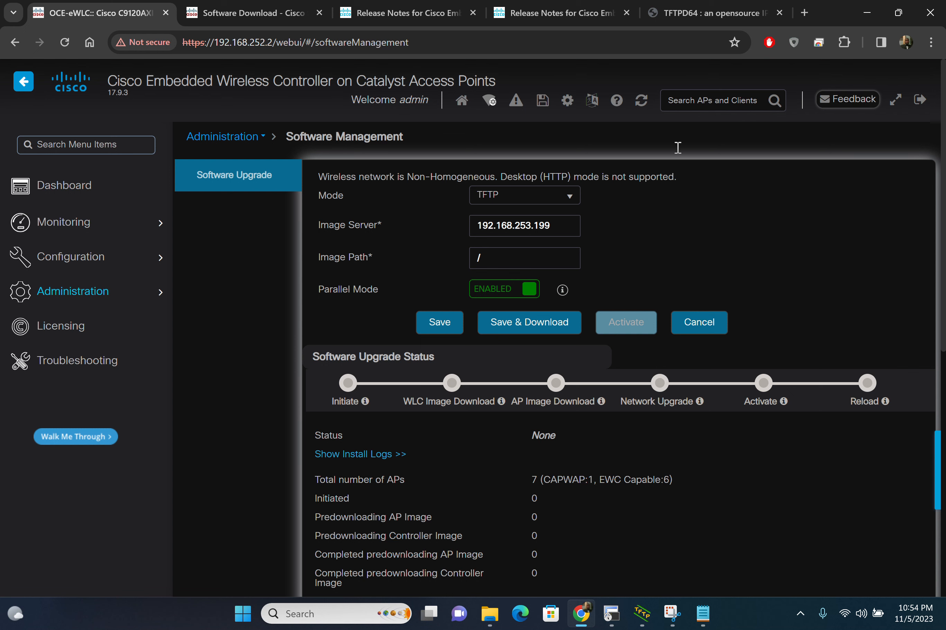
Step: View the Tftpd64 project website in Chrome, check the Tftpd64 server window again, and return to the website
left_click(717, 16)
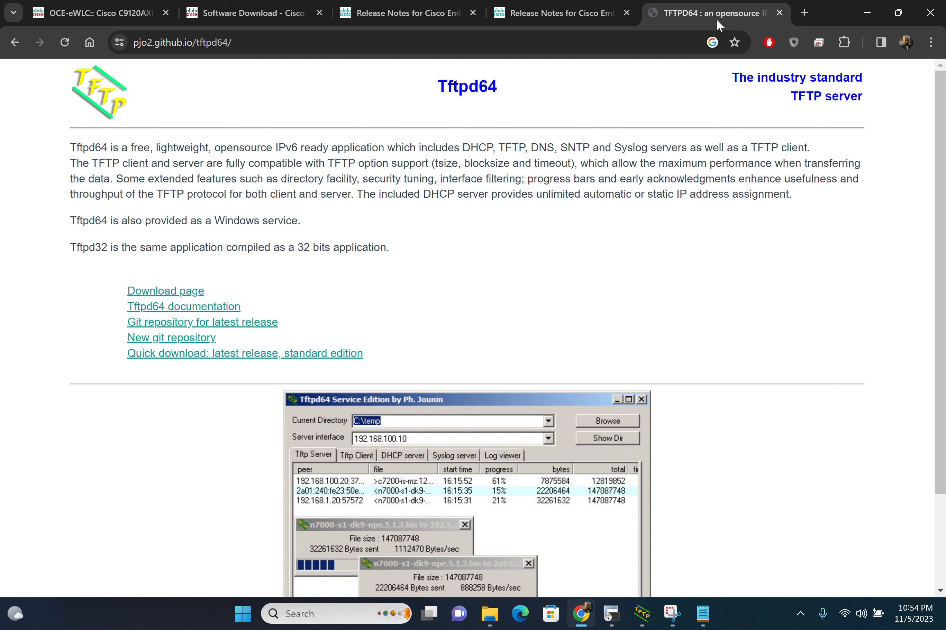
mouse_move(707, 619)
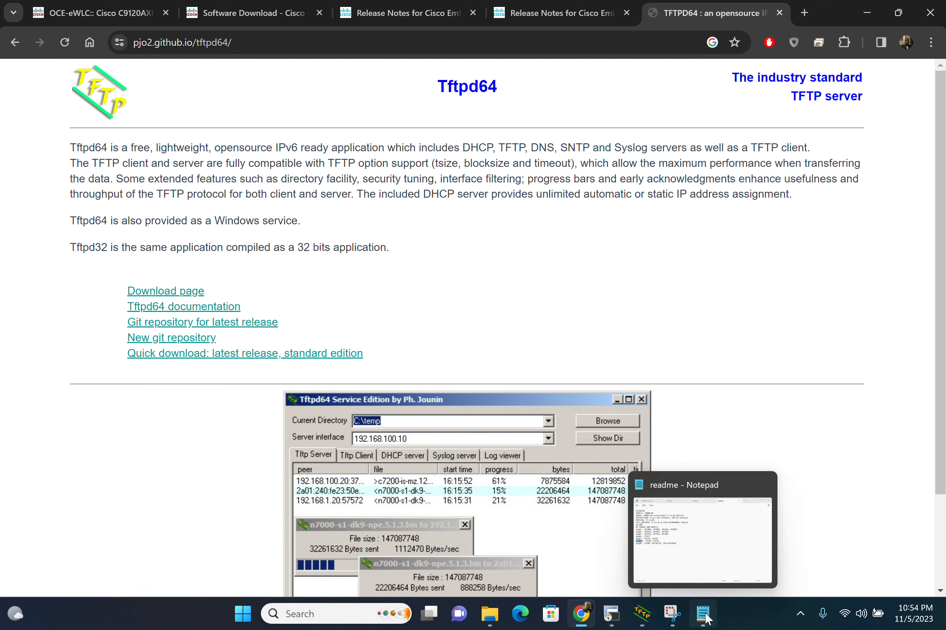
mouse_move(670, 616)
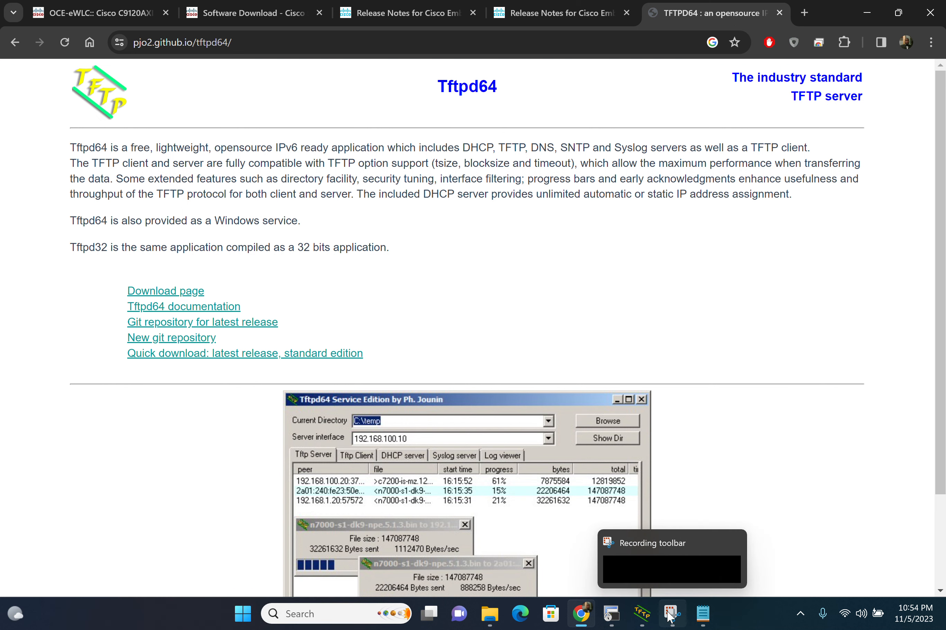
left_click(635, 618)
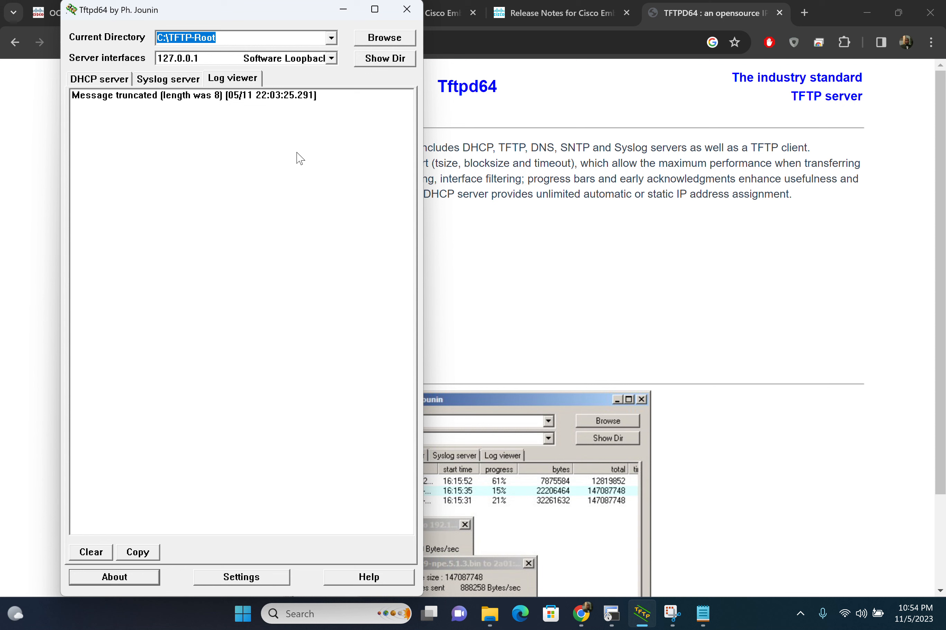
left_click(542, 297)
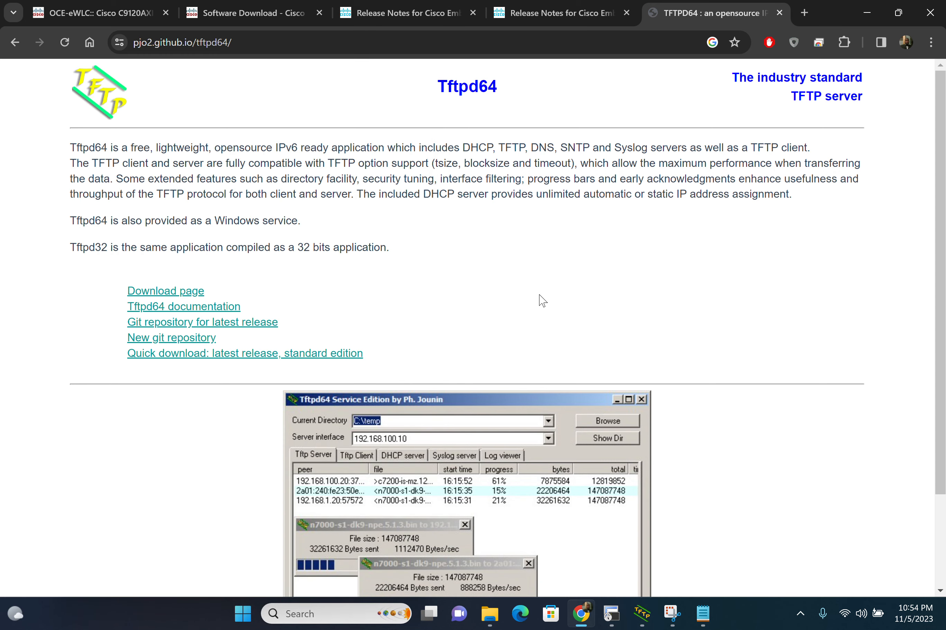
Step: Return to the controller's Software Management page and select TFTP as the upgrade mode
left_click(86, 22)
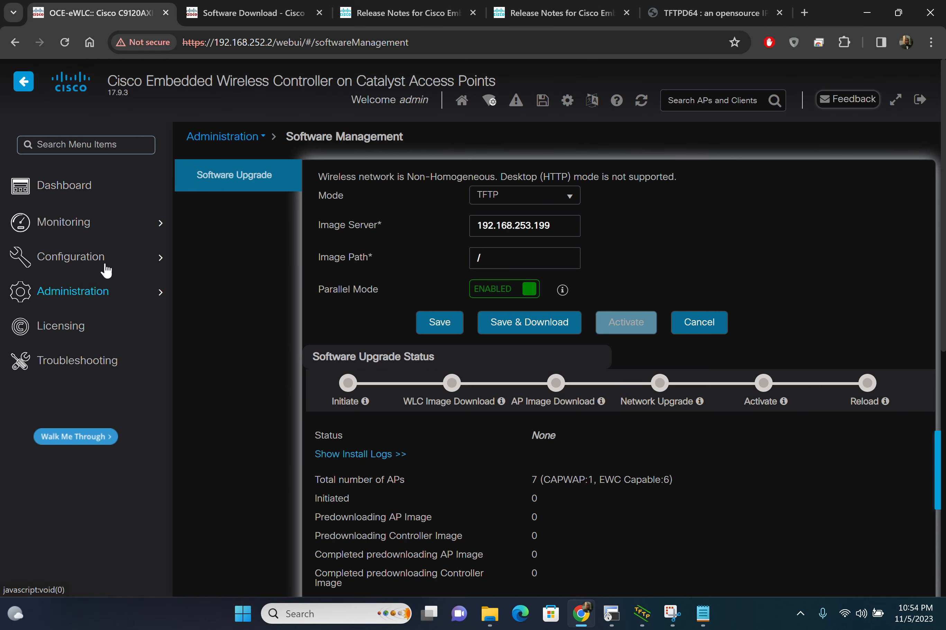
mouse_move(115, 295)
left_click(566, 198)
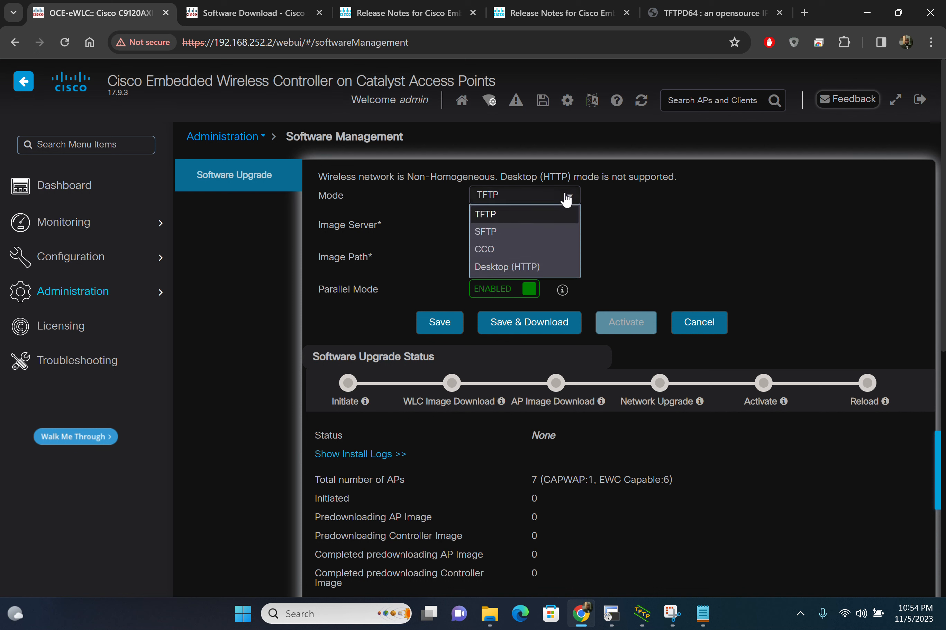
left_click(528, 215)
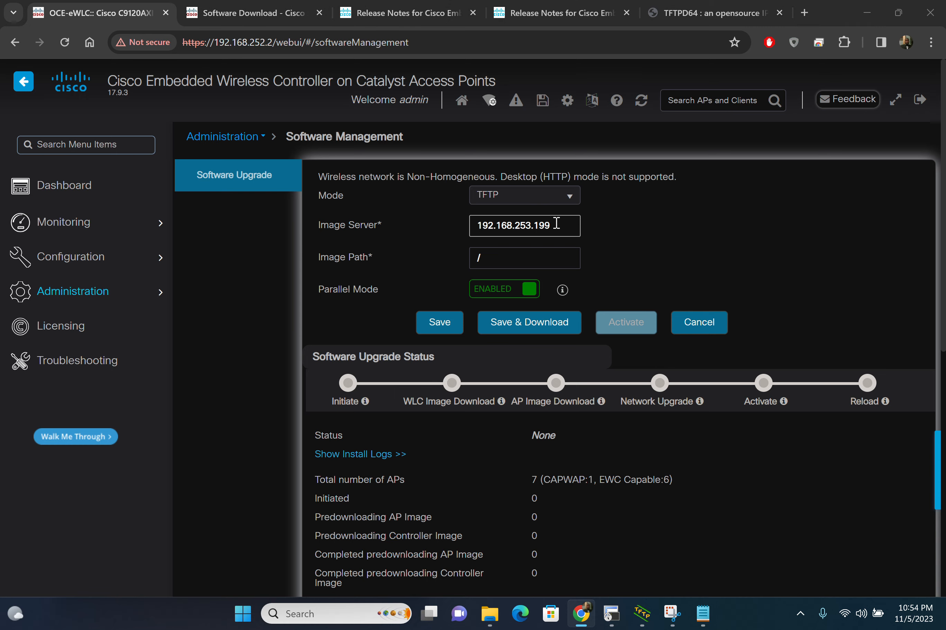
Step: Run ipconfig in a Command Prompt window, highlight the Wi-Fi adapter's IPv4 address, and return to Chrome
key("super")
type("cmd")
key("Escape")
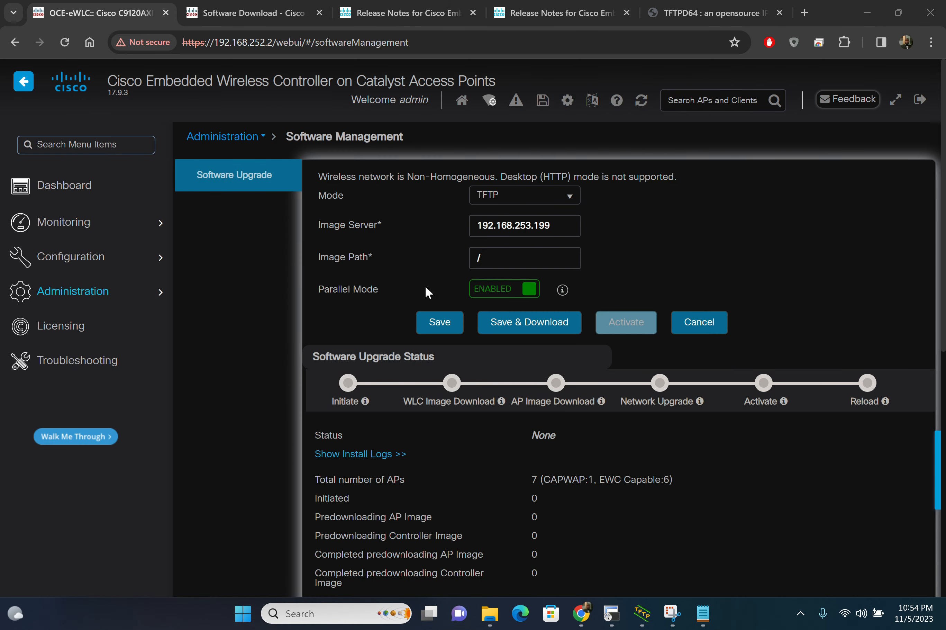
type("ipconfig")
key("Return")
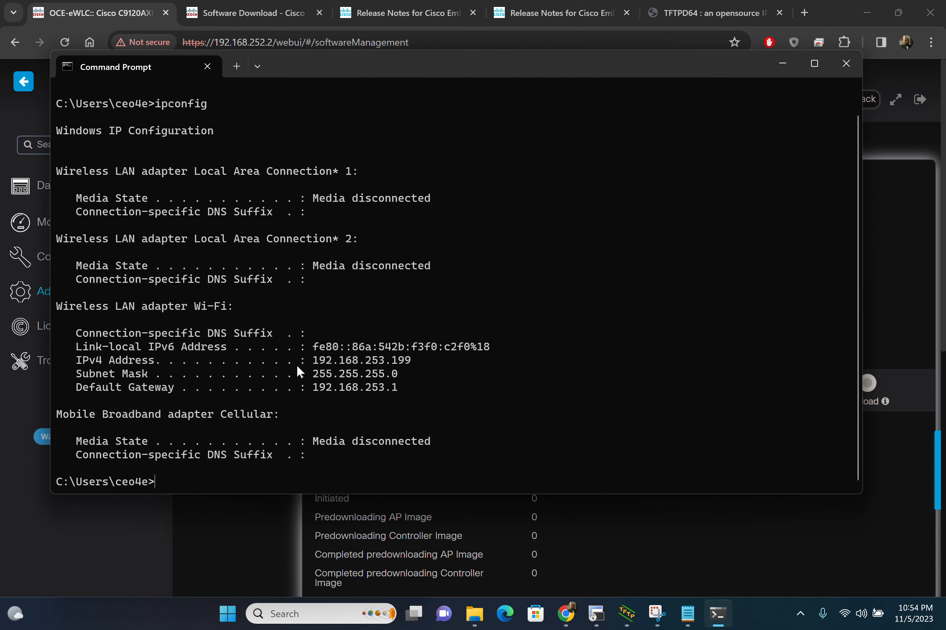
left_click_drag(308, 360, 466, 359)
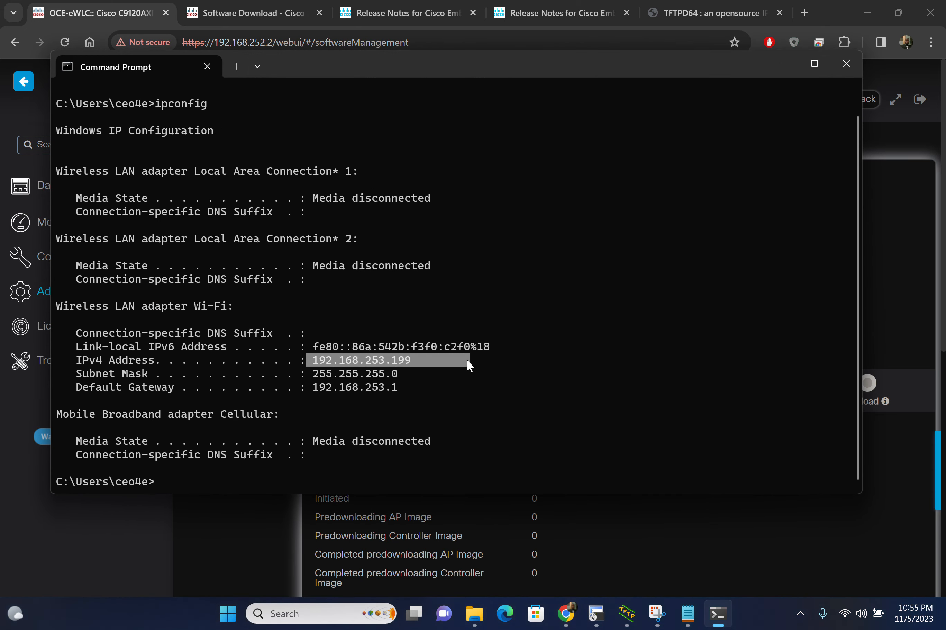
left_click(796, 65)
Step: Check where the image files are stored by viewing the TFTP-Root folder in File Explorer, and return to the Image Path setting in Chrome
left_click(544, 257)
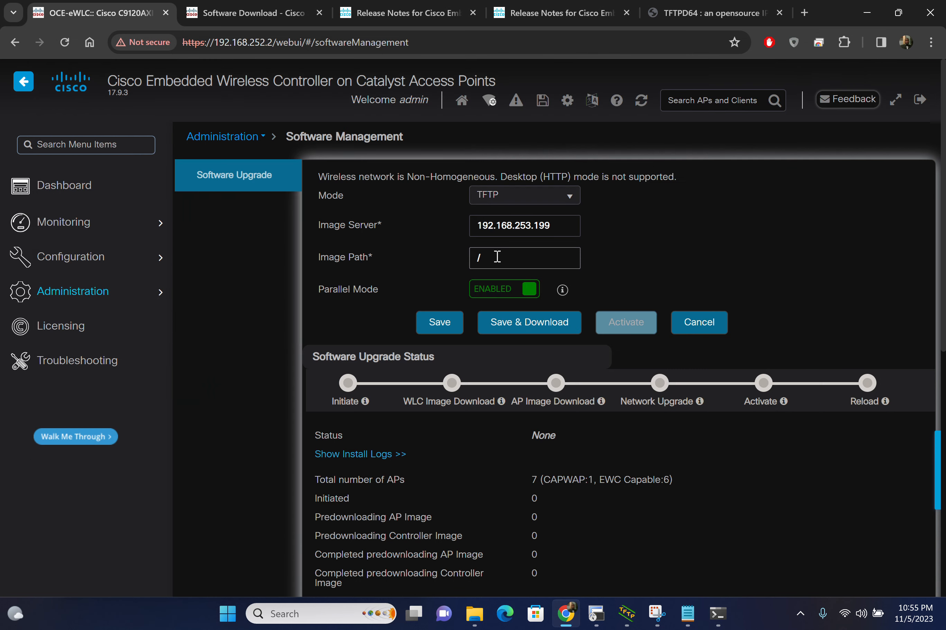
left_click(484, 262)
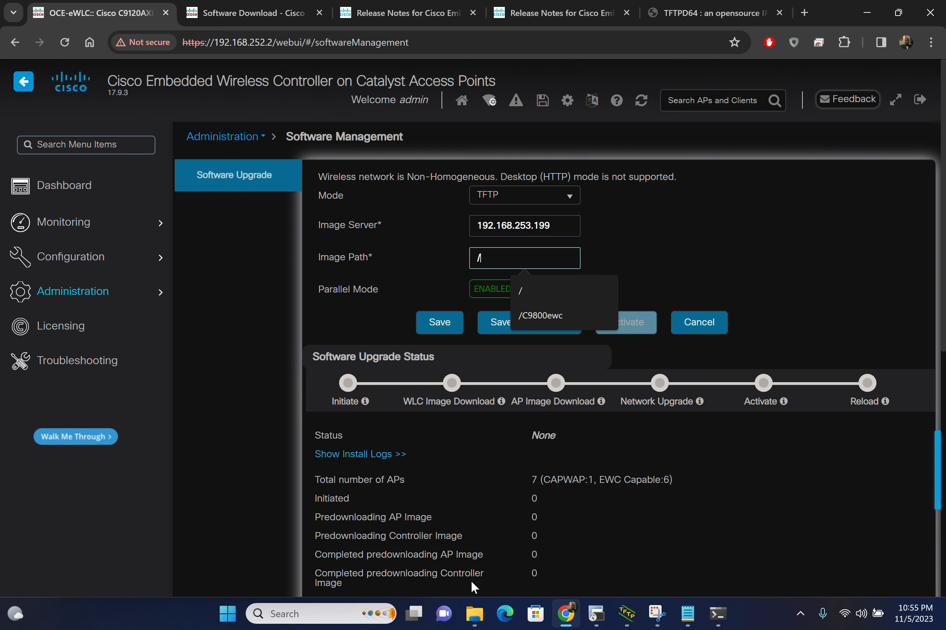
left_click(476, 618)
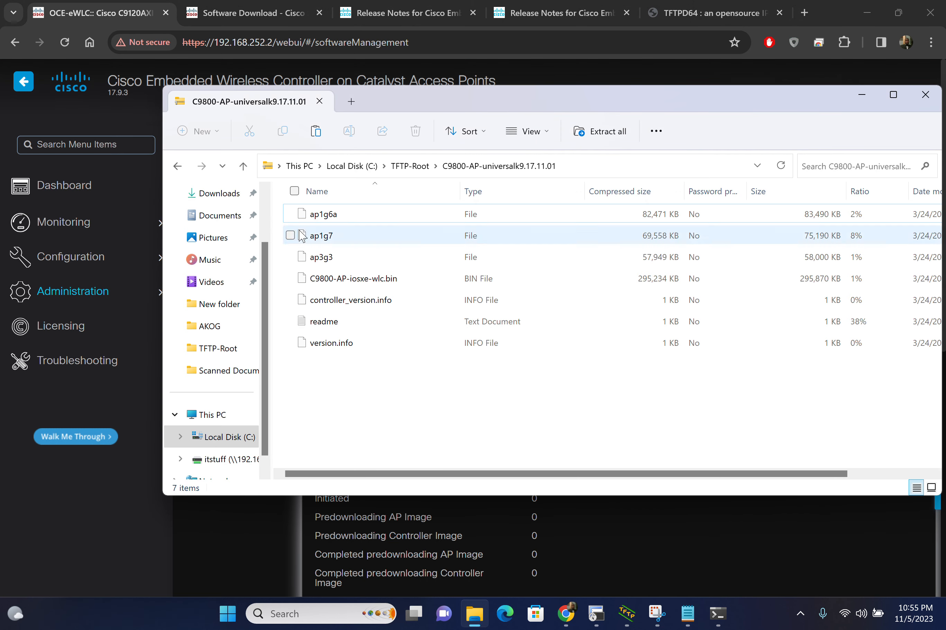
left_click(406, 167)
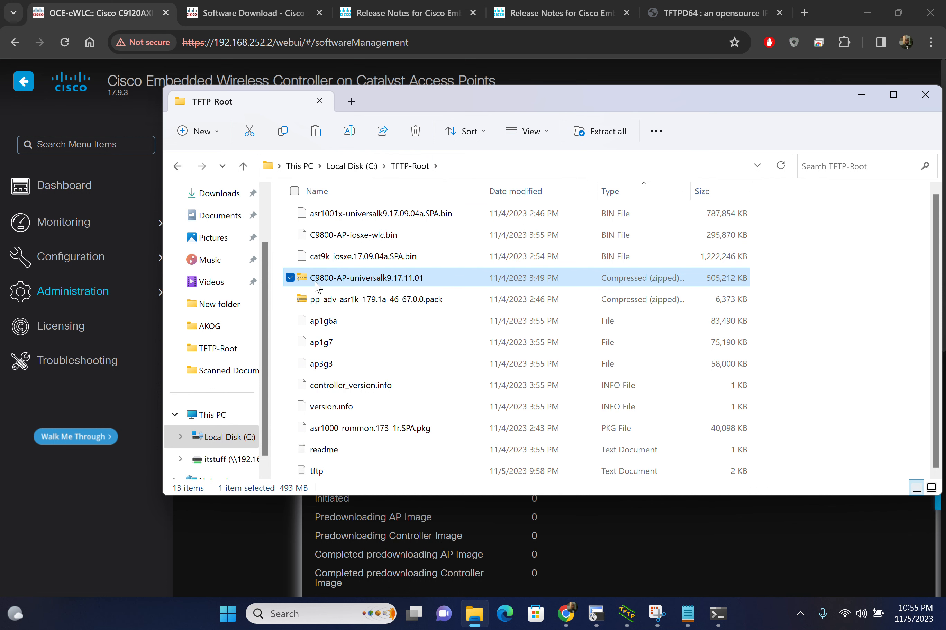
left_click(288, 569)
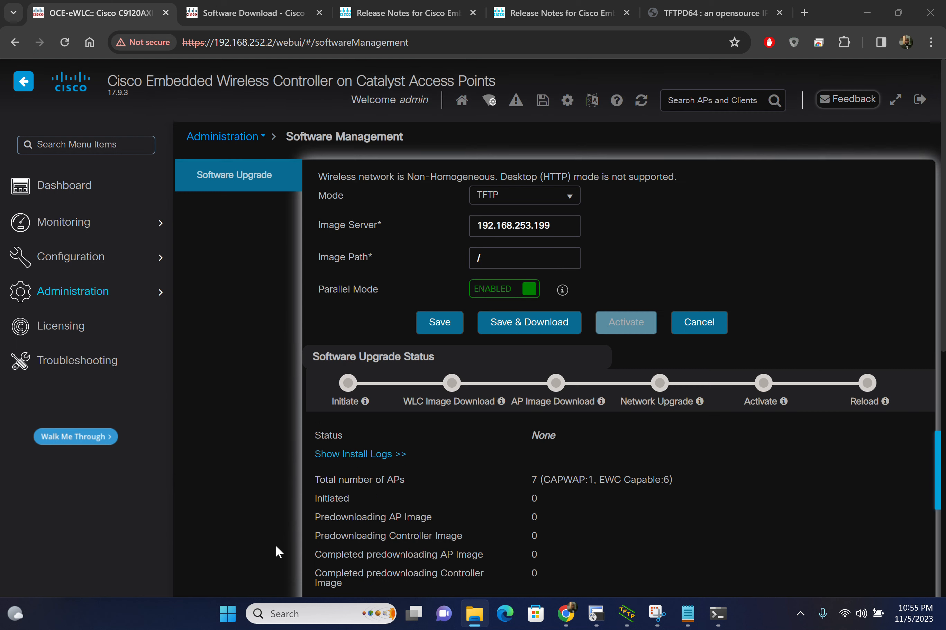
left_click(512, 252)
type("/")
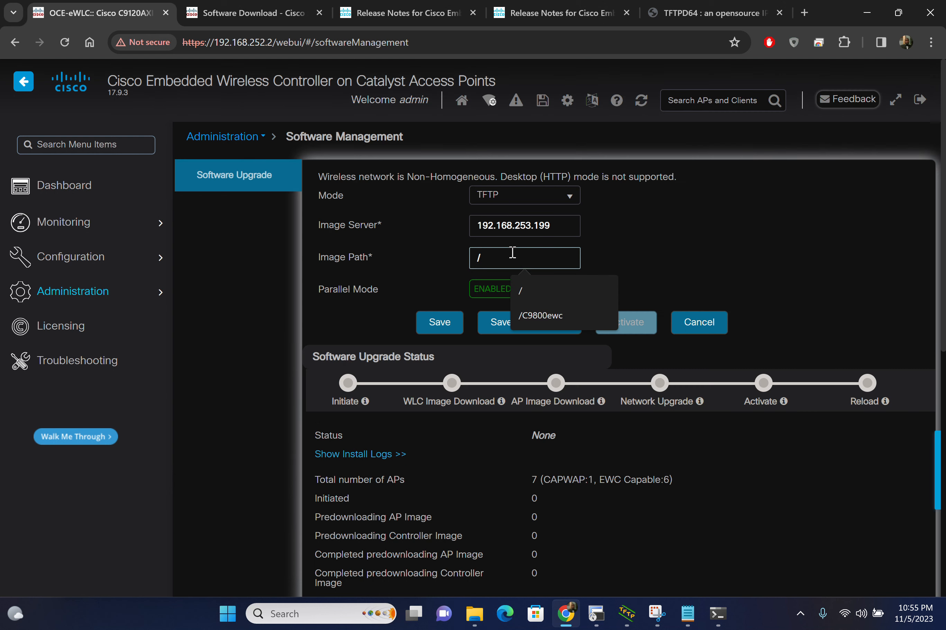
type("c980s")
type("ewc/")
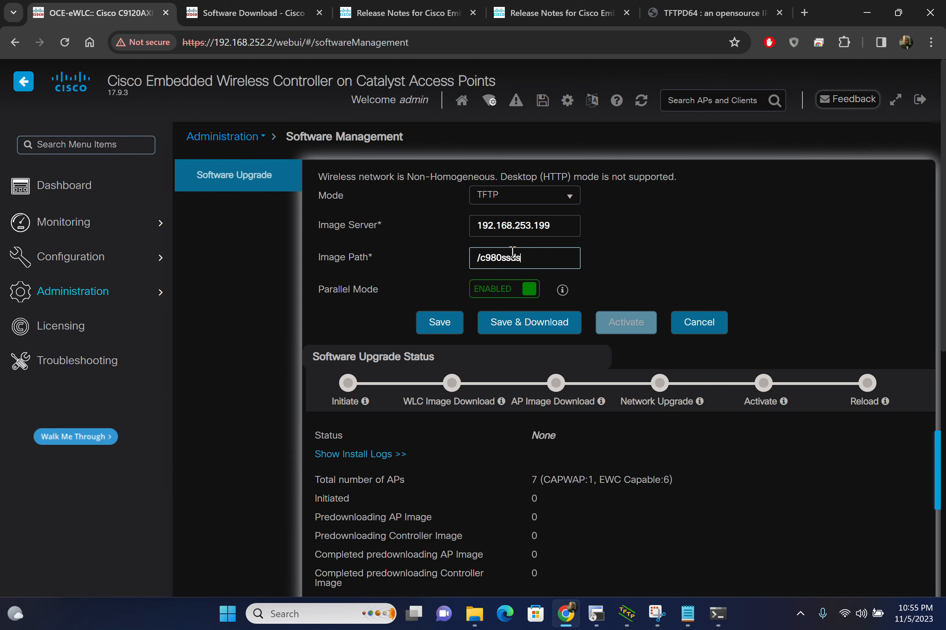
key("BackSpace")
key("BackSpace")
key("BackSpace")
key("BackSpace")
key("BackSpace")
key("BackSpace")
key("BackSpace")
key("BackSpace")
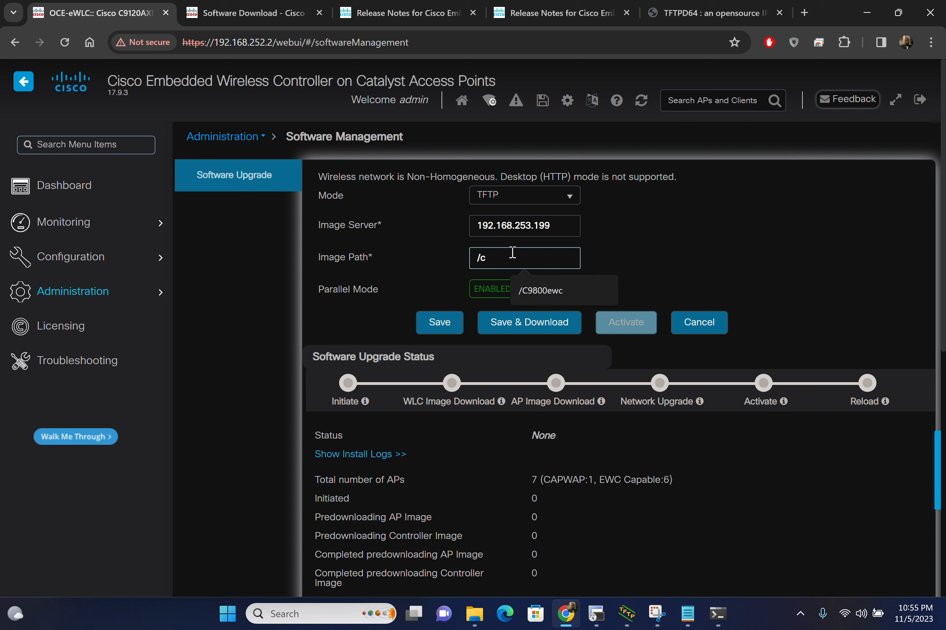
key("BackSpace")
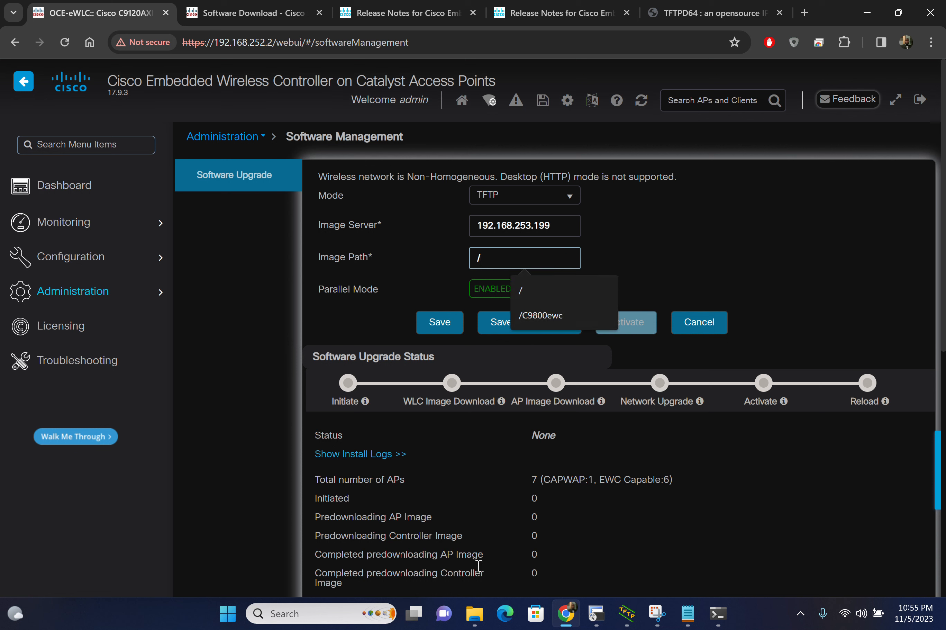
left_click(352, 294)
Step: Read the Parallel Mode description, save the TFTP image settings, and start the software image download
left_click(561, 290)
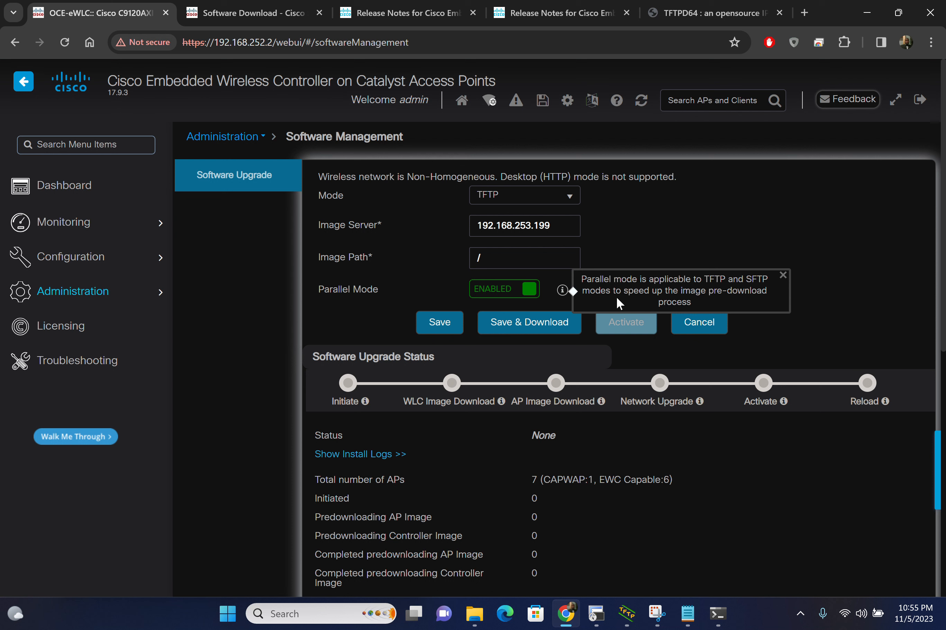
left_click(447, 324)
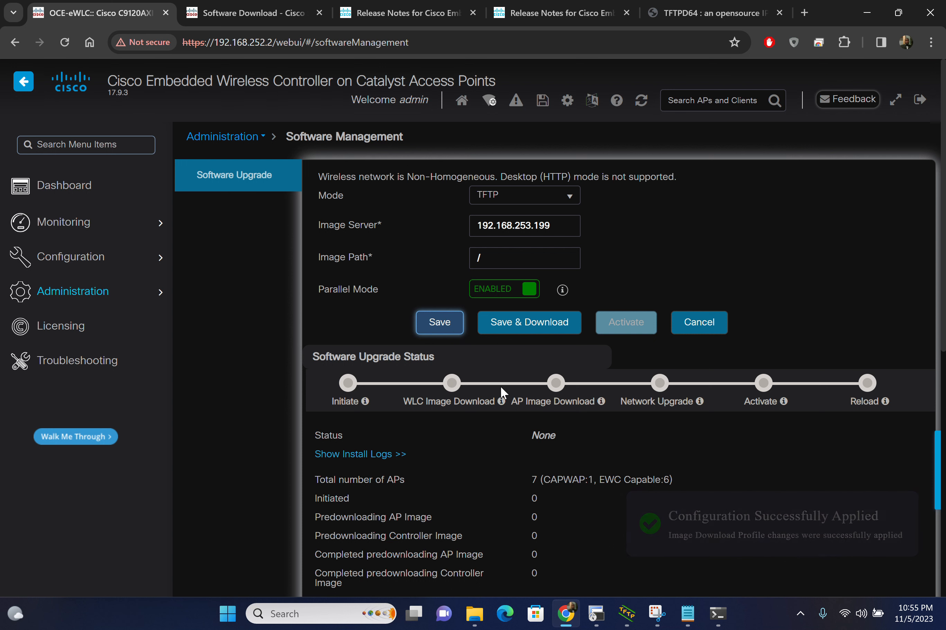
left_click(546, 333)
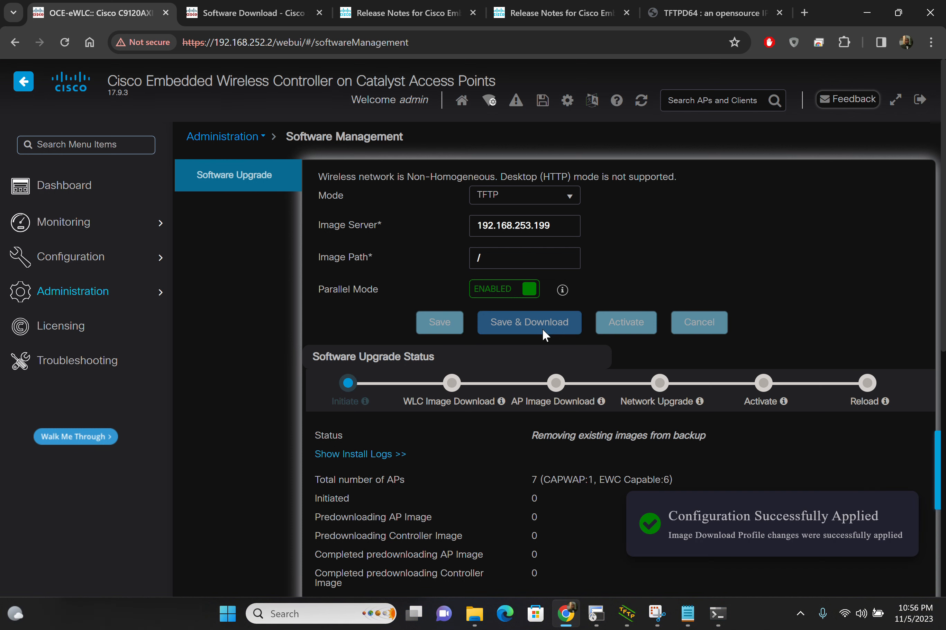
Step: Review the Software Upgrade Status section, and switch to the 192.168.252.2 session in SecureCRT to examine the latest install log messages
scroll(430, 425, "down", 3)
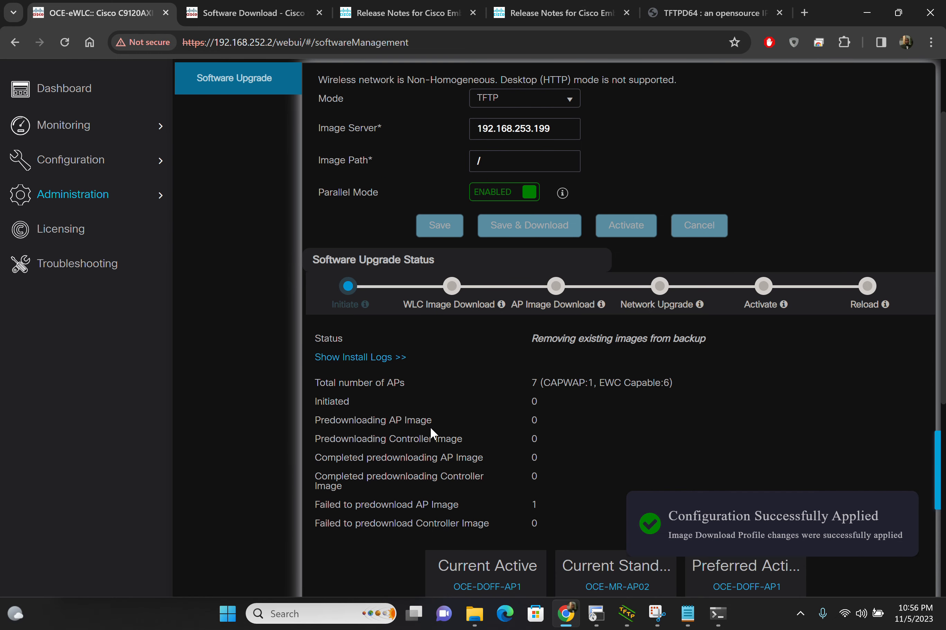
scroll(430, 425, "down", 1)
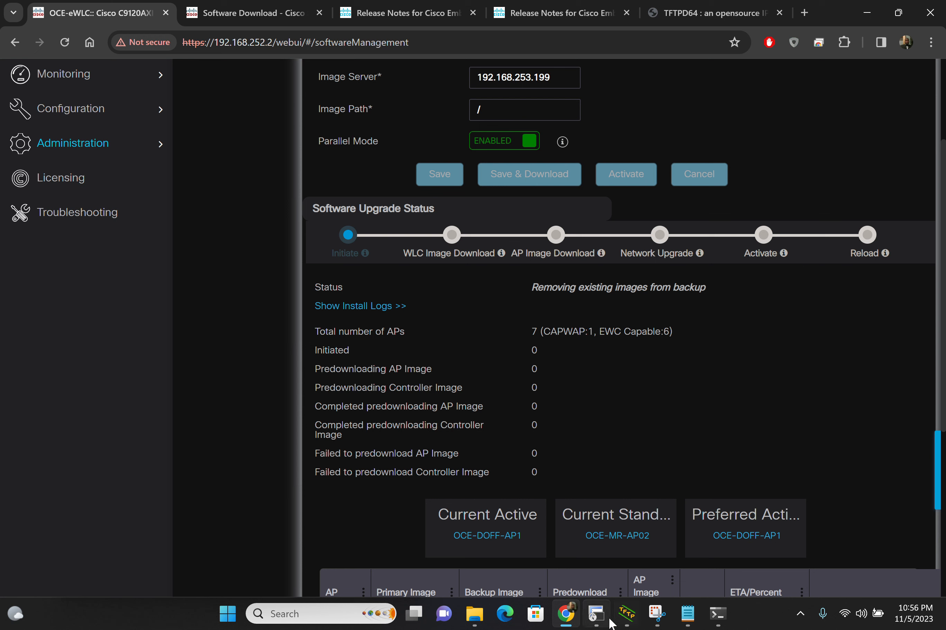
left_click(600, 528)
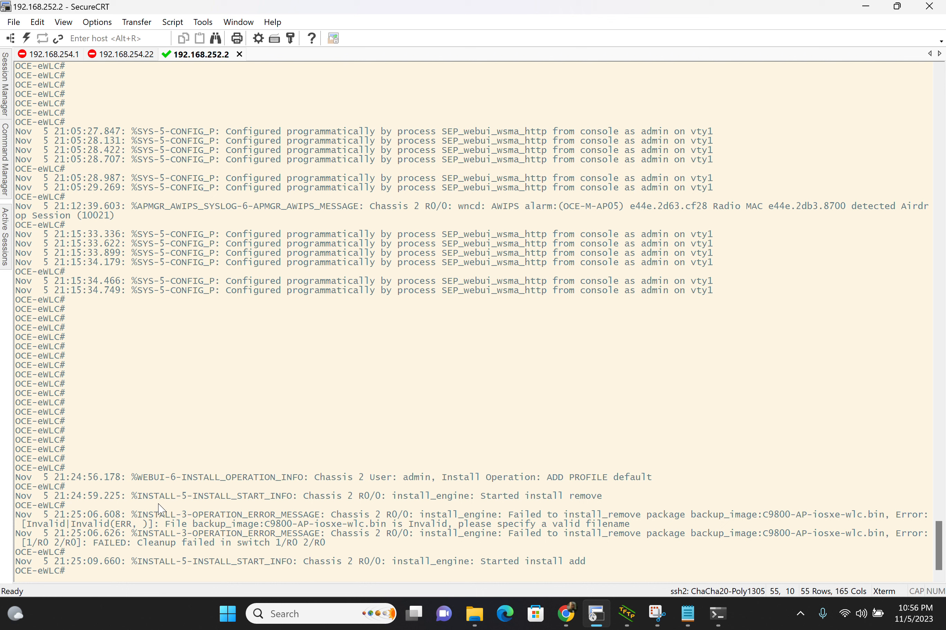
left_click_drag(161, 509, 405, 546)
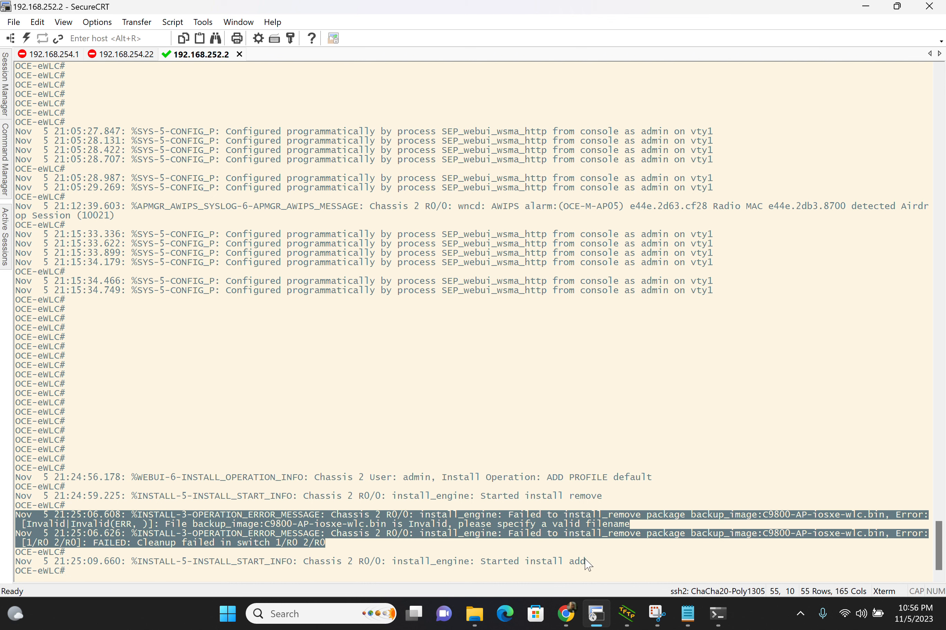
left_click_drag(576, 561, 489, 562)
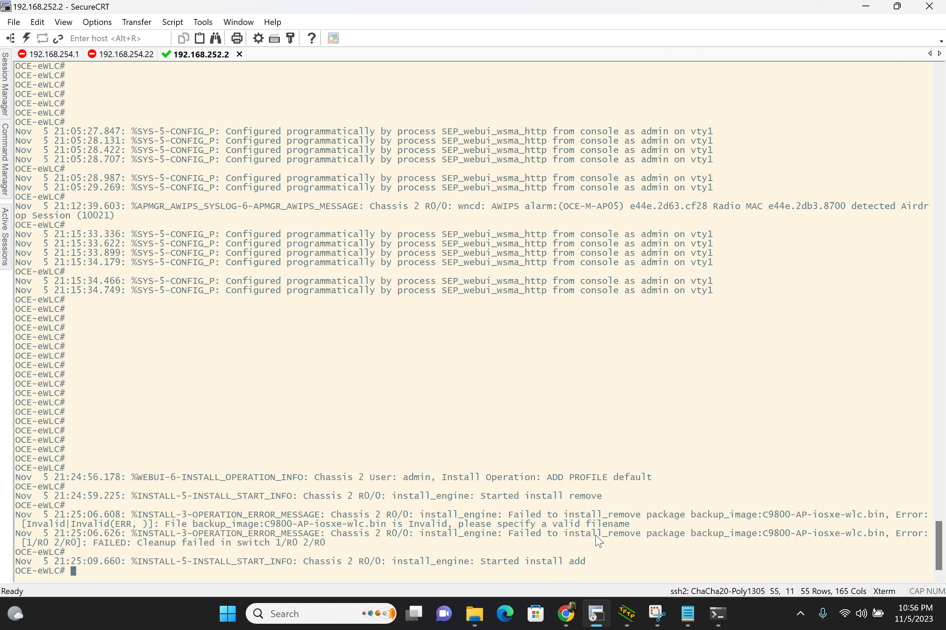
Step: Show the available dir locations at the OCE-eWLC prompt and list the contents of backup_image:
type("dir ?")
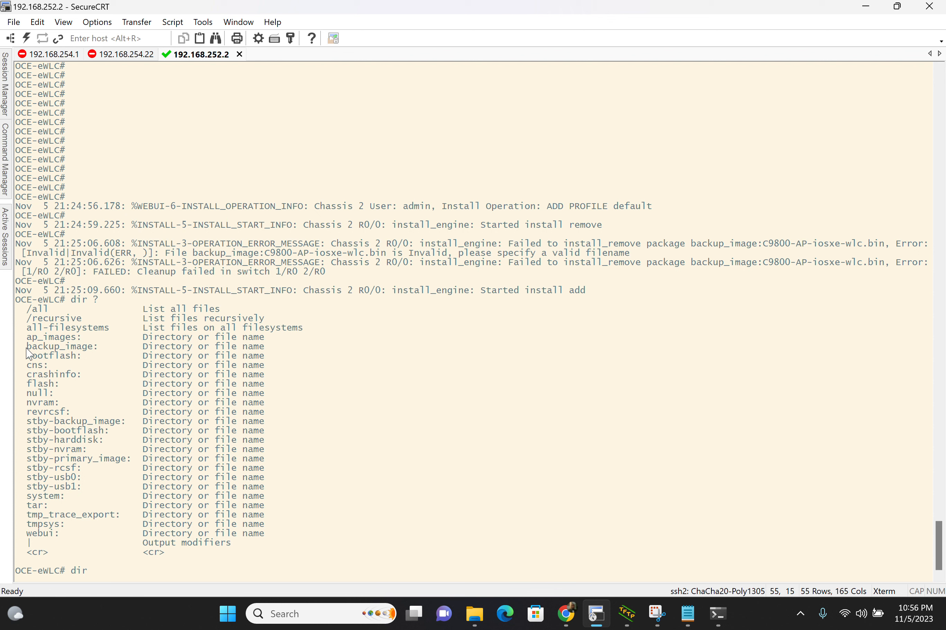
left_click_drag(23, 346, 106, 355)
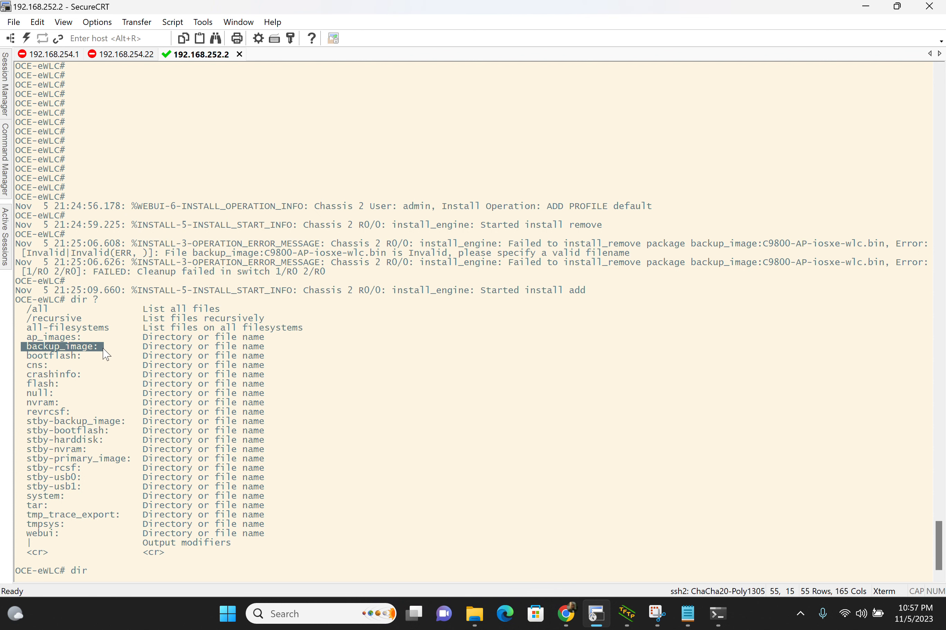
right_click(106, 355)
key("Return")
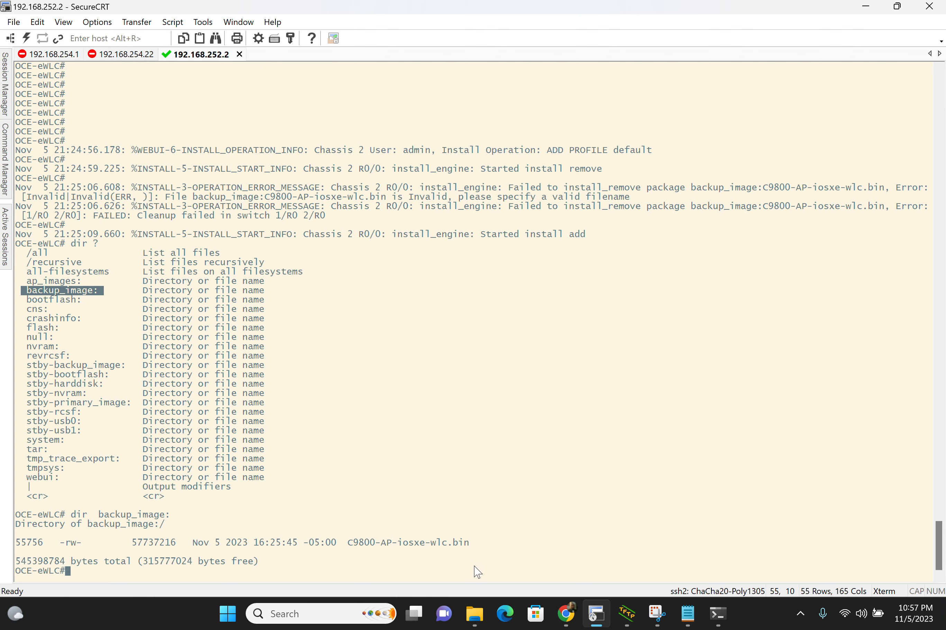
Step: Switch to File Explorer to check the image files in TFTP-Root, and return to the SecureCRT session
left_click(475, 614)
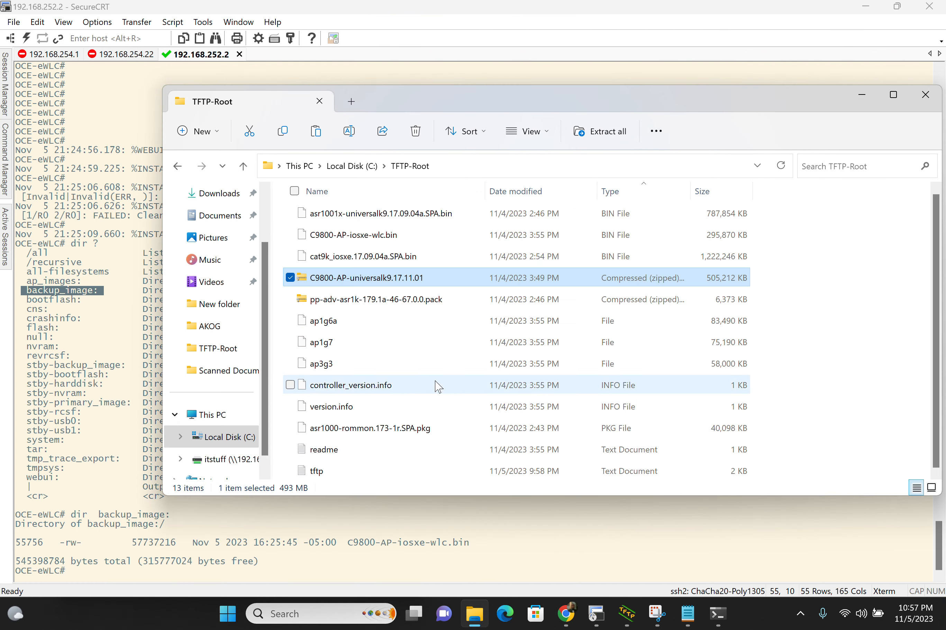
left_click(420, 256)
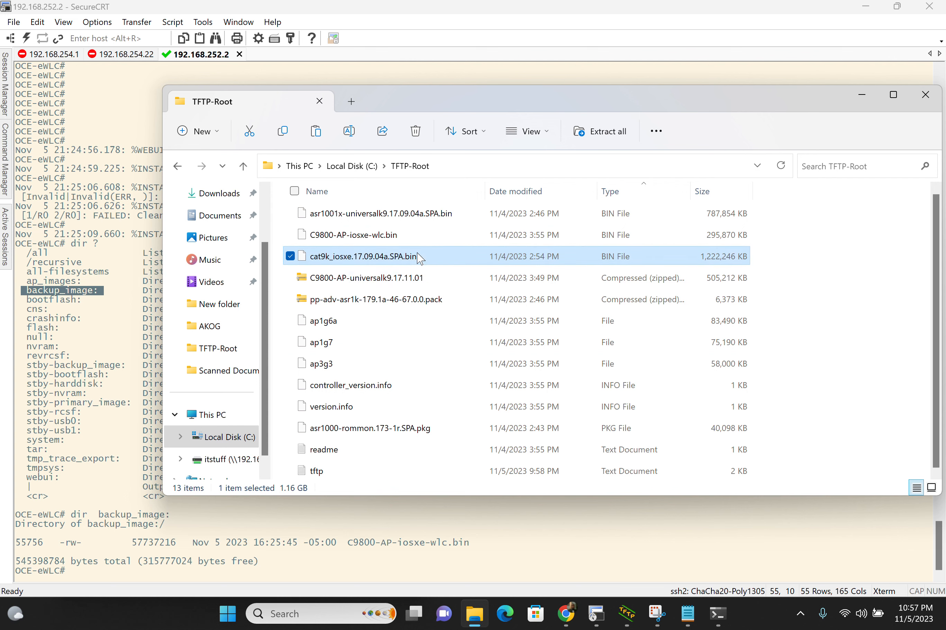
left_click(369, 547)
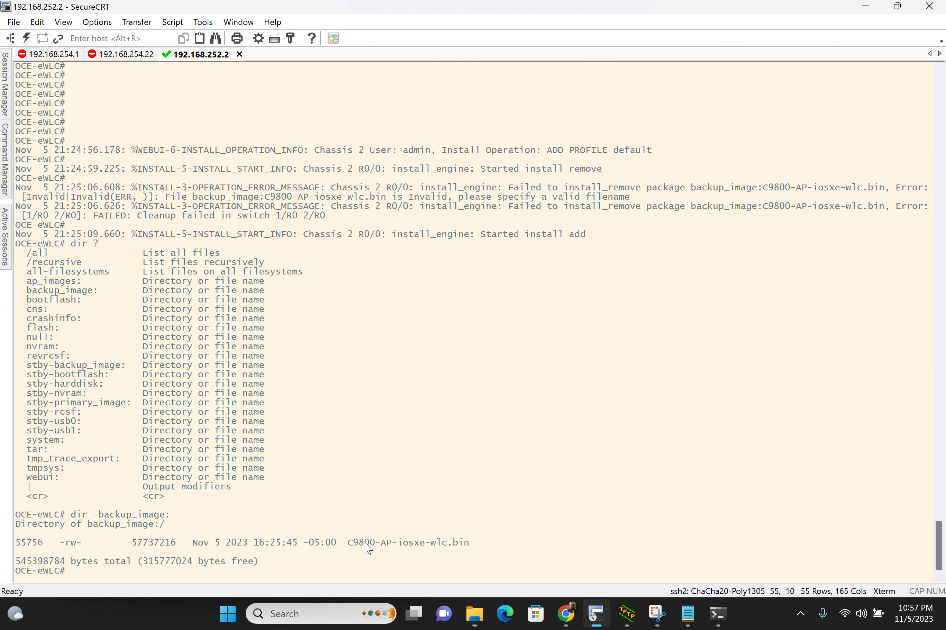
Step: List backup_image: again and compare the size of C9800-AP-iosxe-wlc.bin between the two listings
key("Up")
key("Return")
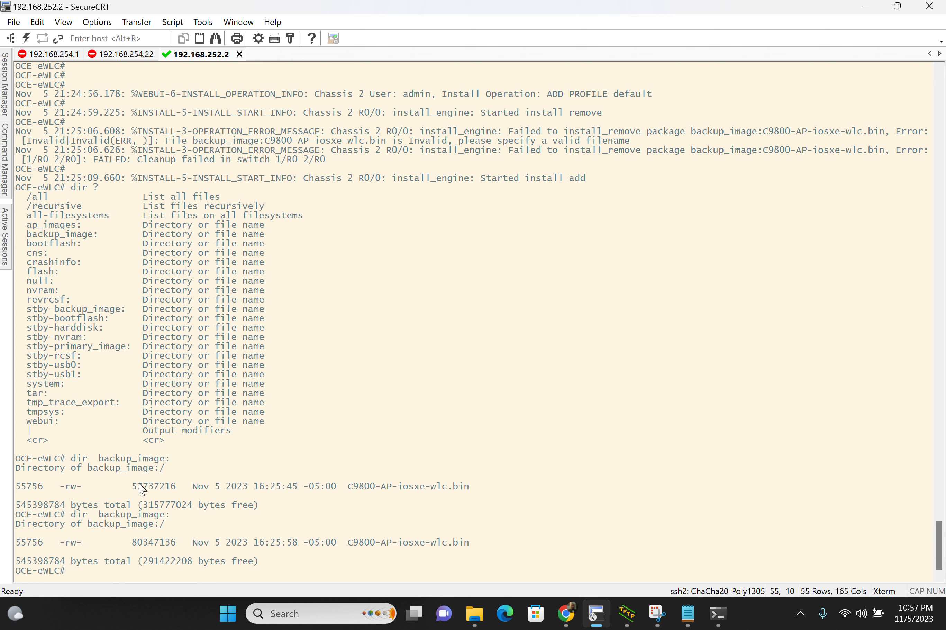
left_click_drag(131, 486, 178, 488)
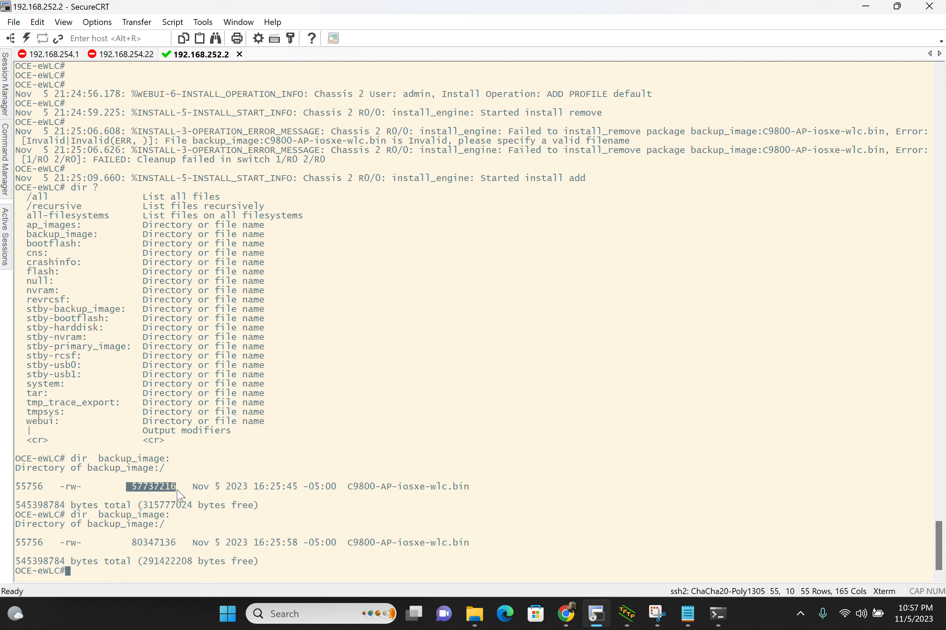
left_click_drag(129, 542, 177, 543)
left_click(386, 530)
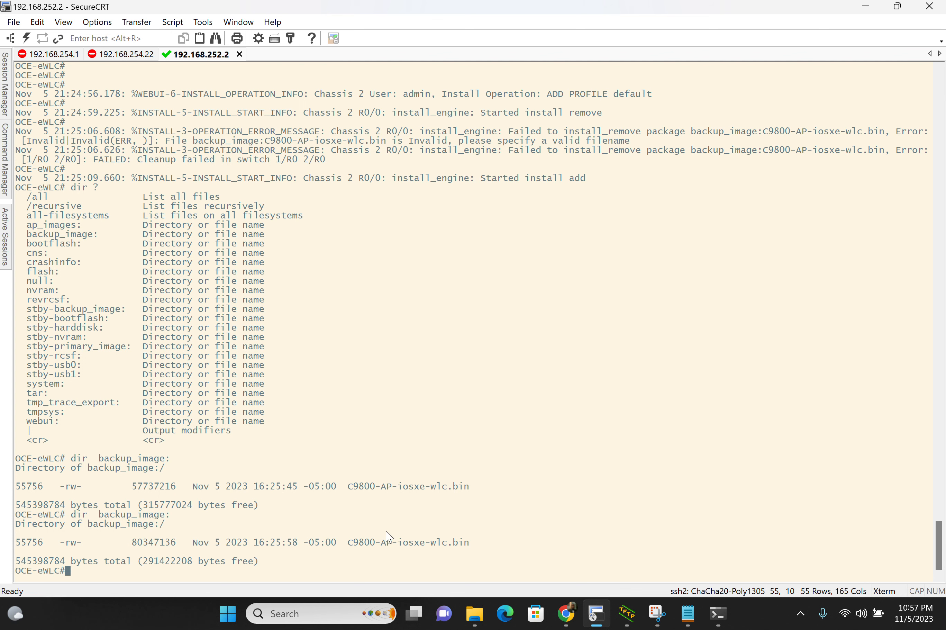
Step: Repeat the backup_image: listing, check the source C9800-AP-iosxe-wlc.bin size in its Properties, and return to the Software Management page in Chrome
key("Return")
key("Return")
key("Up")
key("Return")
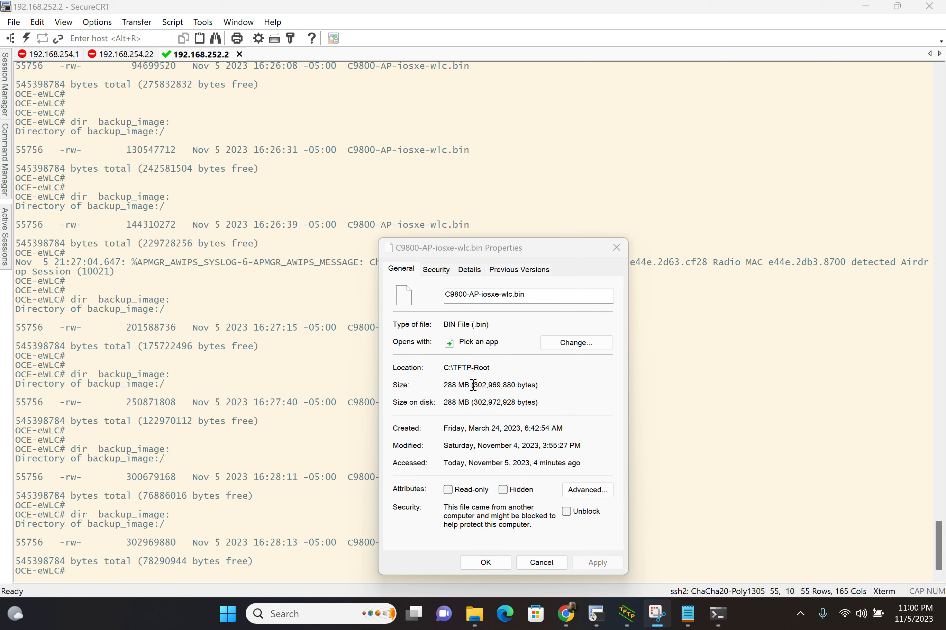
left_click_drag(474, 385, 519, 385)
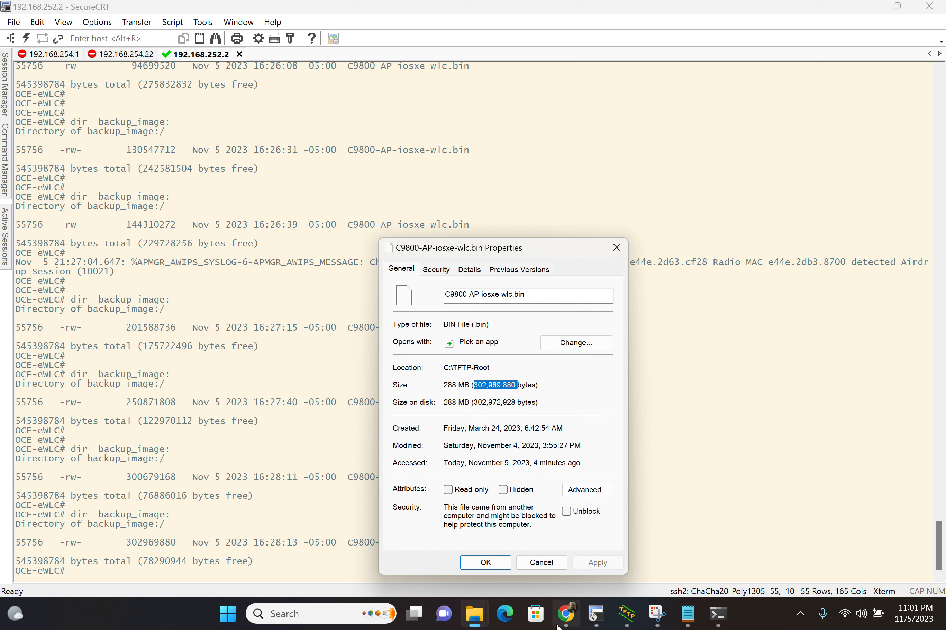
left_click(565, 616)
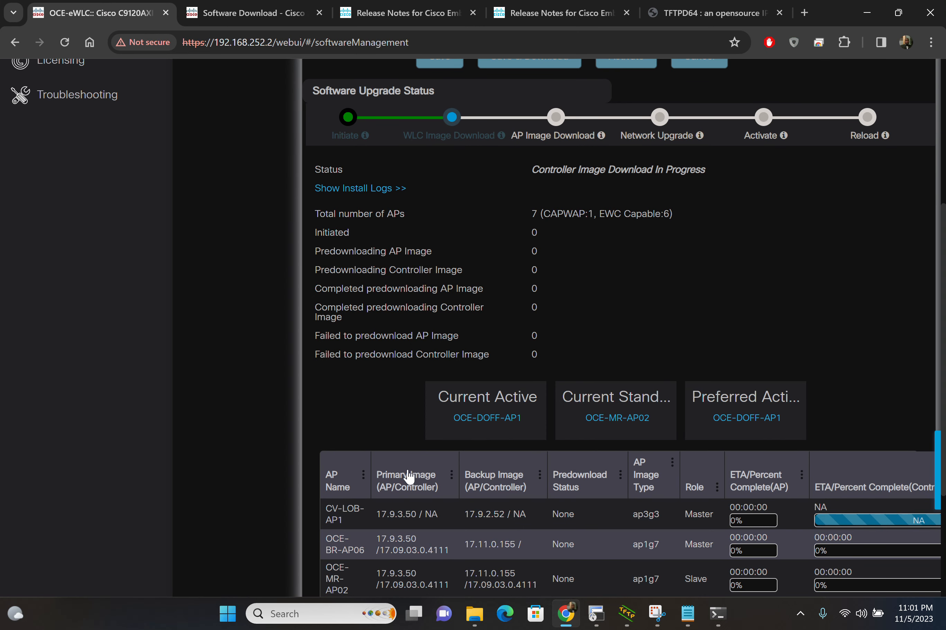
Step: Switch to the SecureCRT session and highlight the install log messages for C9800-AP-iosxe-wlc.bin and the start of the controller_version.info install
scroll(413, 423, "up", 1)
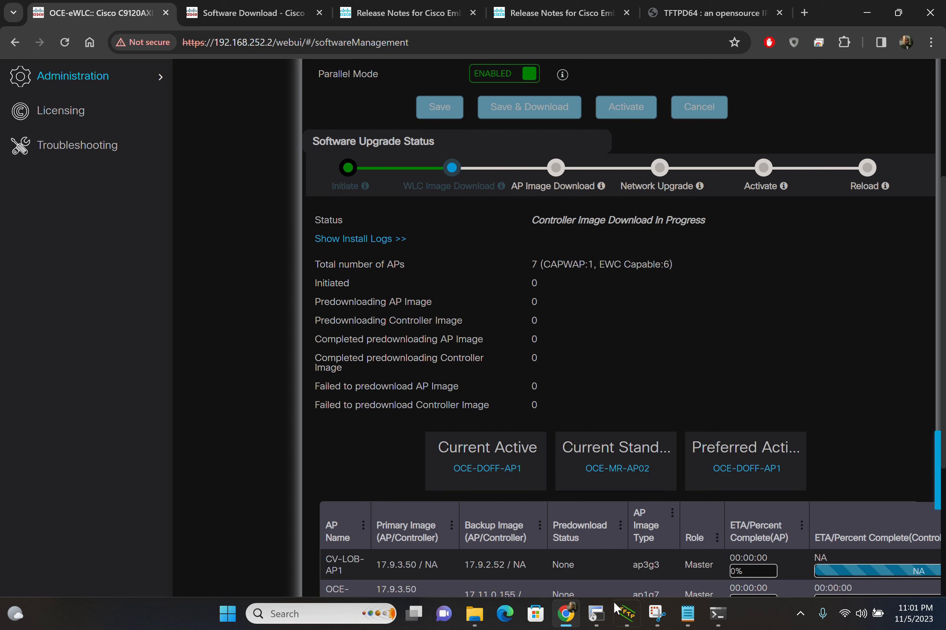
mouse_move(606, 624)
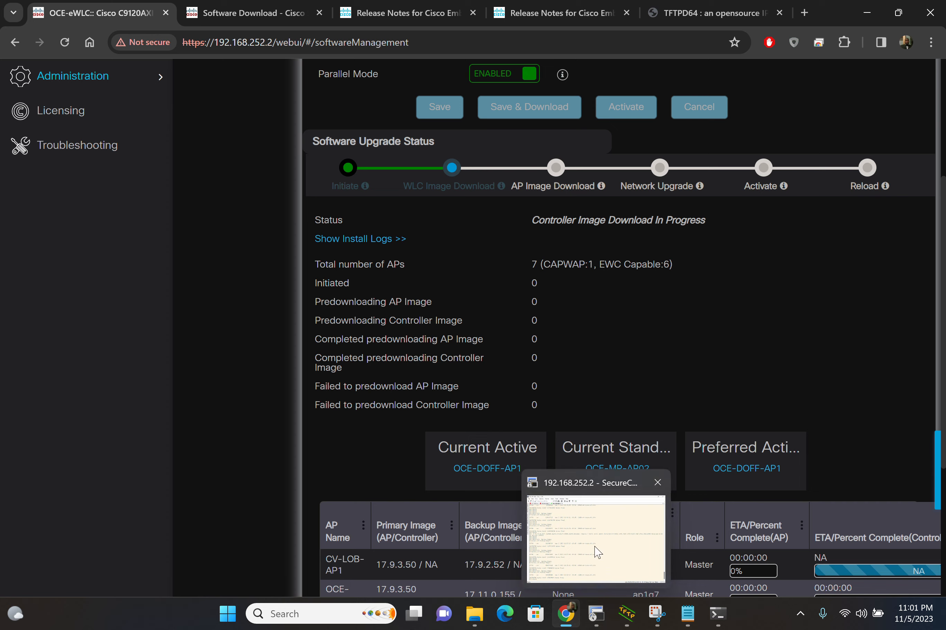
mouse_move(598, 552)
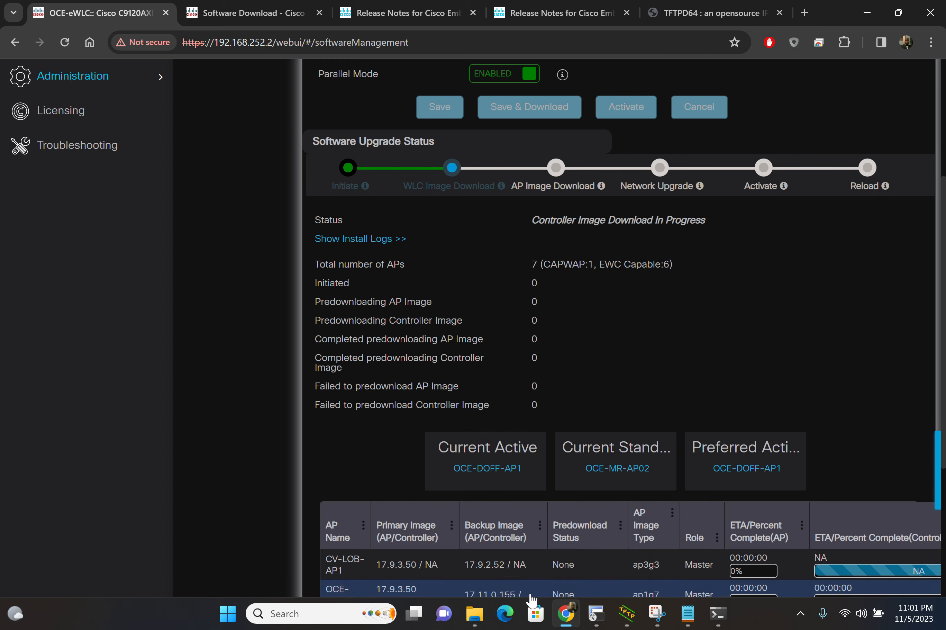
left_click(603, 620)
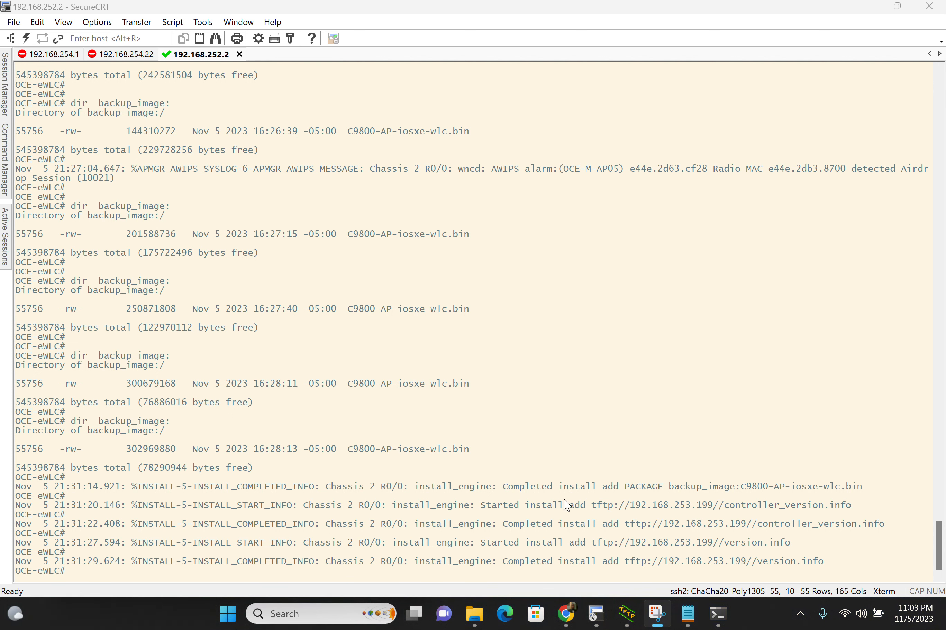
left_click_drag(504, 489, 917, 491)
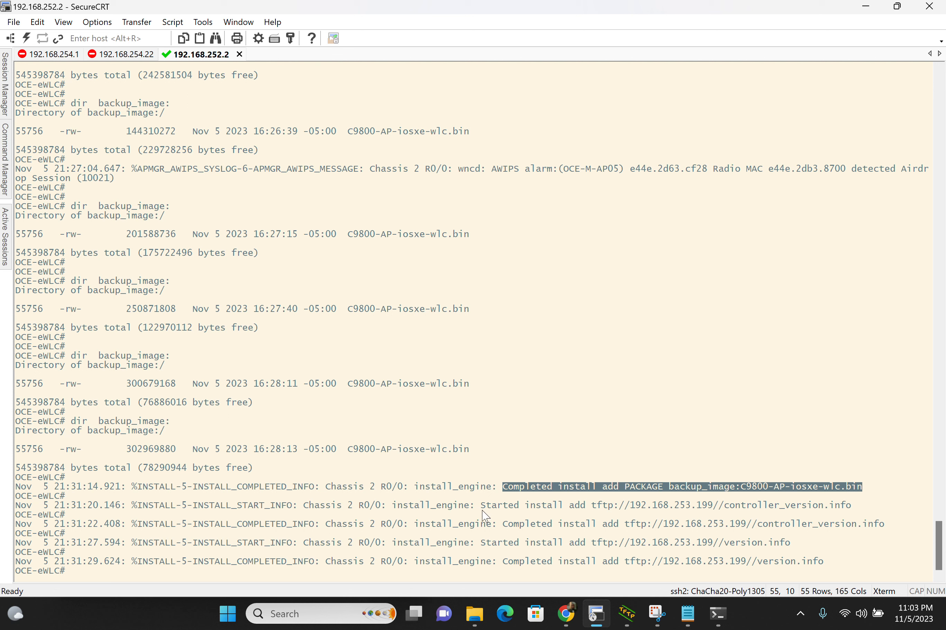
left_click_drag(486, 510, 870, 513)
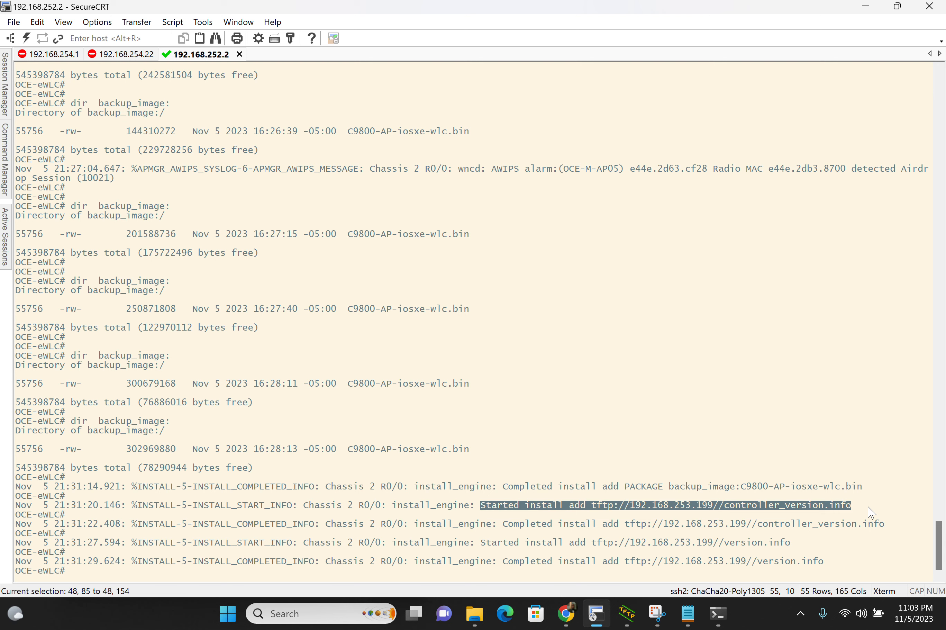
Step: Match the controller_version.info and version.info install messages in SecureCRT to the files in the TFTP-Root folder, selecting version.info
mouse_move(475, 612)
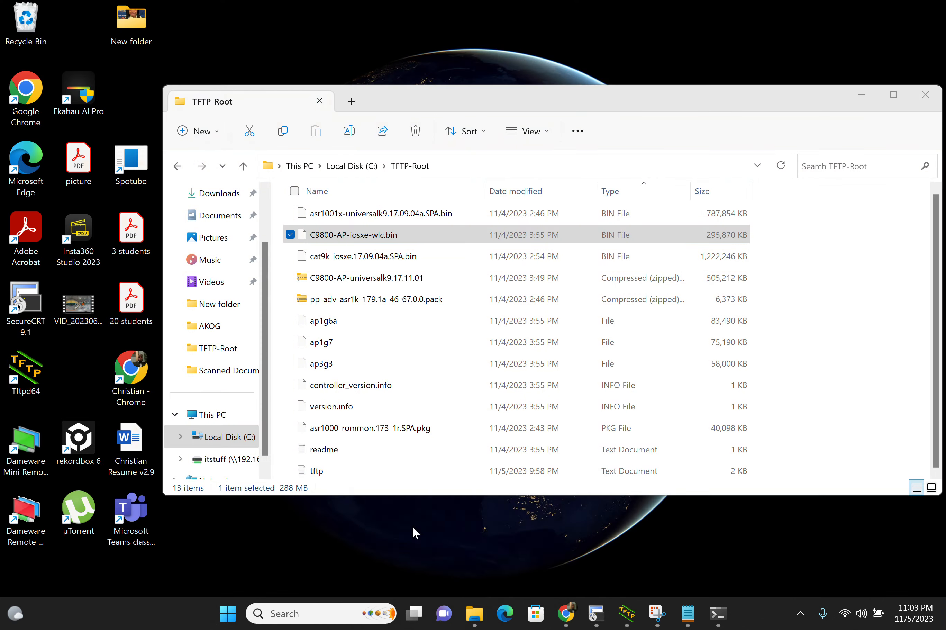
left_click(413, 532)
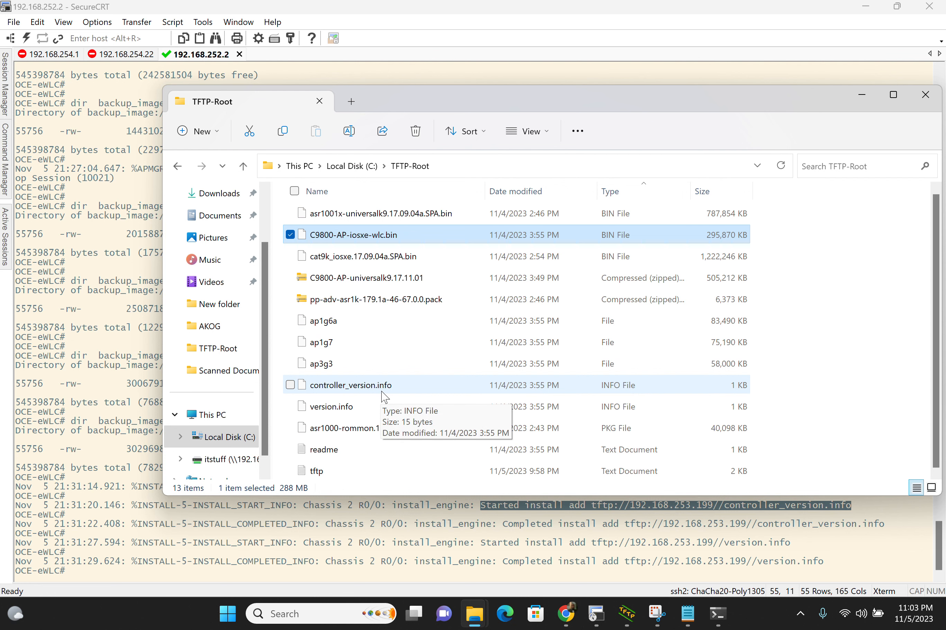
left_click(796, 548)
left_click_drag(791, 544, 487, 549)
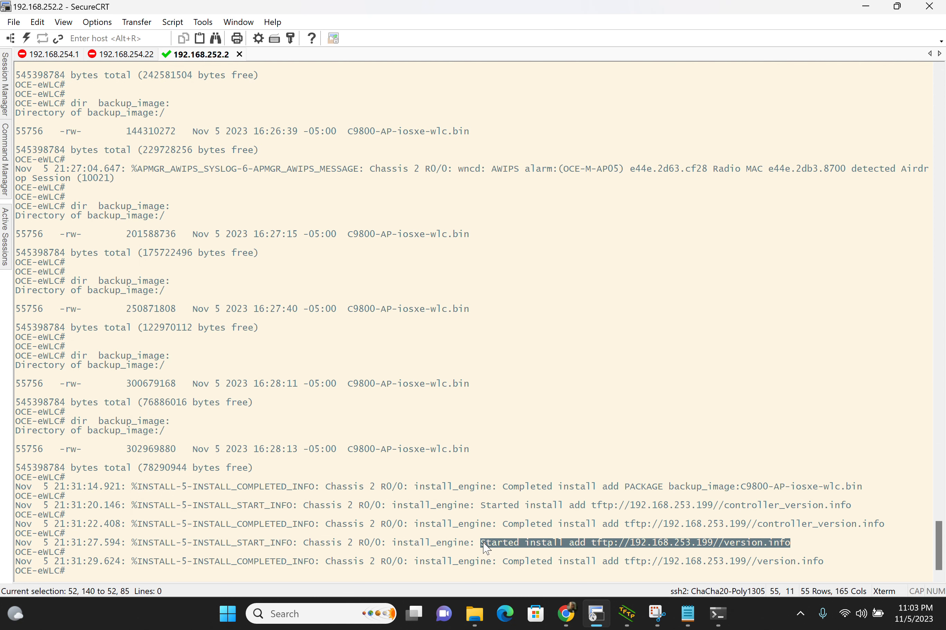
mouse_move(475, 614)
left_click(454, 525)
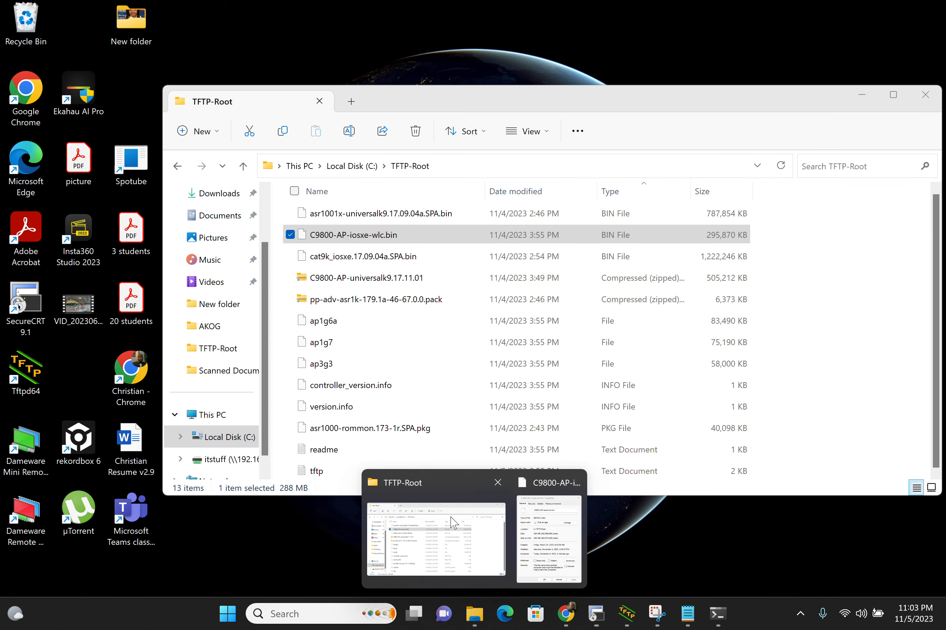
left_click(369, 414)
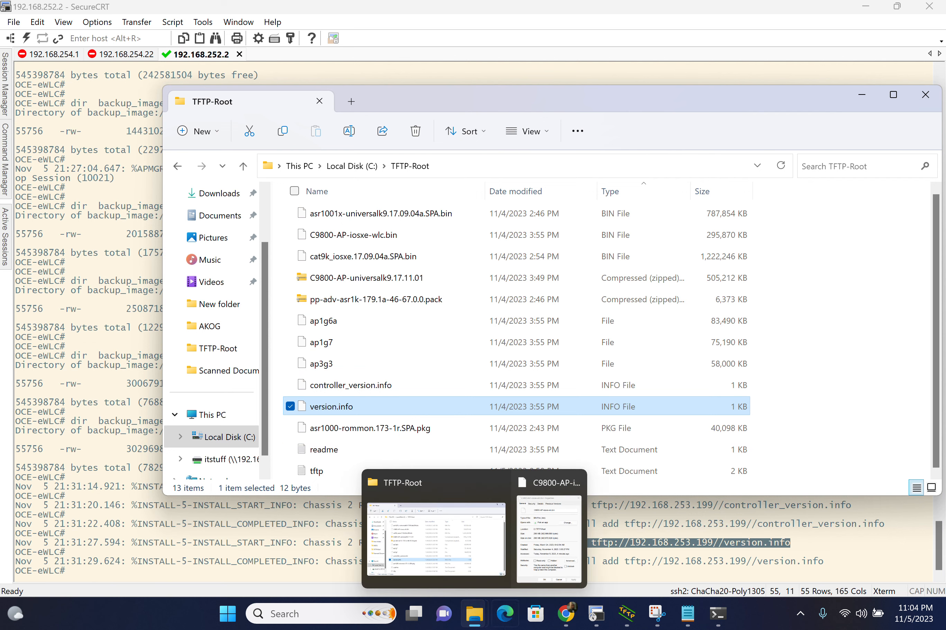
Step: Return to the Software Management page in Chrome and review the upgrade status and each AP's predownload progress
mouse_move(565, 617)
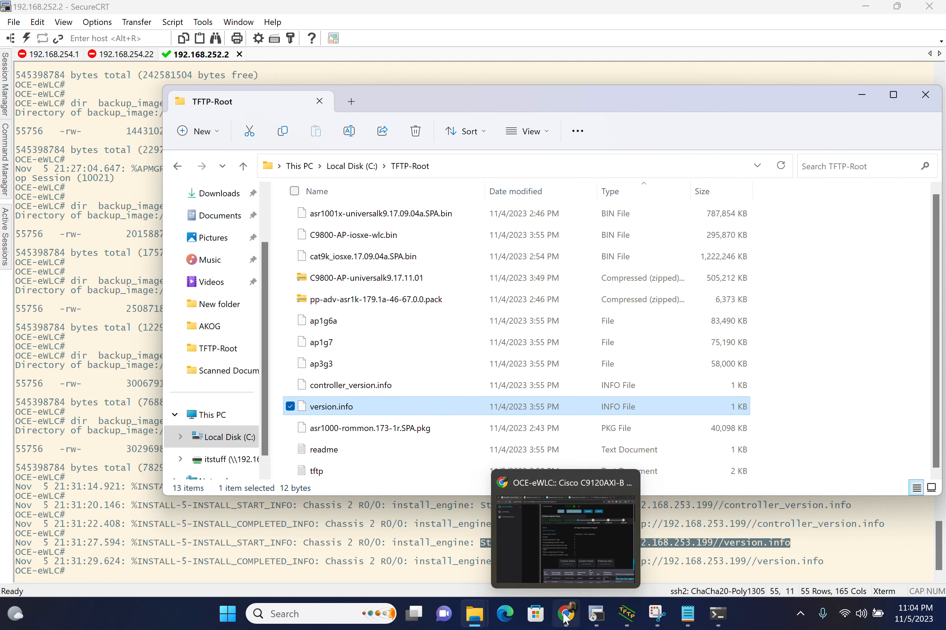
left_click(536, 488)
scroll(500, 373, "down", 1)
scroll(502, 371, "up", 1)
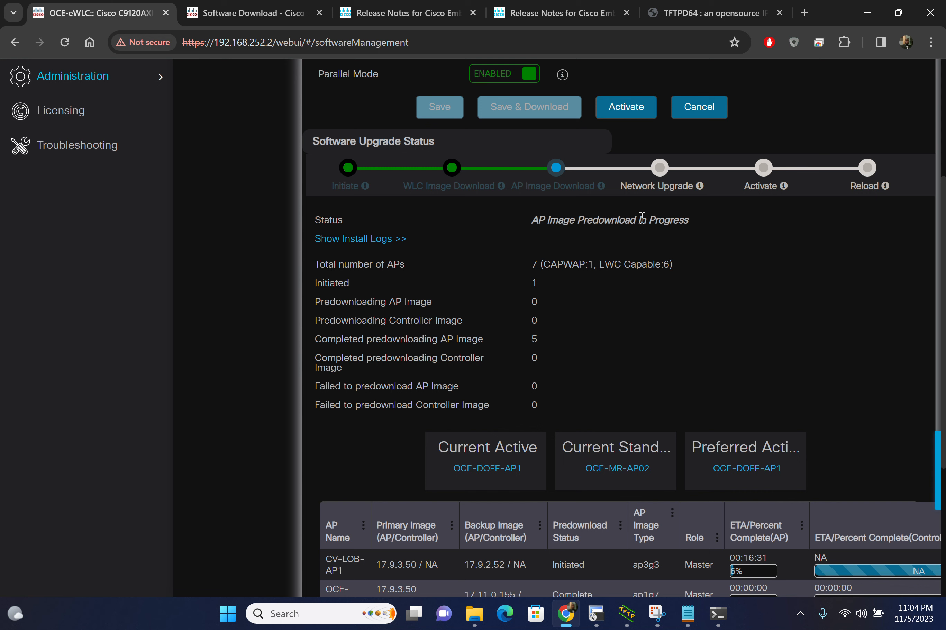
scroll(734, 295, "down", 5)
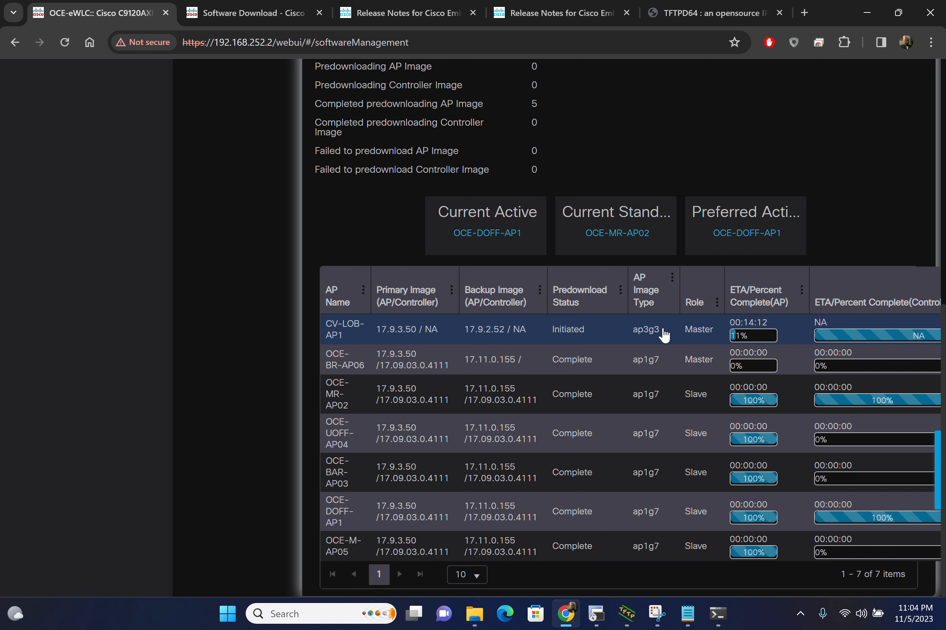
Step: Switch to Command Prompt, ping 192.168.251.1, review the reply times, and return to the Software Management page in Chrome
mouse_move(720, 624)
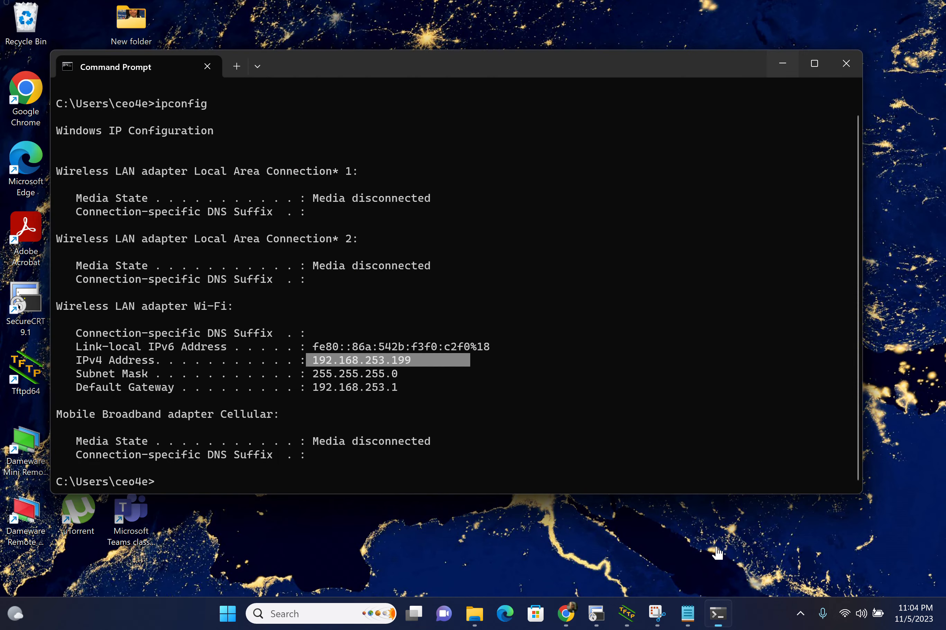
left_click(716, 551)
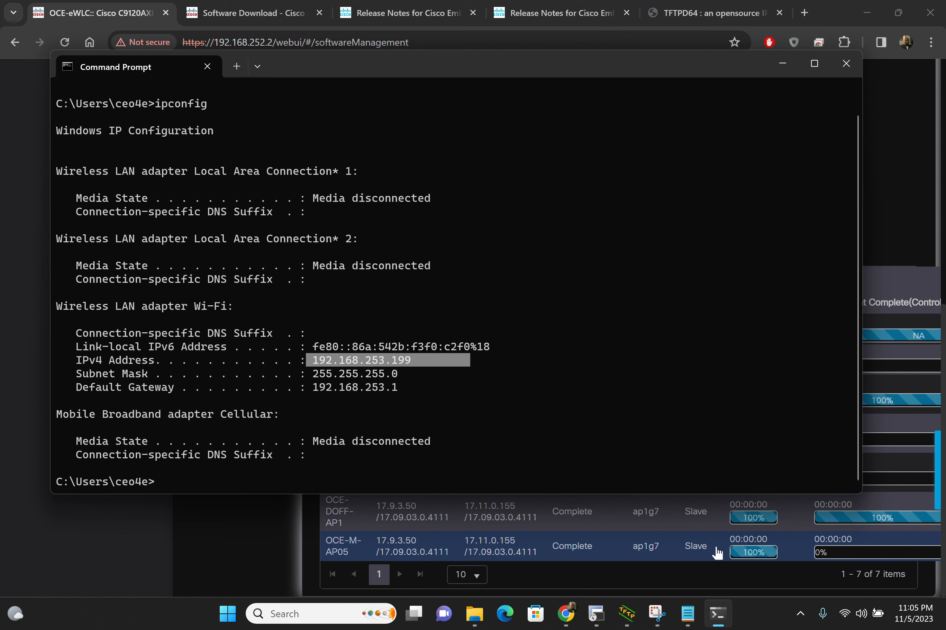
type("p")
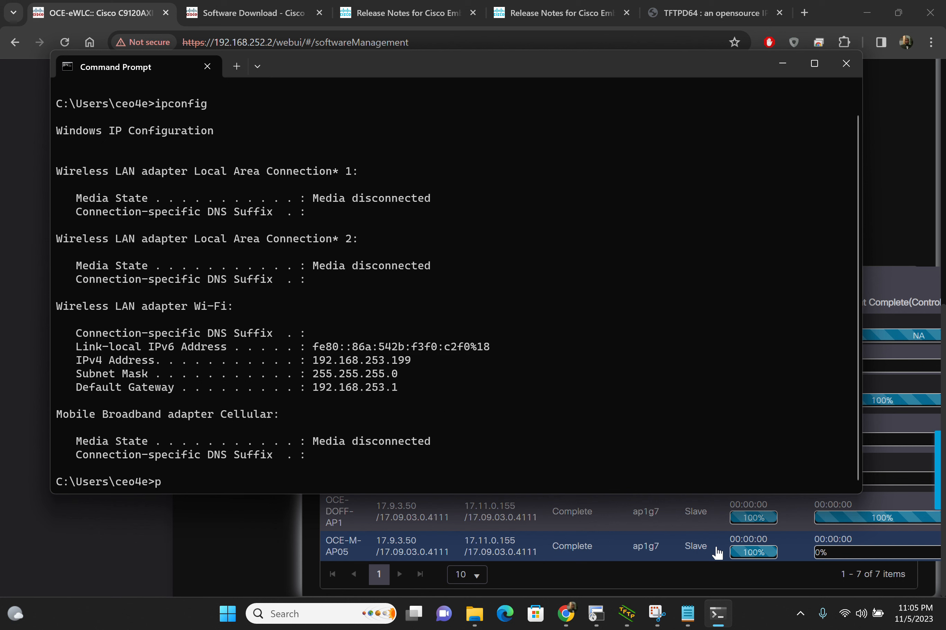
type("ing 192.168.251.1")
key("Return")
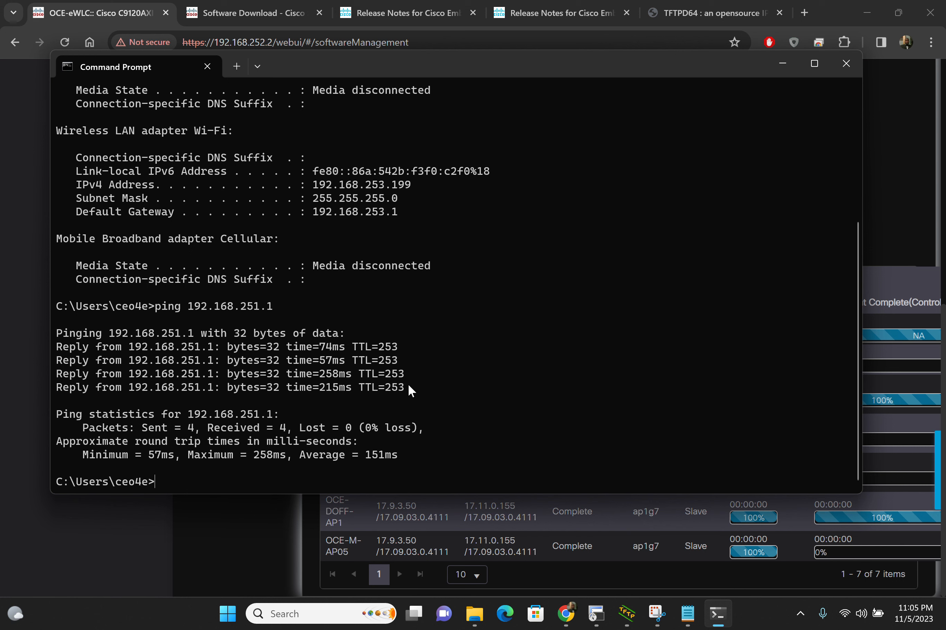
left_click_drag(408, 385, 156, 404)
left_click(156, 404)
left_click(230, 527)
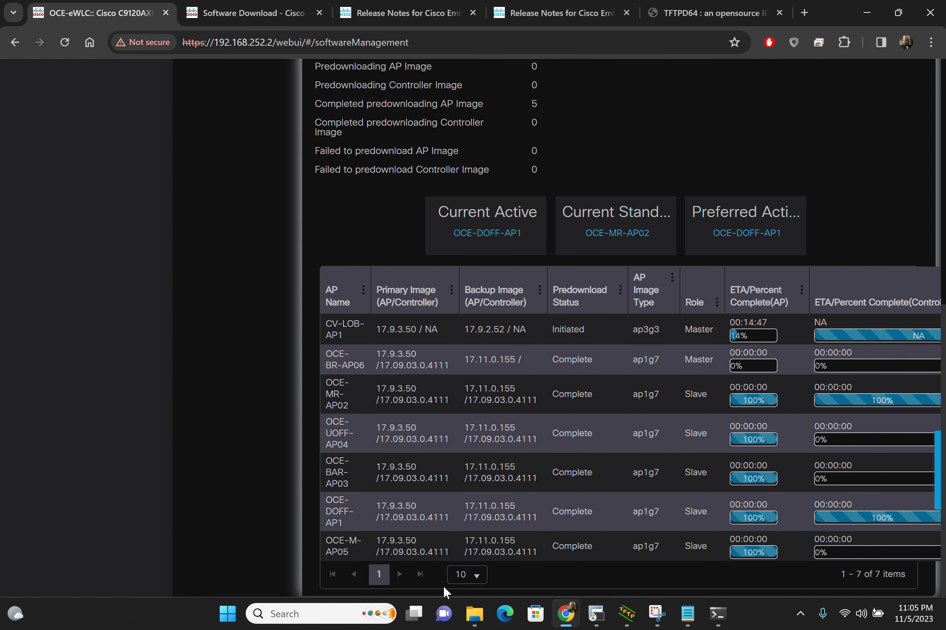
Step: Switch to the SecureCRT session, run show ap image summary on the controller, and highlight the count of initiated APs
mouse_move(596, 612)
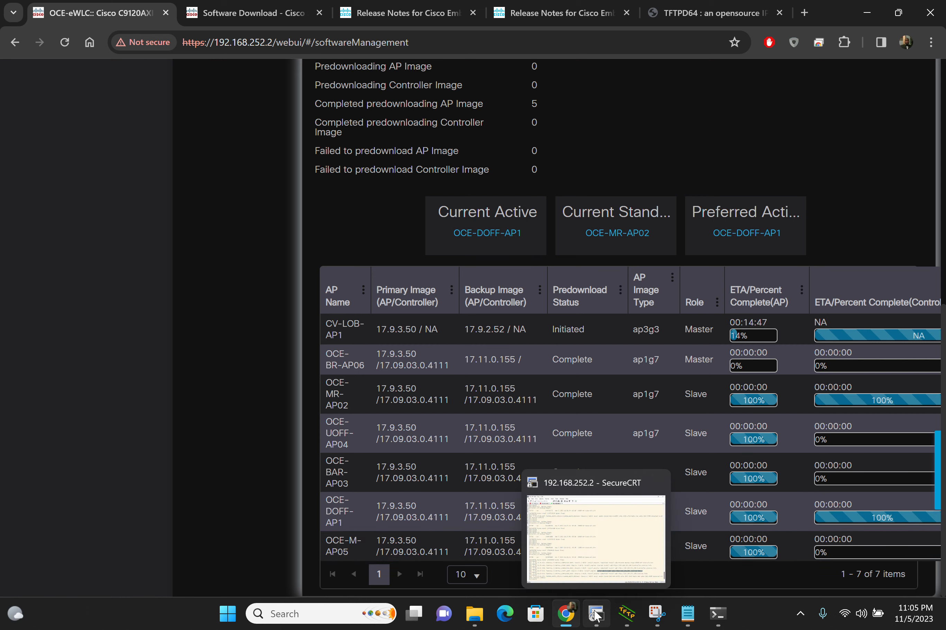
left_click(602, 556)
left_click(611, 440)
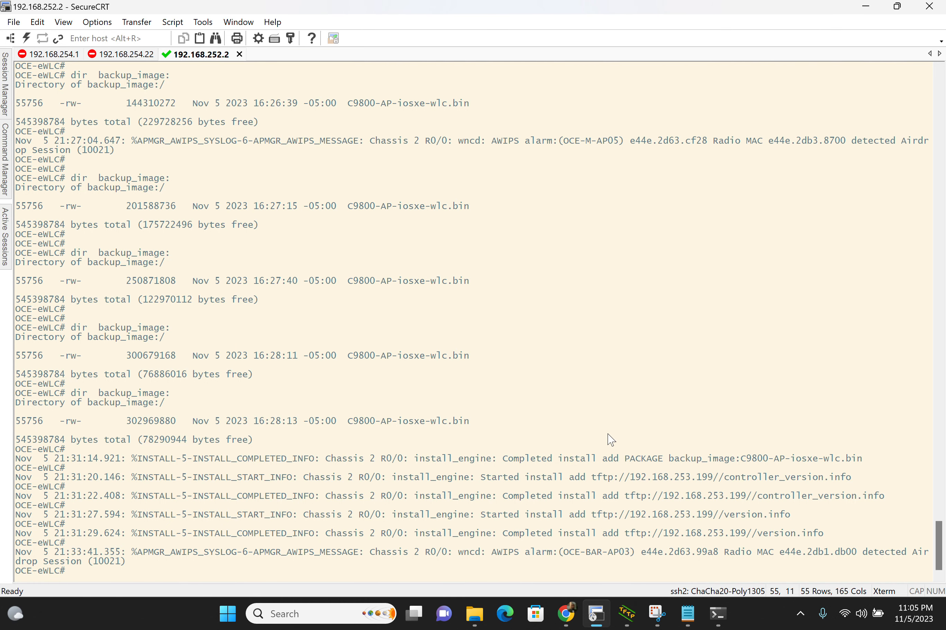
key("Return")
key("Return")
key("Return")
key("Return")
key("Return")
type("show ap ima")
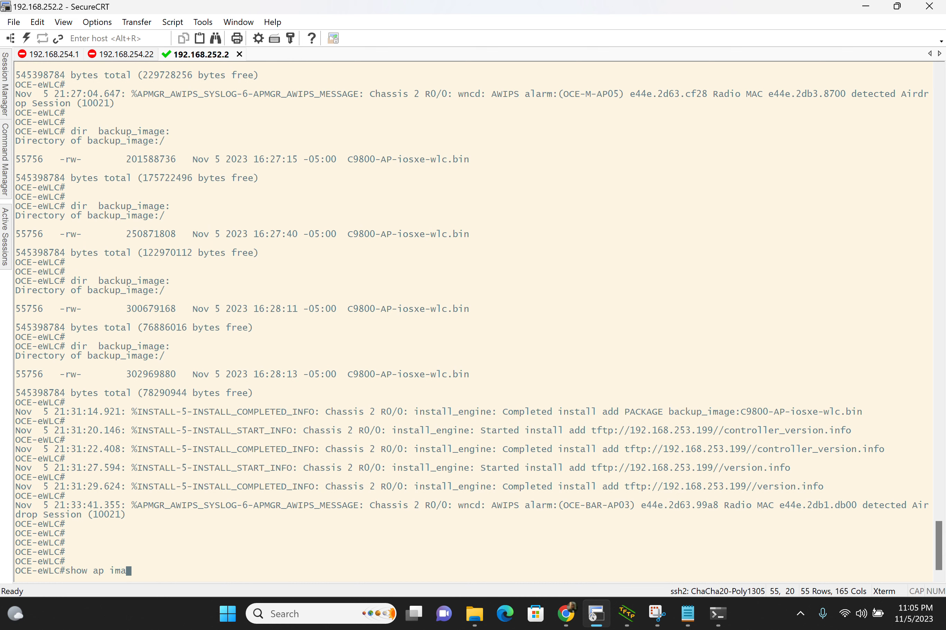
key("Tab")
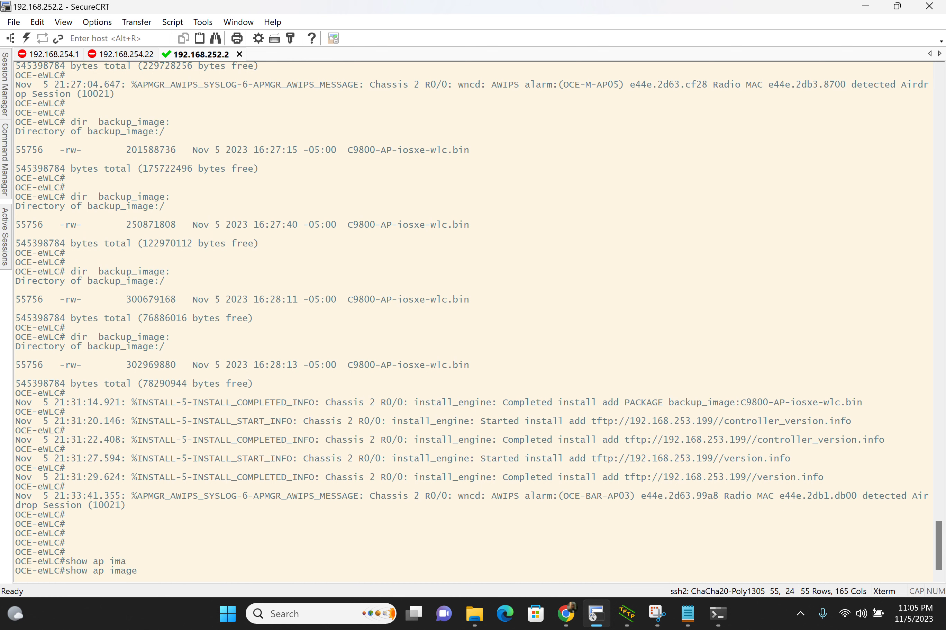
type("?sum")
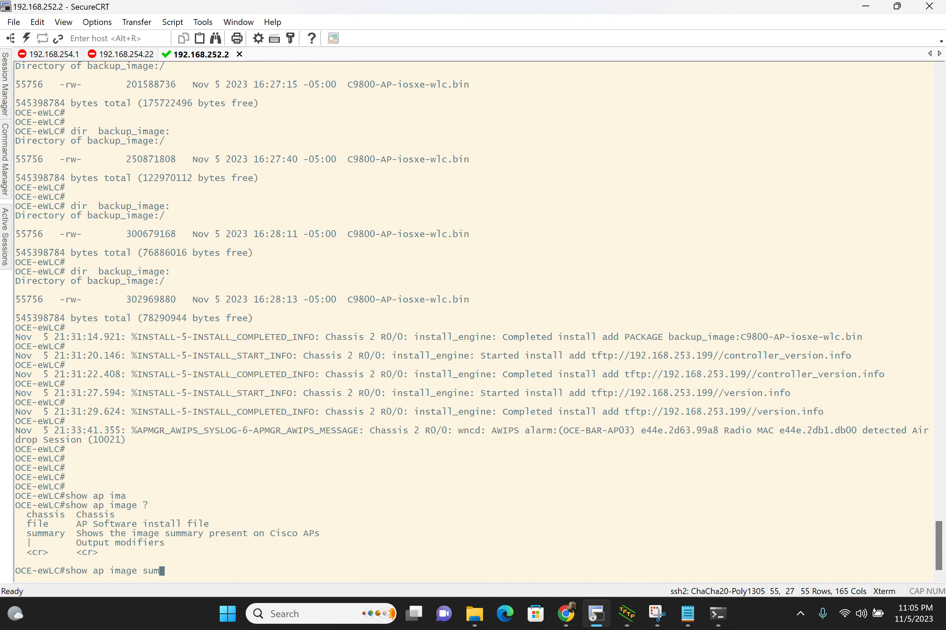
key("Tab")
key("Return")
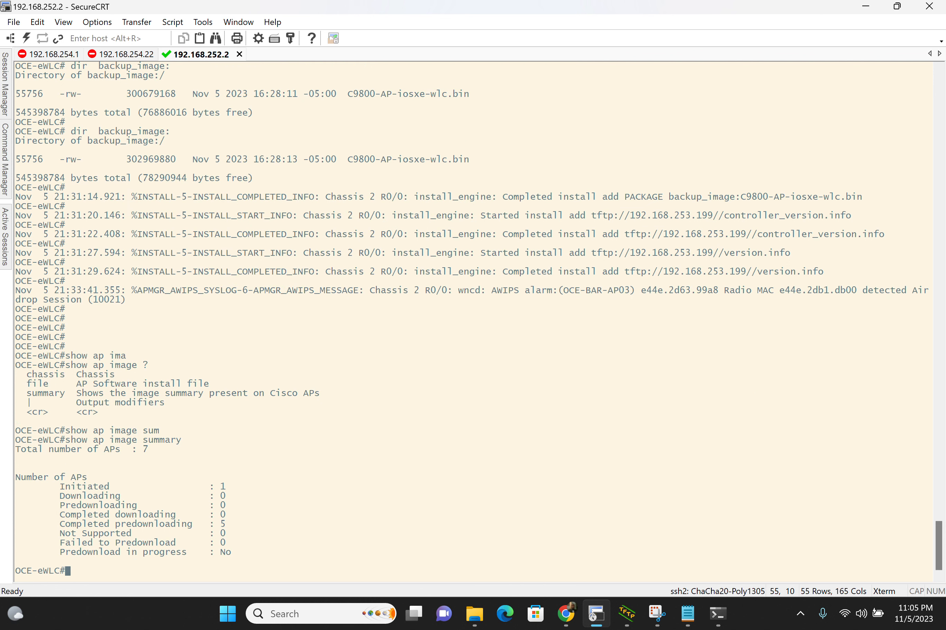
triple_click(144, 487)
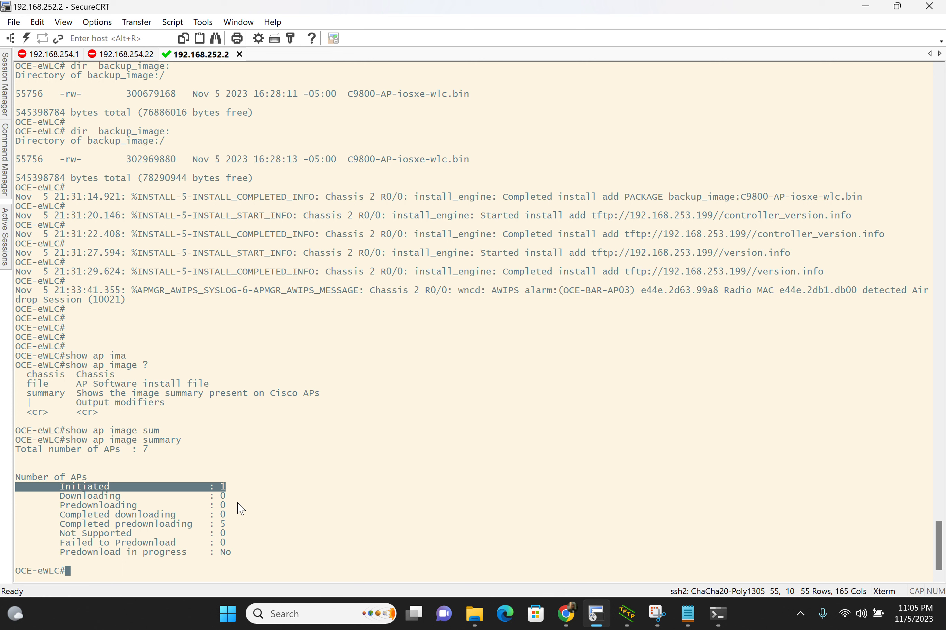
Step: List the available show ap and show ap image options, and run show ap image for the per-AP image details
type("show ap ?")
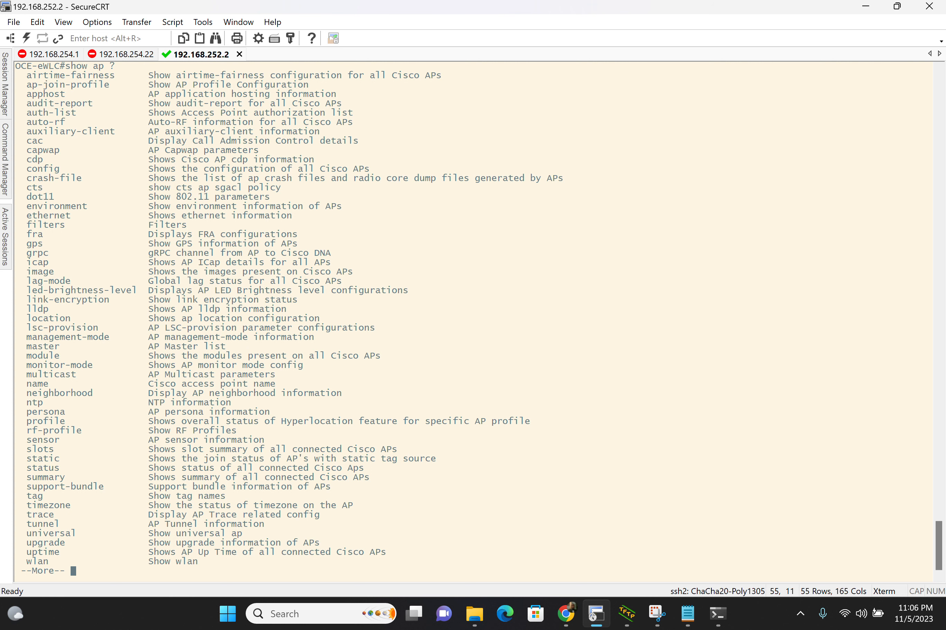
key("space")
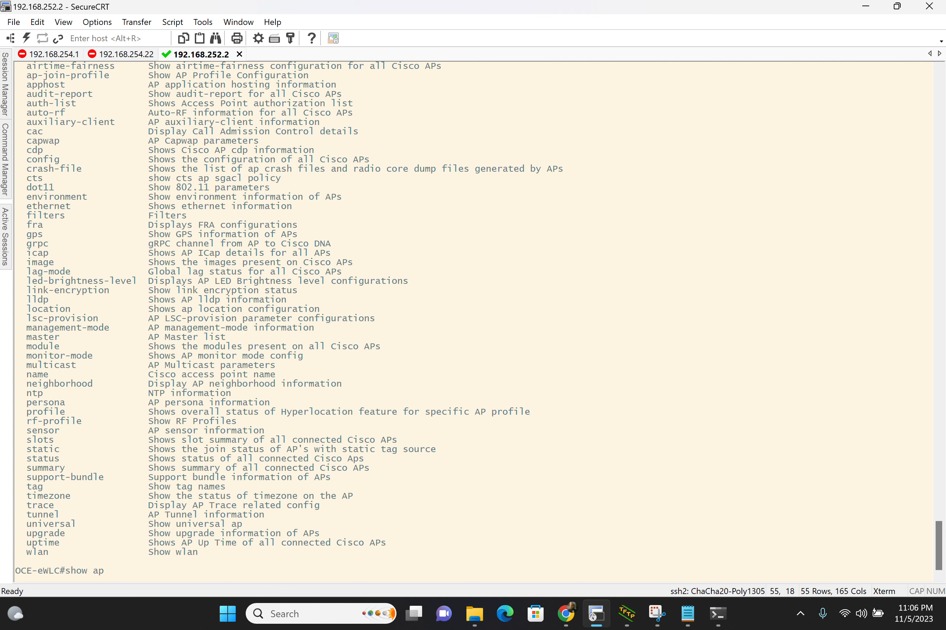
type("ima")
key("Tab")
type("?")
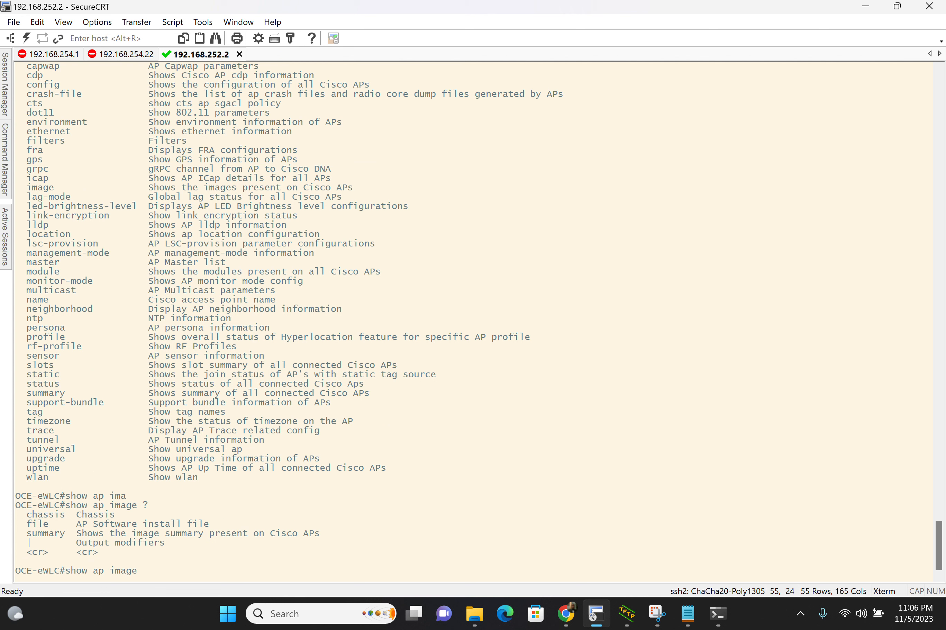
key("Return")
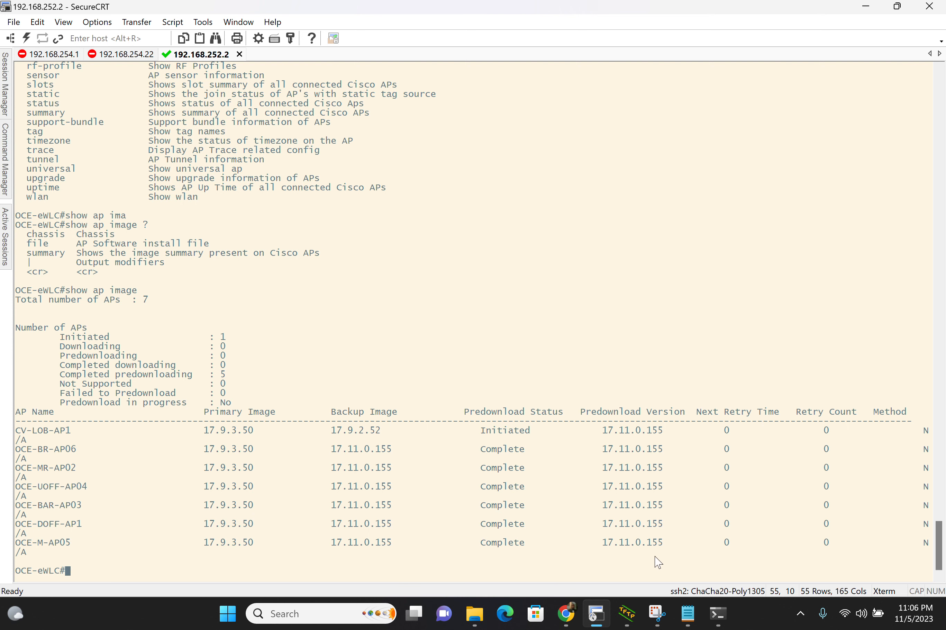
Step: Check the AP predownload progress on the Software Management page in Chrome, and switch back to the SecureCRT session
mouse_move(568, 615)
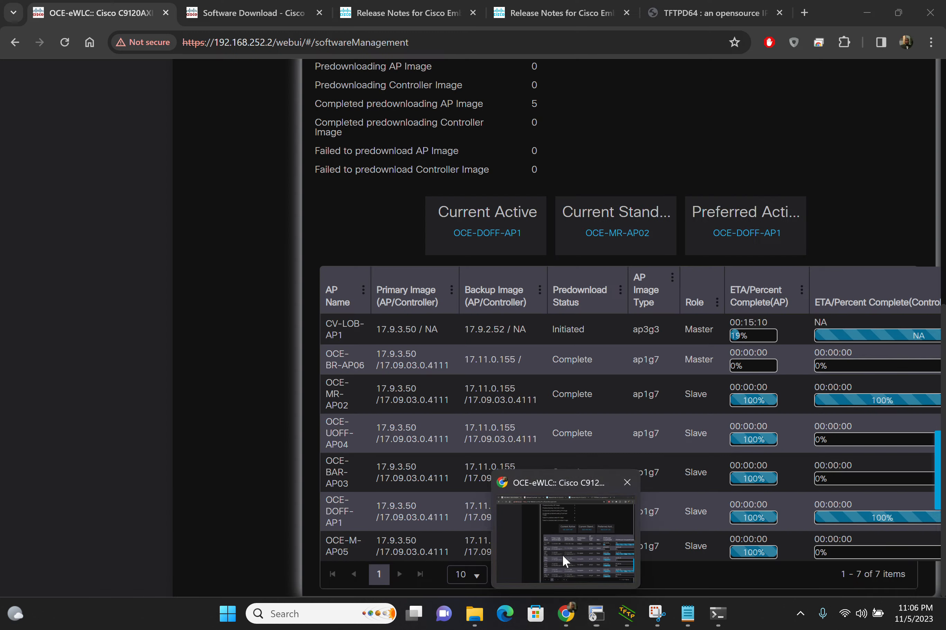
left_click(561, 554)
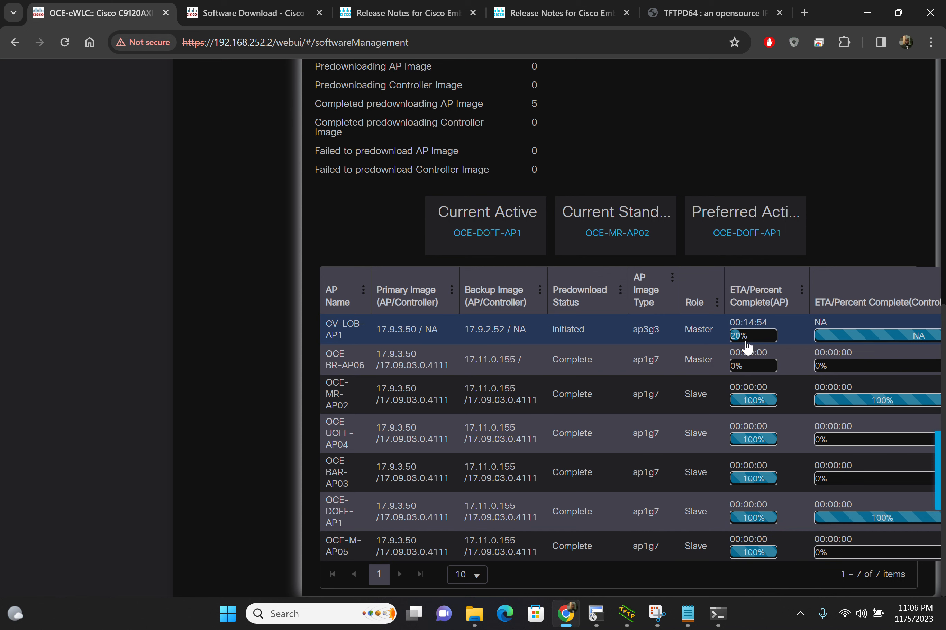
scroll(655, 204, "up", 5)
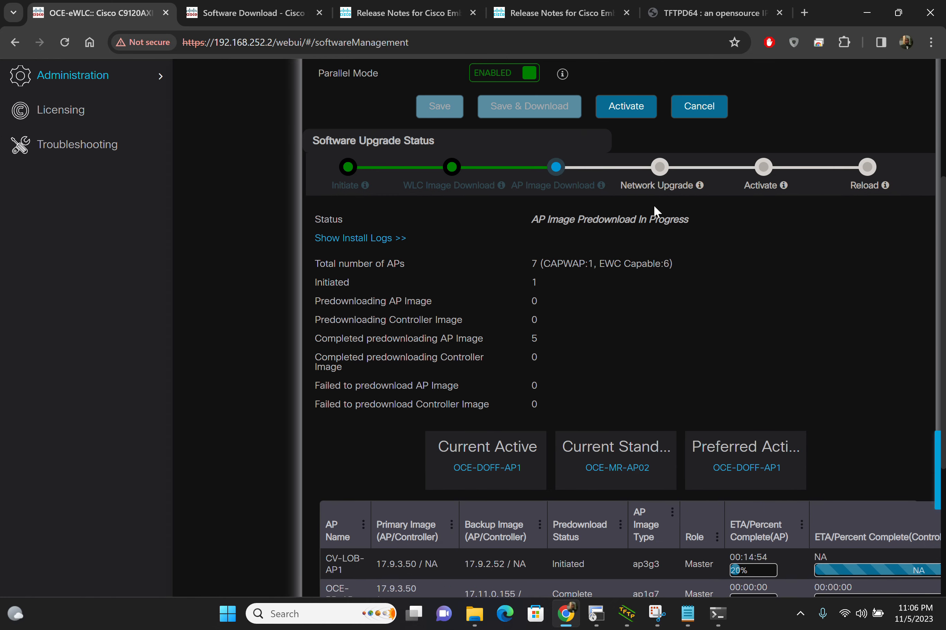
scroll(654, 206, "up", 1)
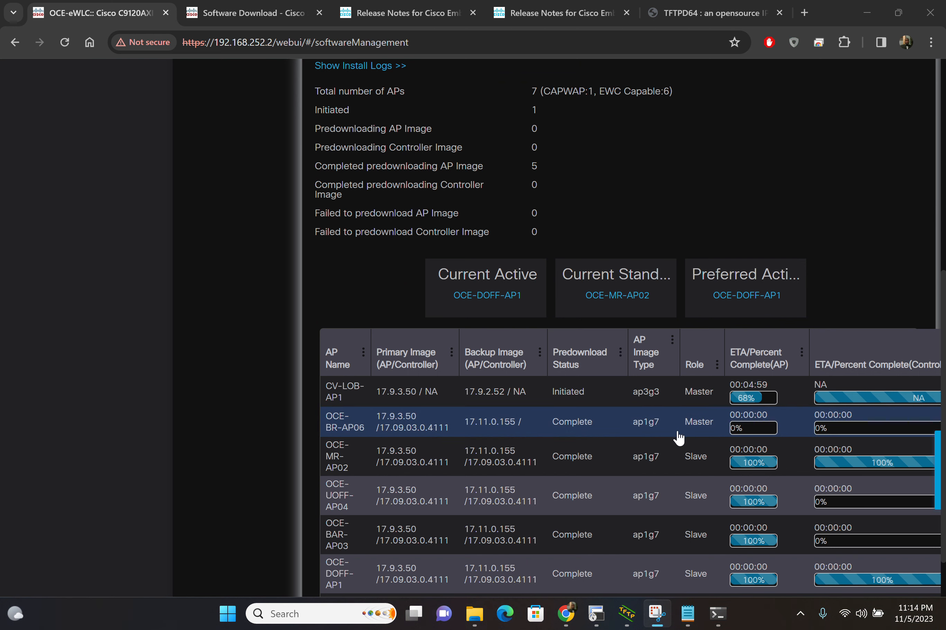
left_click(594, 618)
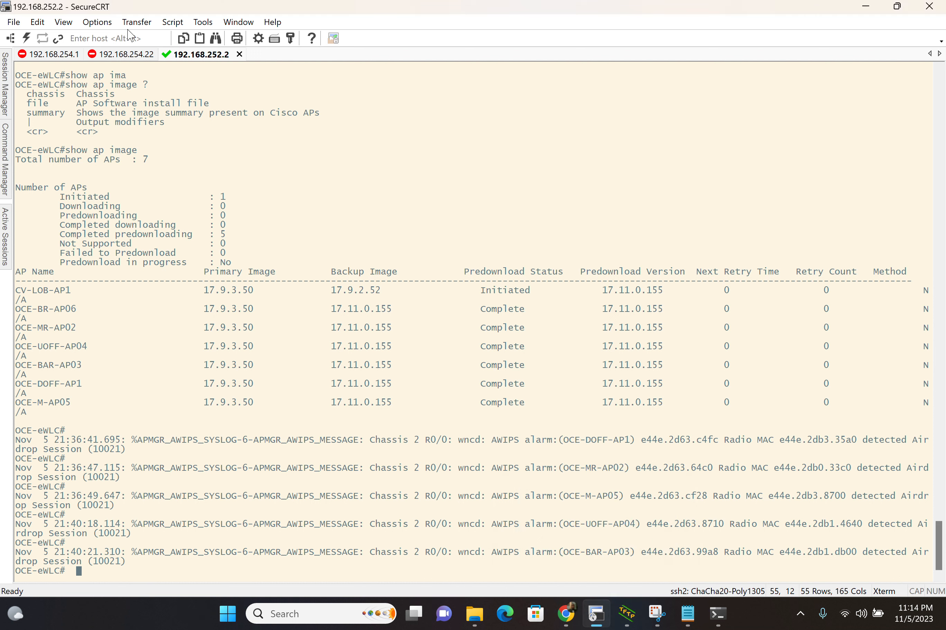
Step: Open an SSH session to 192.168.251.1 and log in as admin with the account password
left_click(140, 43)
type("192.168.251.1")
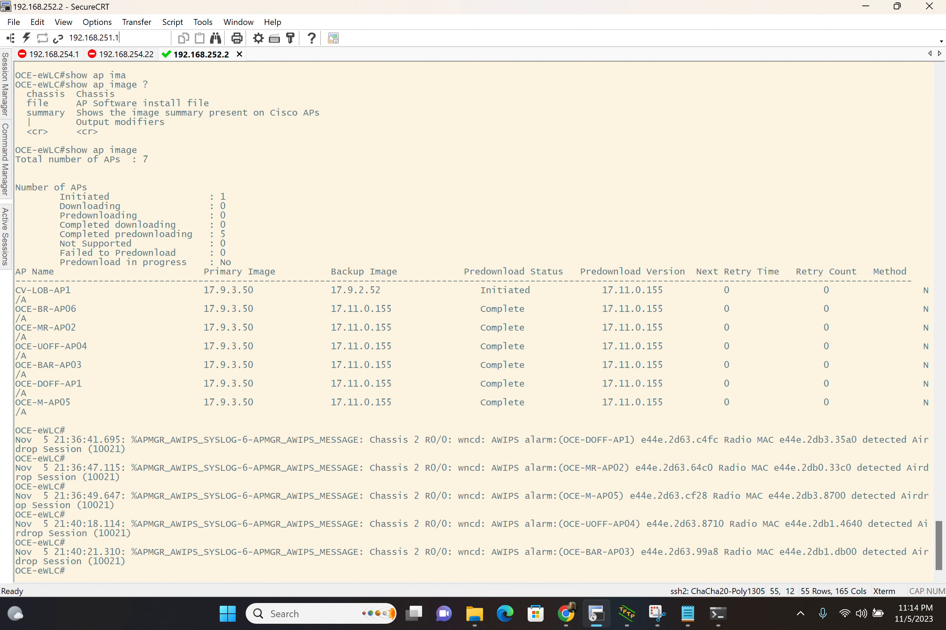
key("Return")
type("admin")
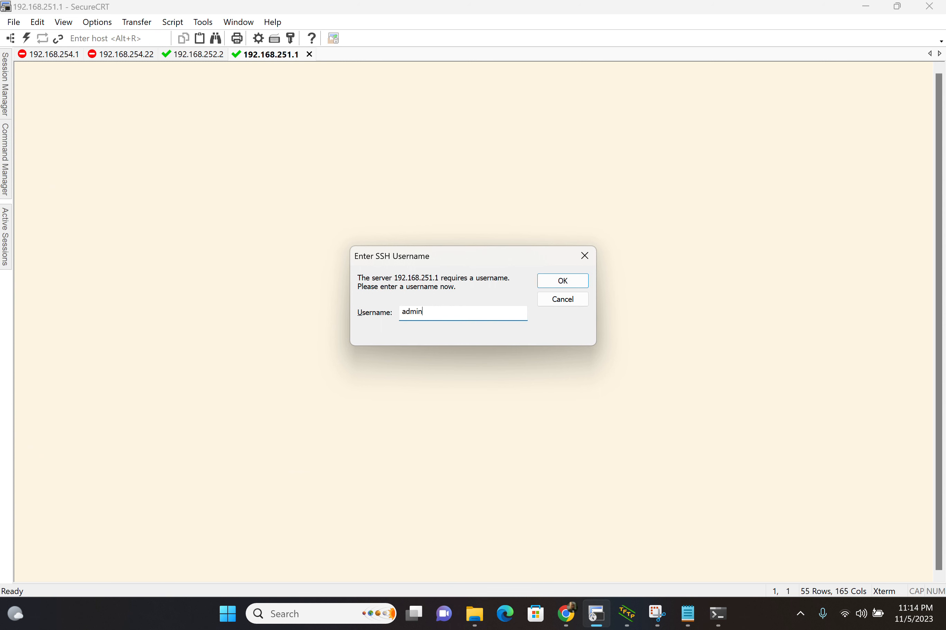
key("Return")
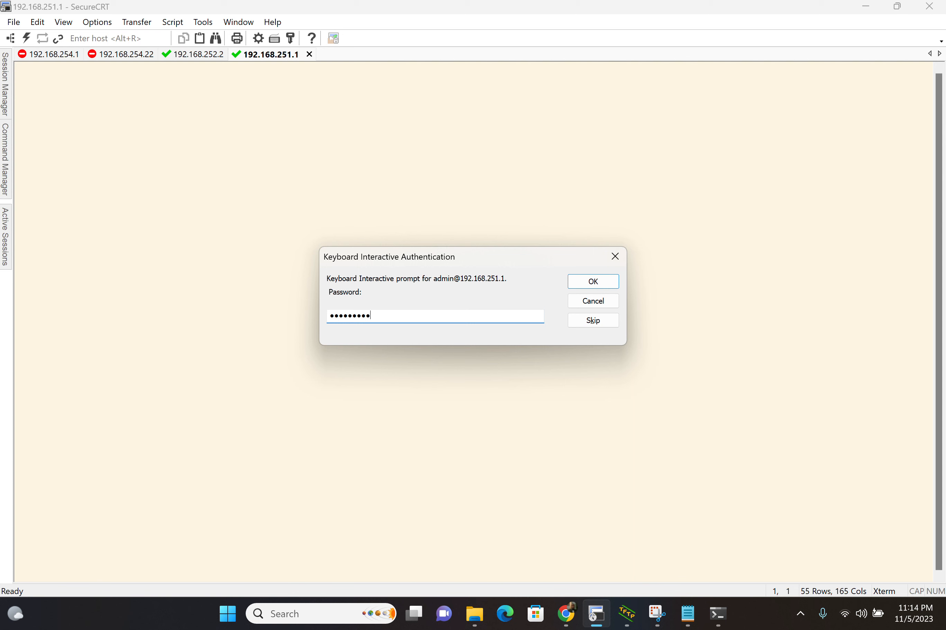
key("Return")
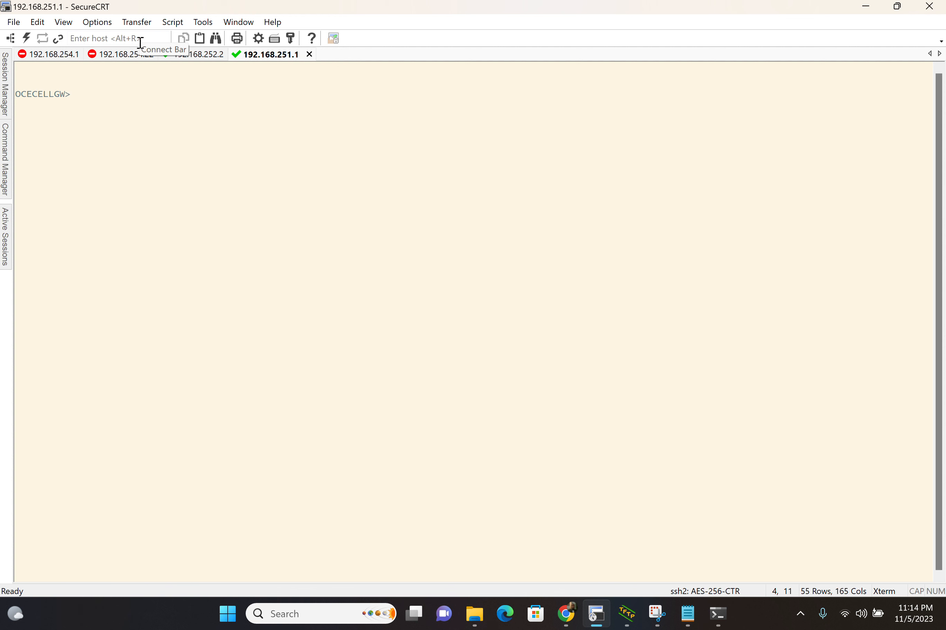
Step: Run sh int desc and show int ce0 on the cellular gateway, and highlight the reliability and txload/rxload line
type("sh int desc")
key("Return")
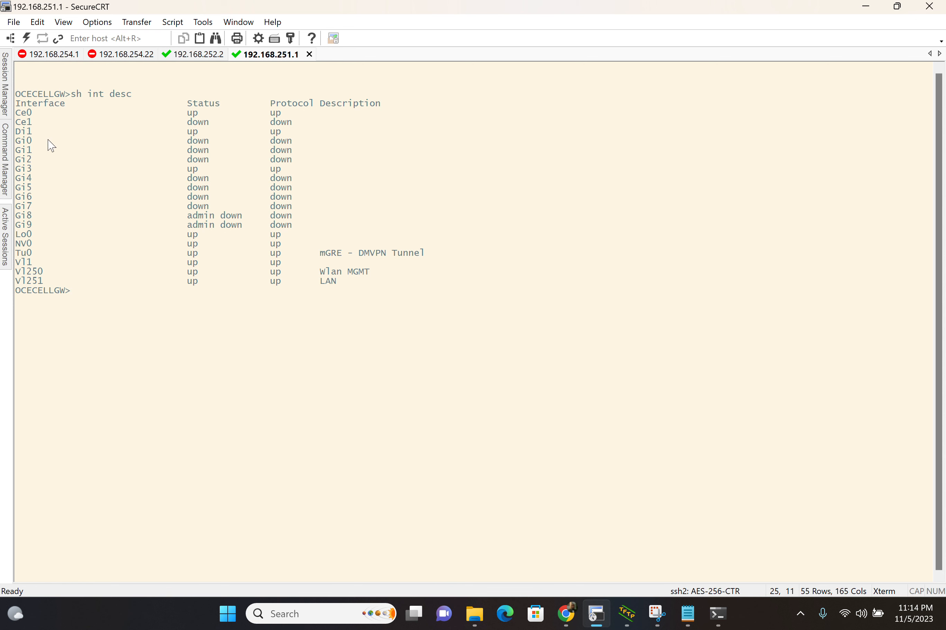
type("show int ce0")
key("Return")
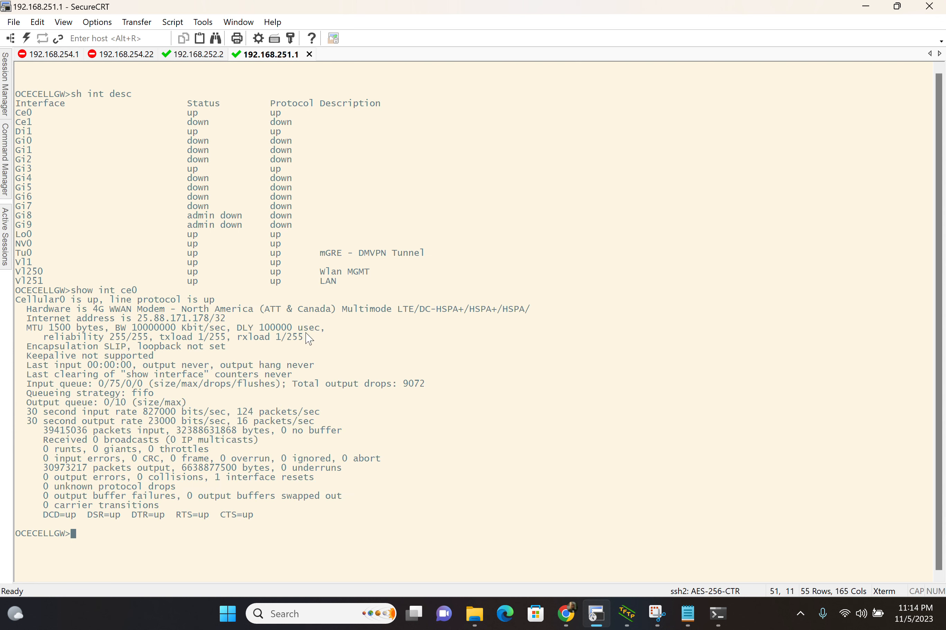
triple_click(170, 336)
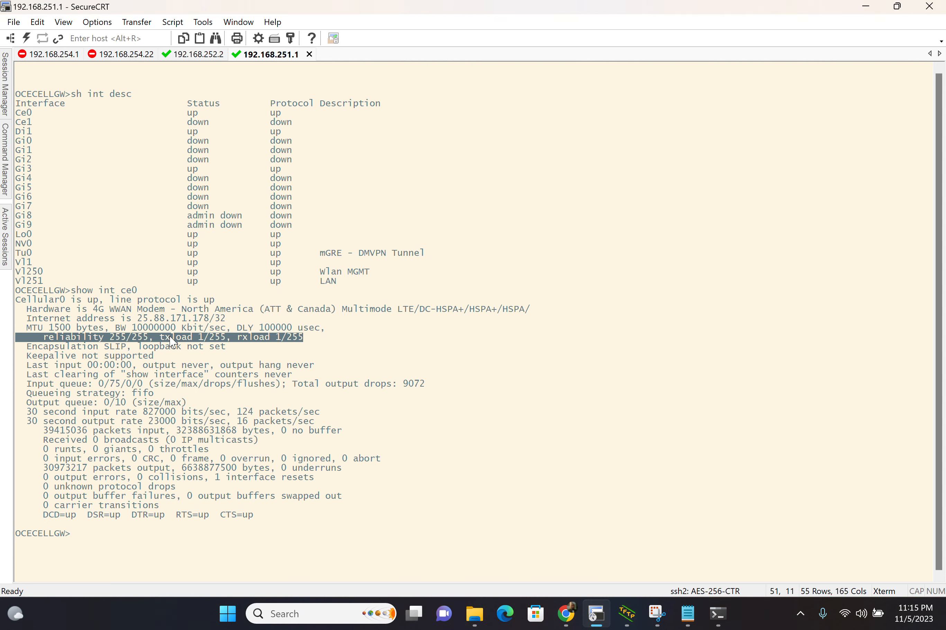
Step: Open an SSH session to 192.168.251.2 and log in as admin with the account password
left_click(141, 41)
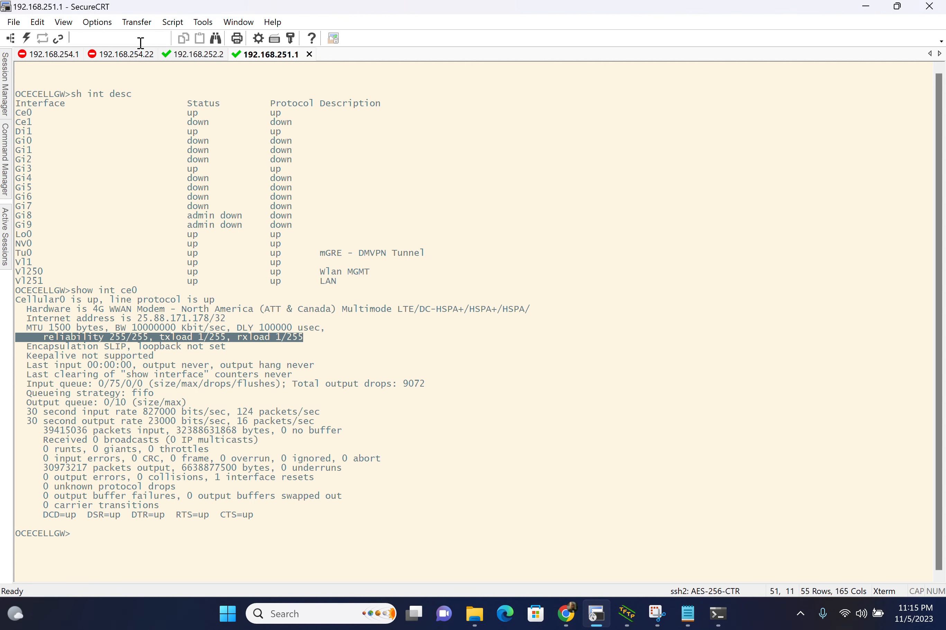
type("192.168.251.2")
key("Return")
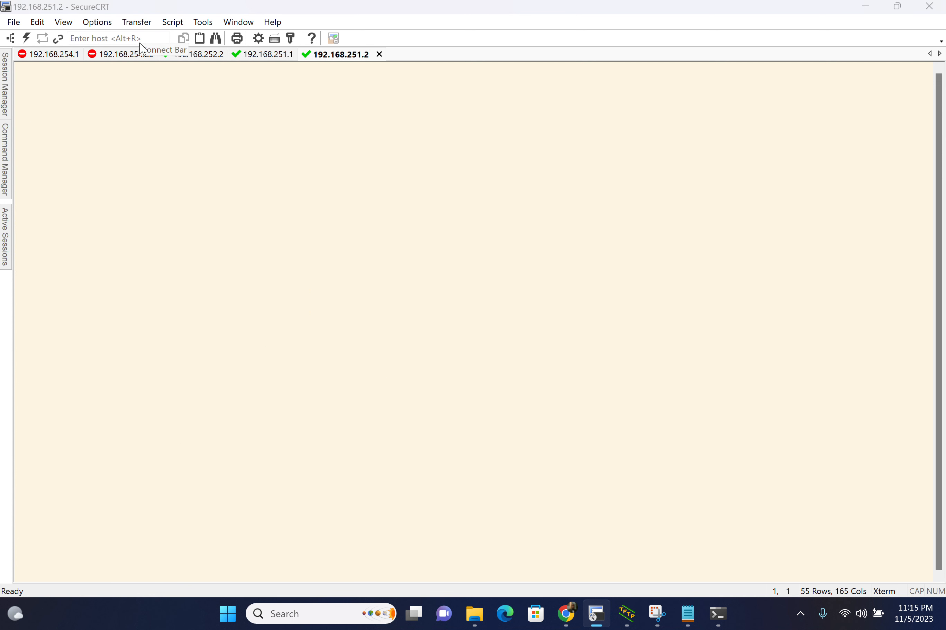
type("admin")
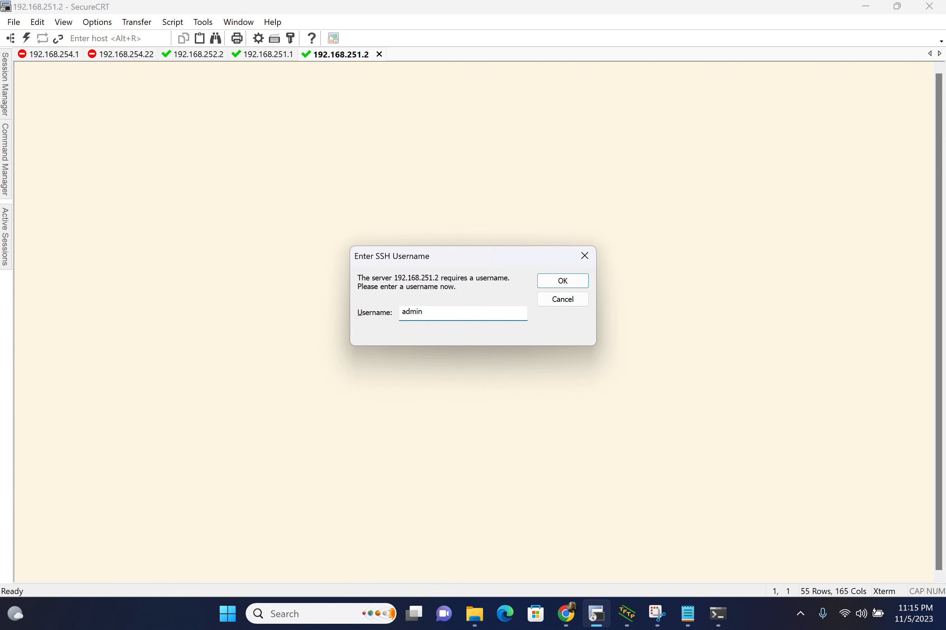
key("Return")
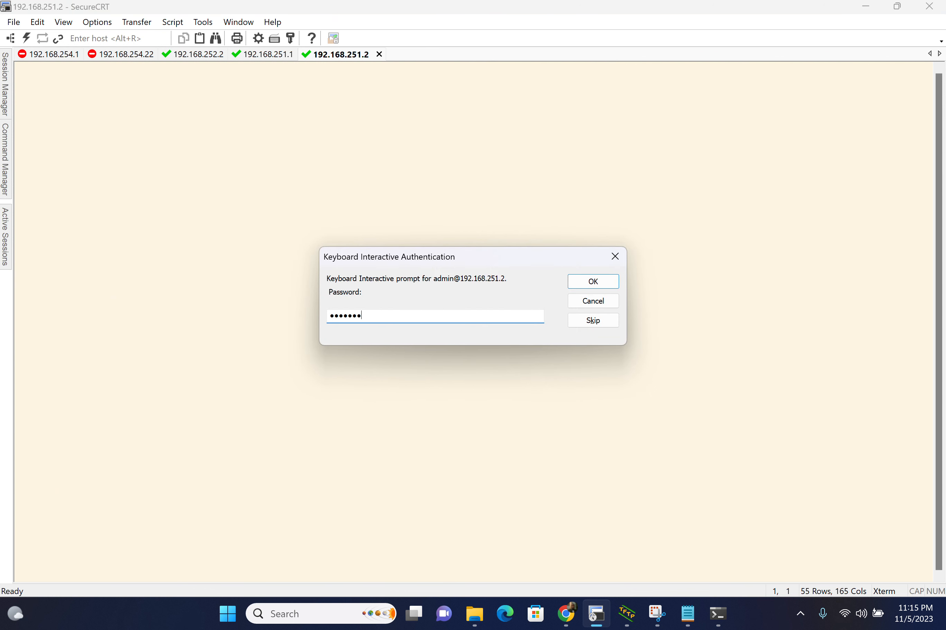
key("Return")
Step: Run sh cdp neigh and sh int g0/1 on the switch, and highlight the port's txload and rxload values
type("s")
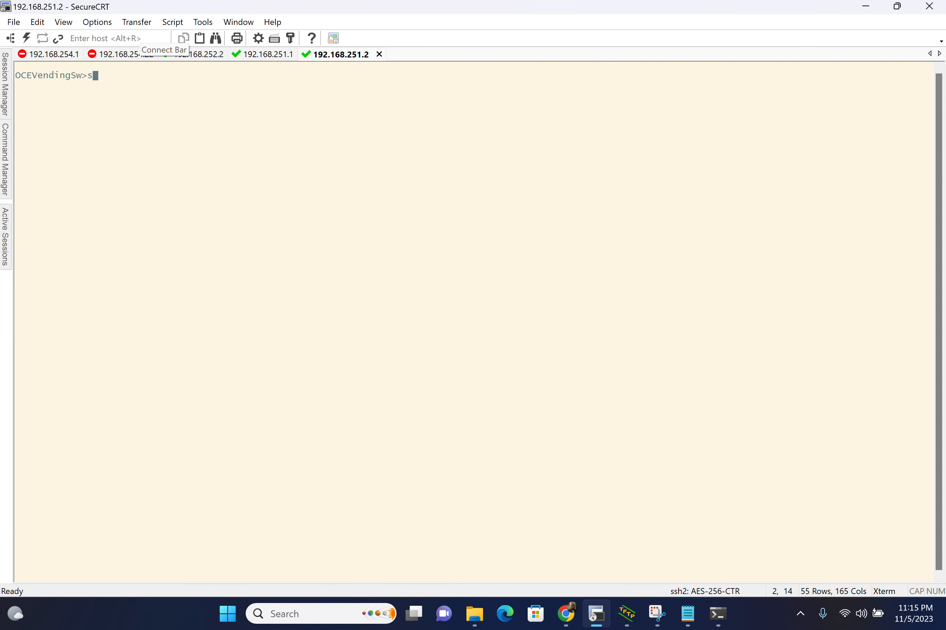
type("h cdp neigh")
key("Return")
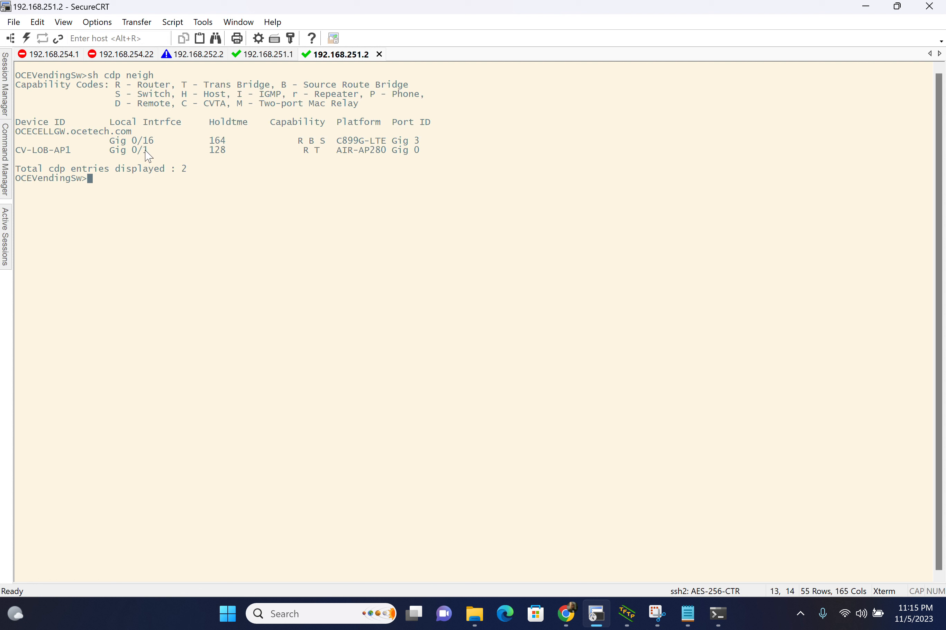
type("sh int g0/1")
key("Return")
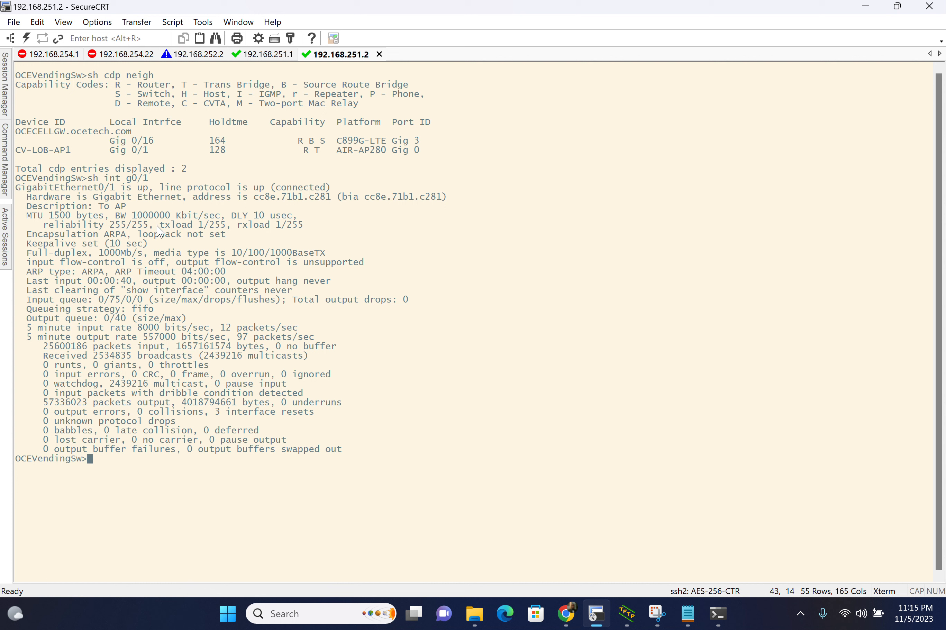
left_click_drag(155, 231, 309, 229)
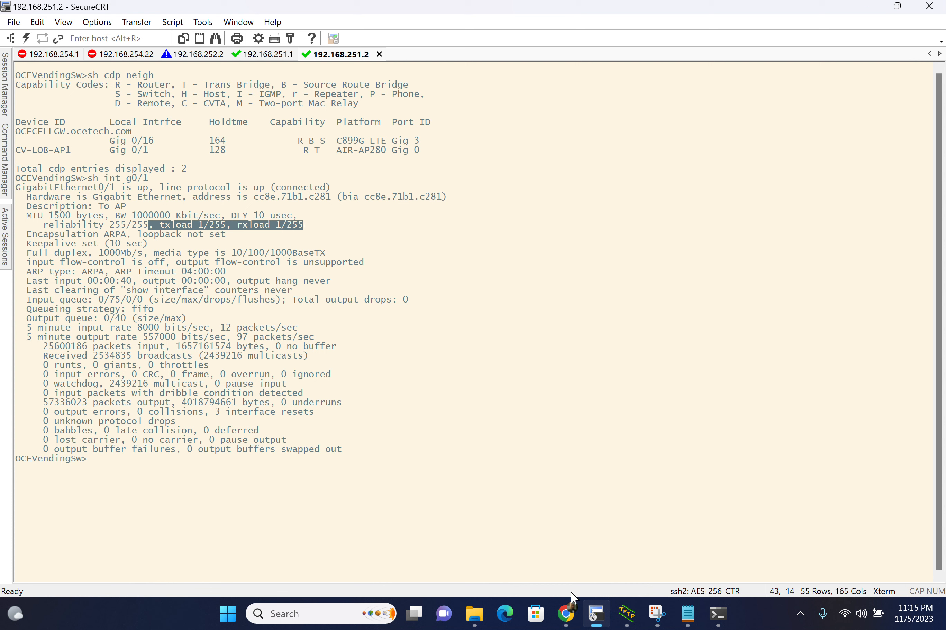
Step: Switch to the Software Management page in Chrome and review the upgrade status, predownload counts and per-AP table
left_click(562, 614)
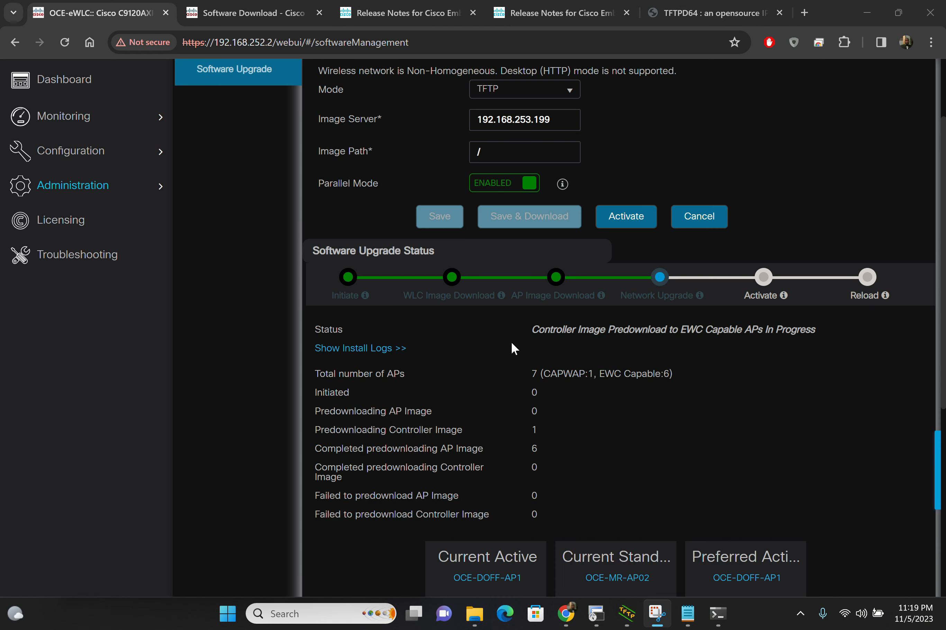
scroll(513, 347, "down", 1)
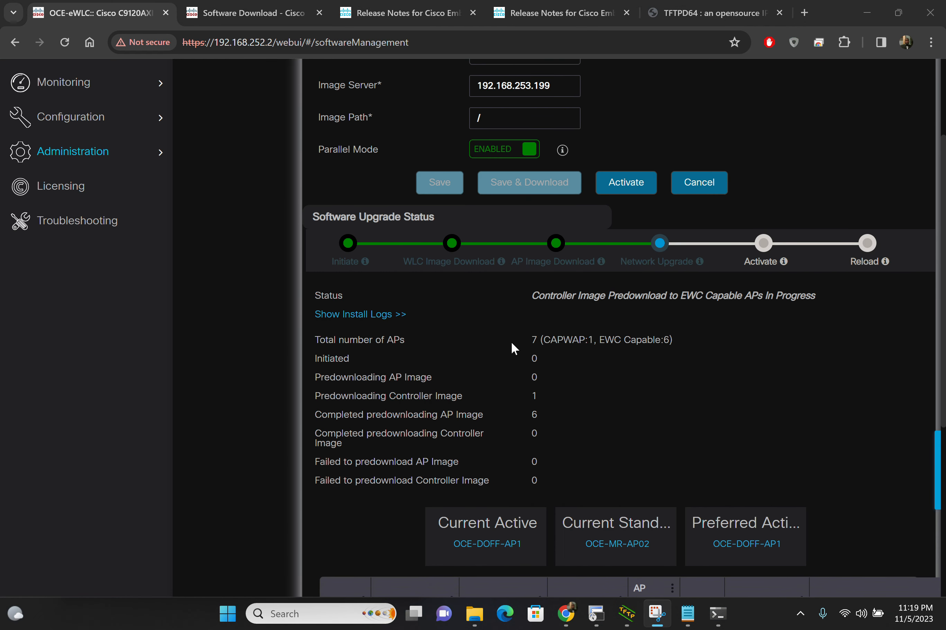
scroll(511, 341, "down", 5)
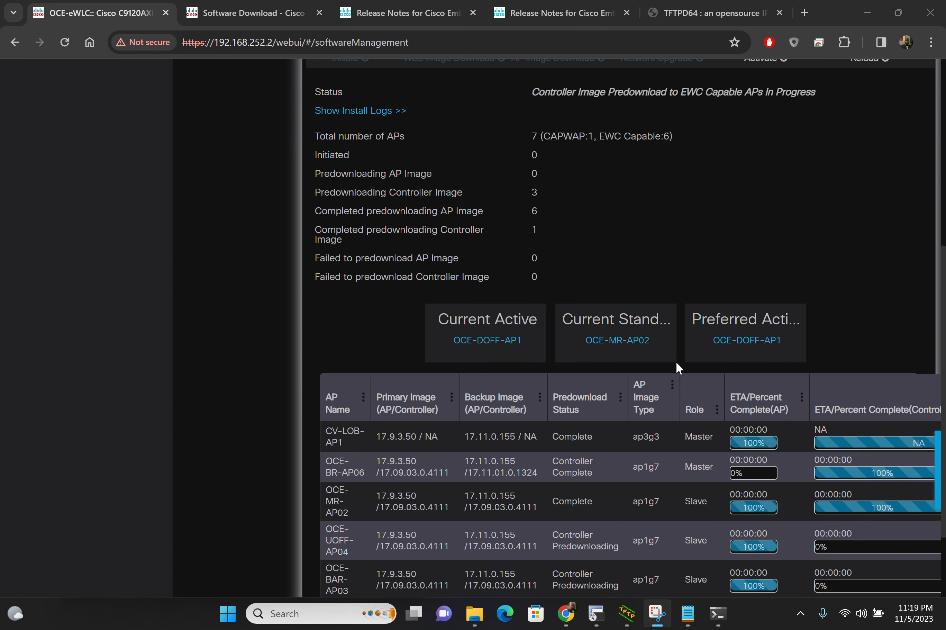
scroll(658, 208, "up", 4)
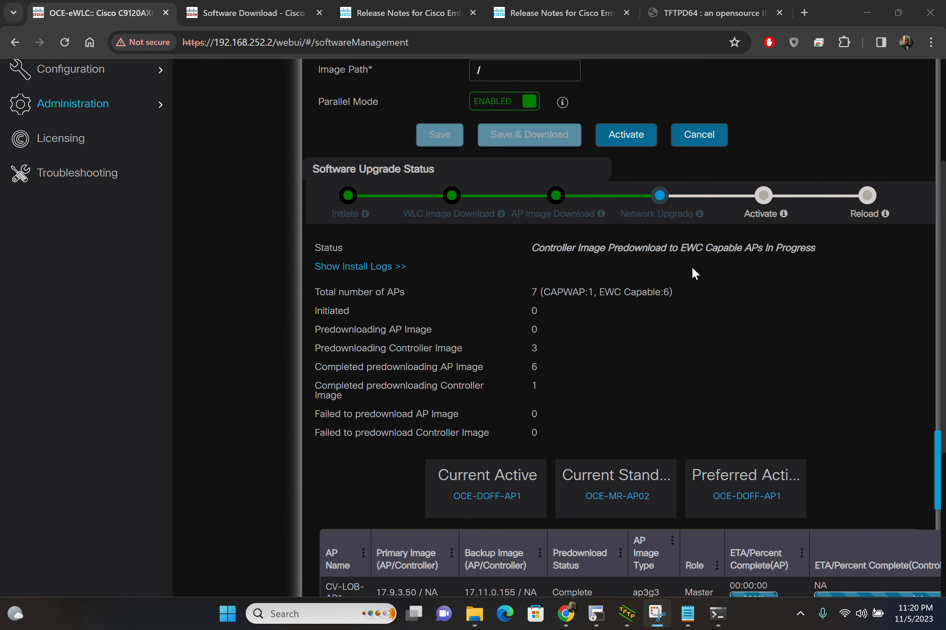
scroll(692, 269, "down", 5)
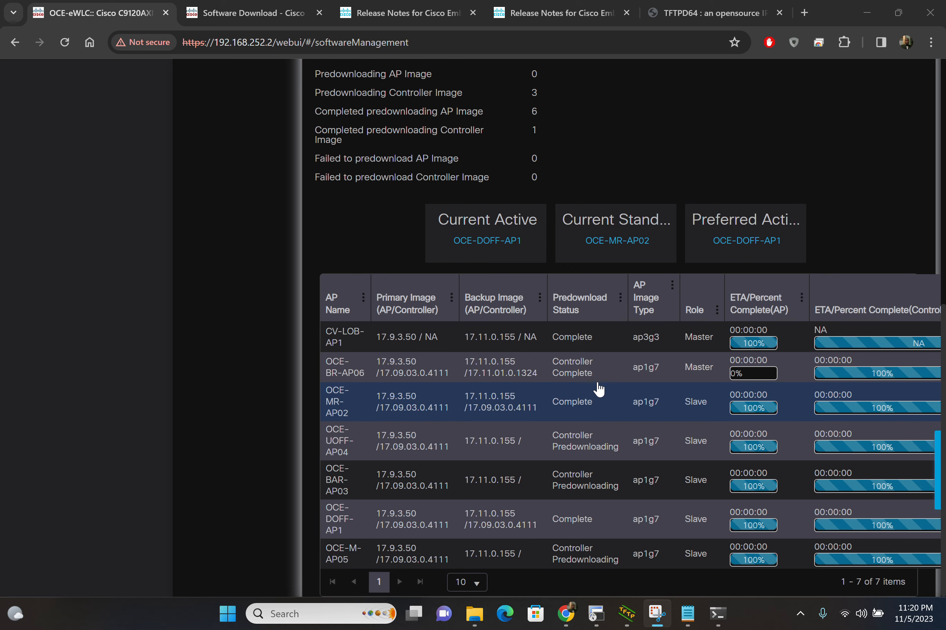
scroll(598, 388, "up", 7)
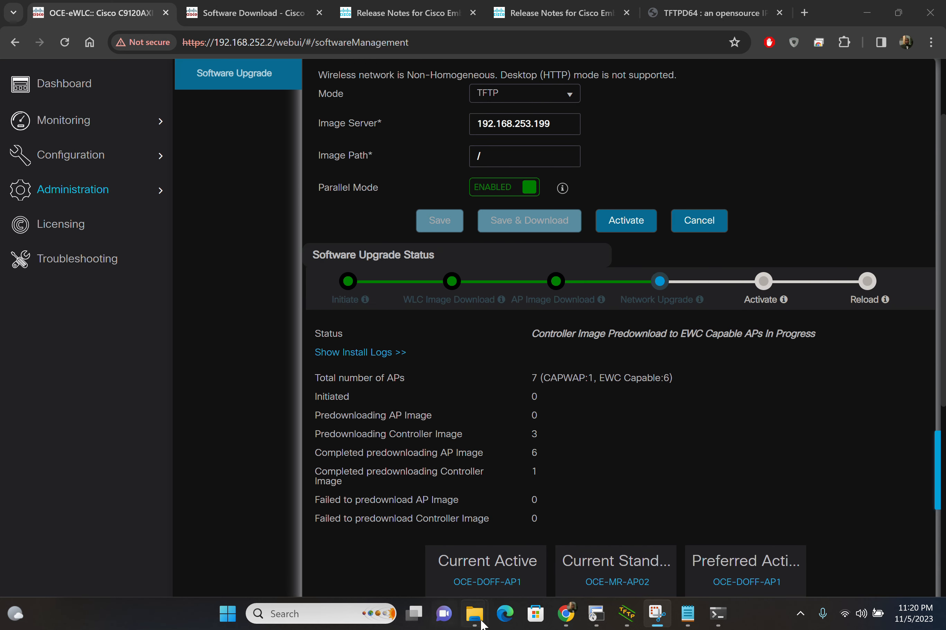
Step: Switch to the 192.168.252.2 session in SecureCRT, rerun show ap image, and highlight the predownload status of OCE-UOFF-AP04
left_click(598, 613)
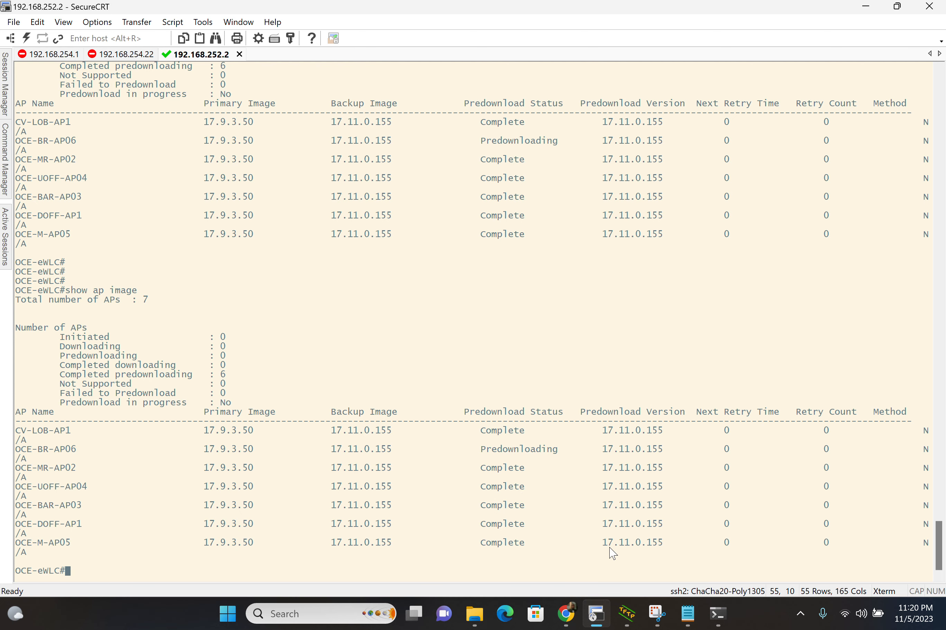
key("Return")
key("Return")
key("Return")
key("Return")
key("Return")
key("Return")
key("Return")
key("Return")
key("Return")
key("Return")
key("Return")
key("Return")
key("Up")
key("Return")
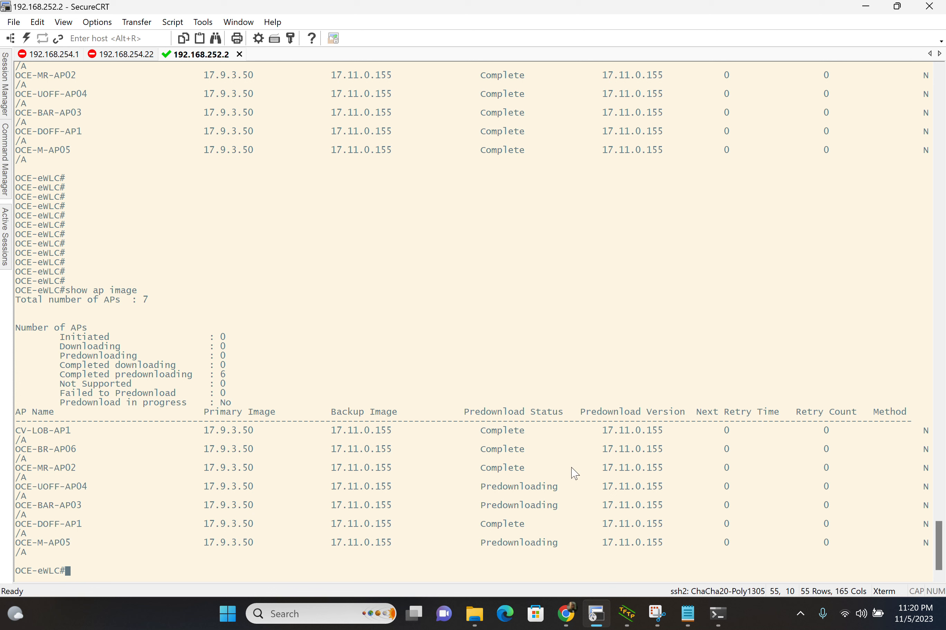
double_click(535, 491)
left_click(523, 340)
Step: Switch to Chrome, check the per-AP predownload table, and read the descriptions of the Network Upgrade and Activate stages
left_click(562, 622)
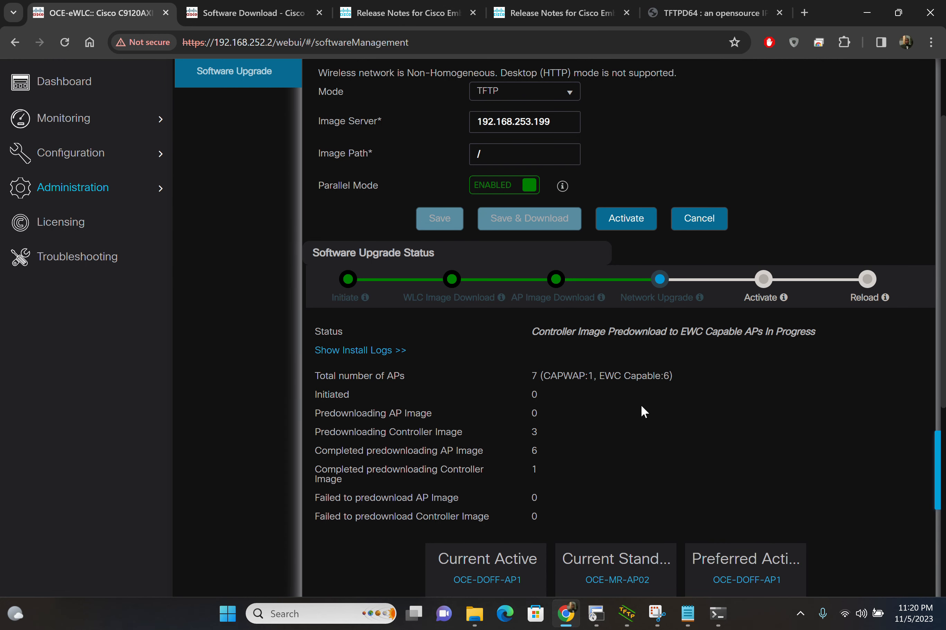
scroll(641, 403, "down", 3)
scroll(641, 403, "down", 4)
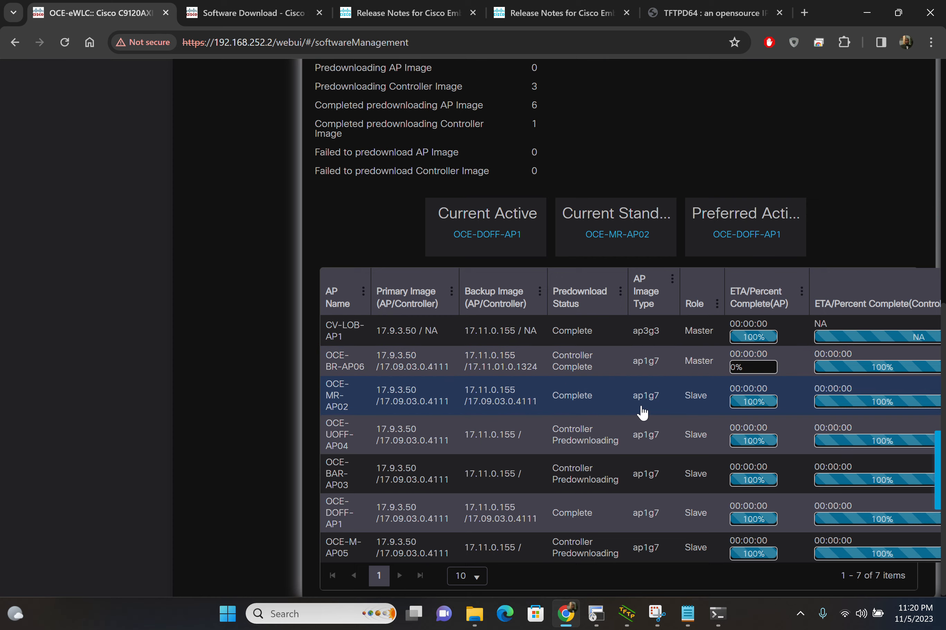
scroll(642, 412, "up", 7)
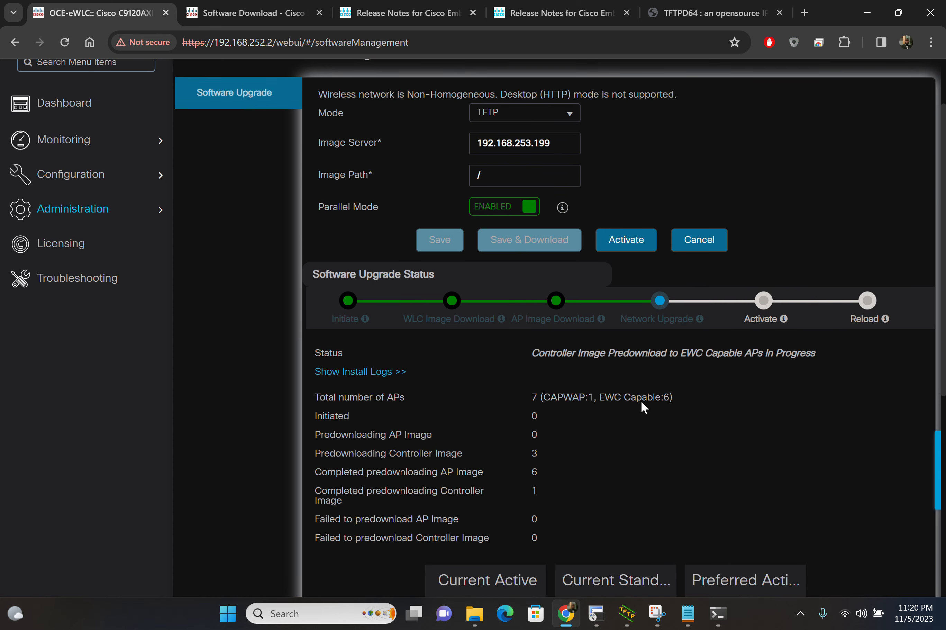
mouse_move(702, 323)
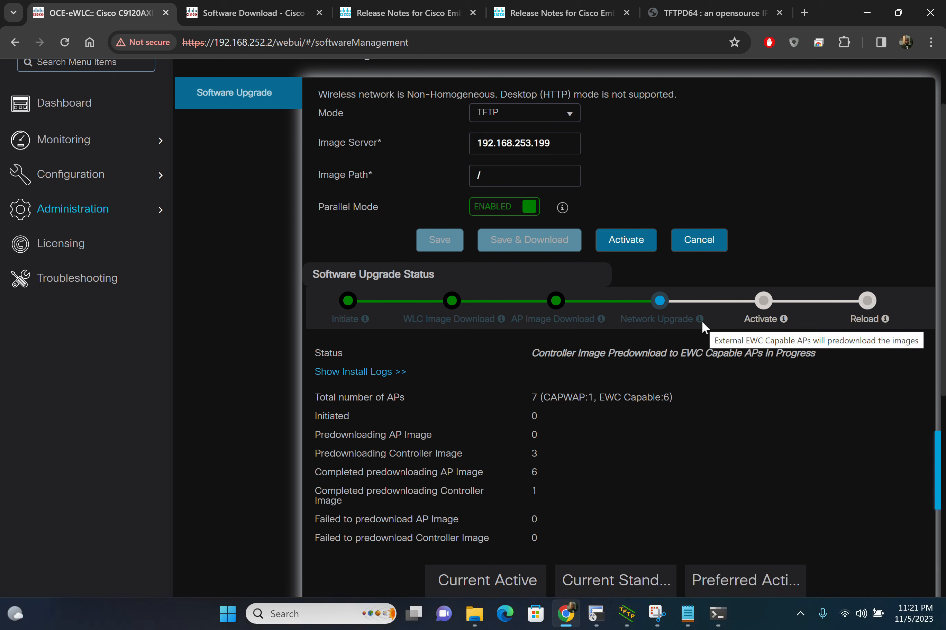
mouse_move(782, 321)
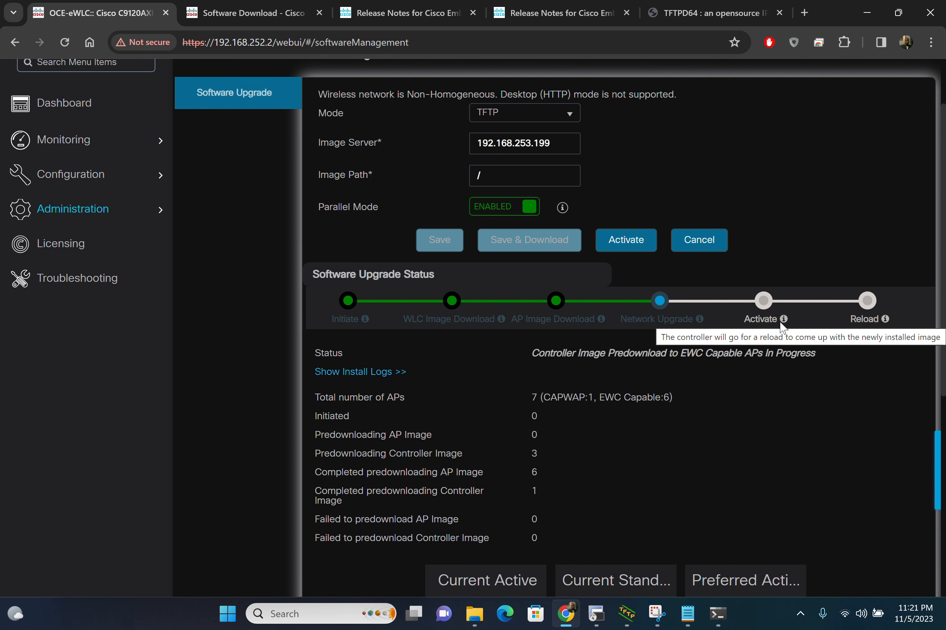
scroll(709, 448, "down", 7)
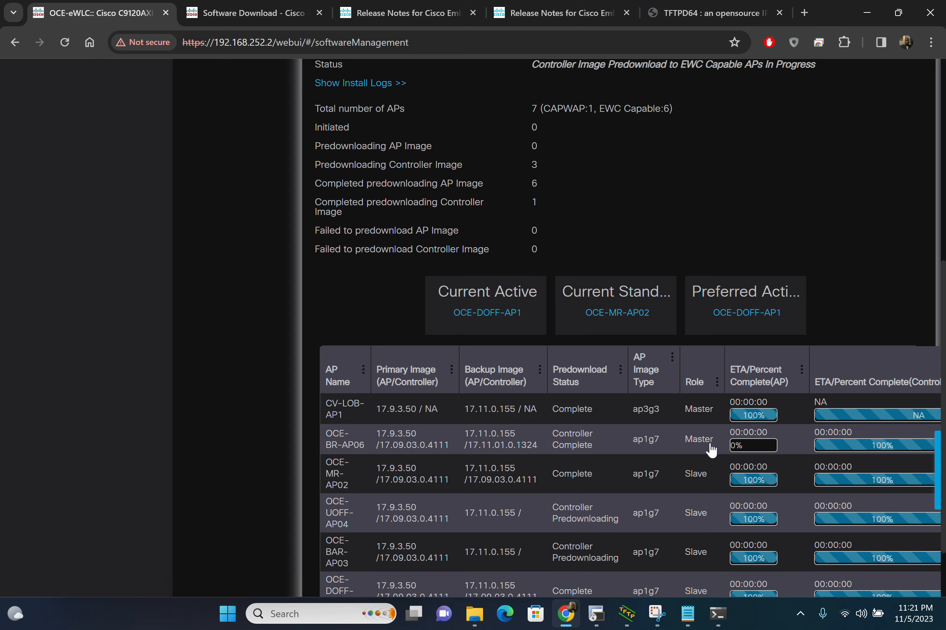
scroll(711, 449, "up", 8)
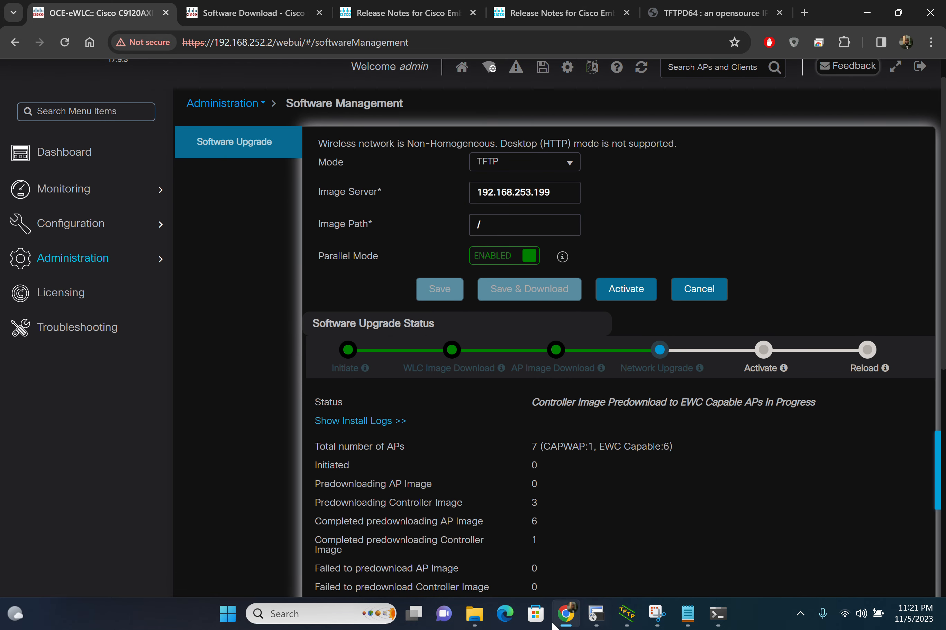
Step: Switch back to SecureCRT and rerun show ap image repeatedly to track each AP's predownload status
left_click(597, 614)
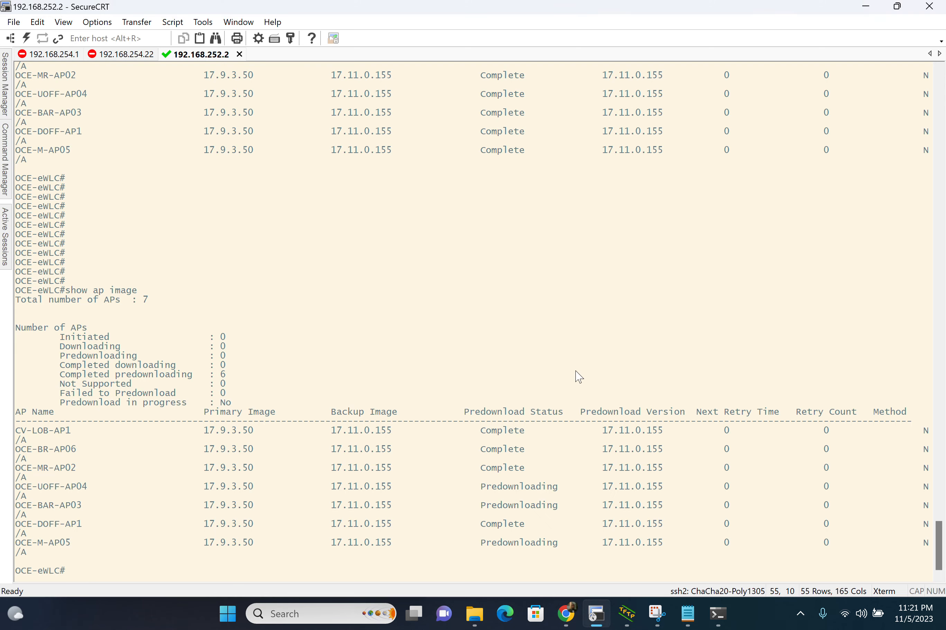
key("Return")
key("Up")
key("Return")
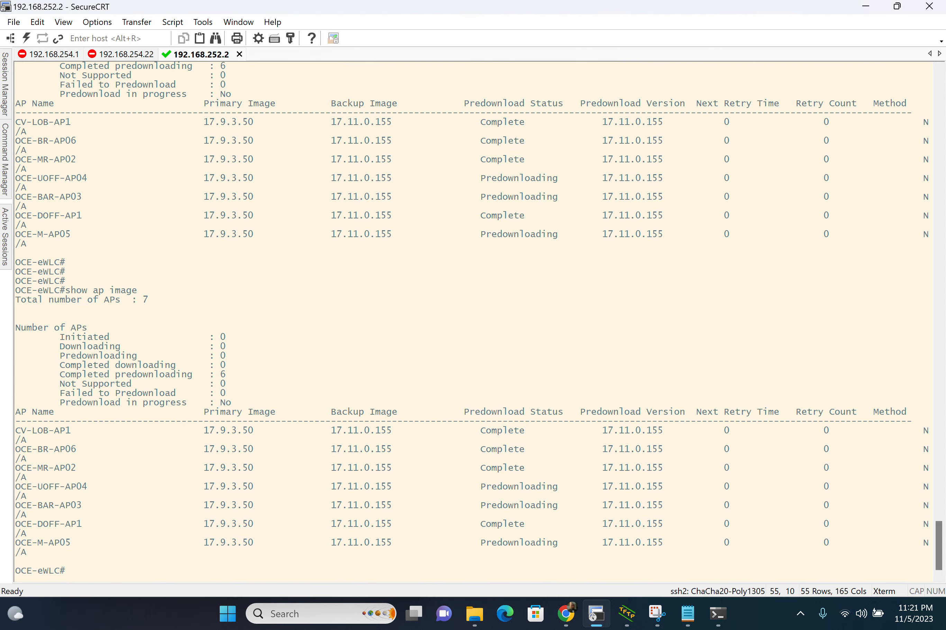
key("Return")
key("Return")
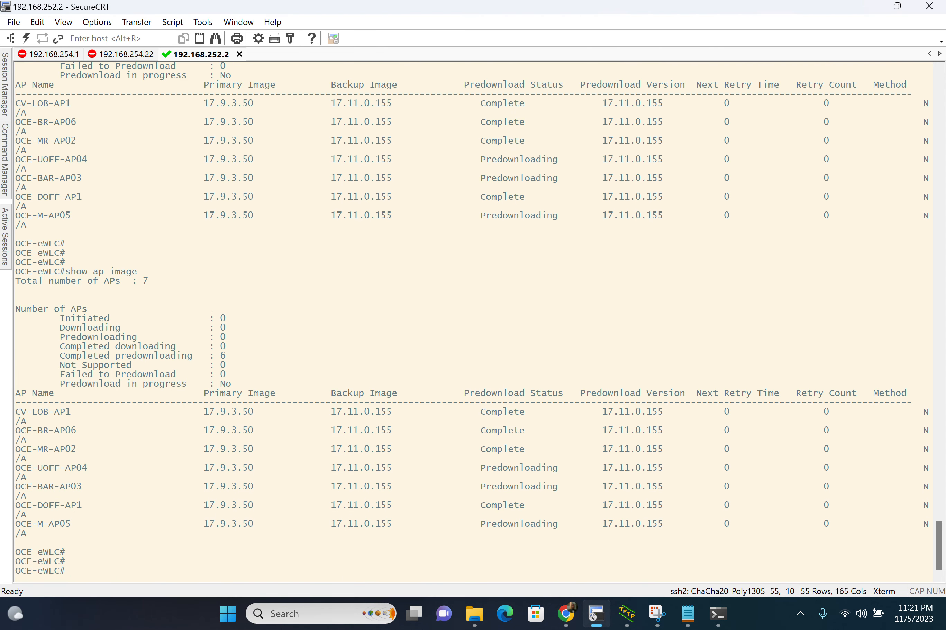
key("Return")
key("Return")
key("Up")
key("Return")
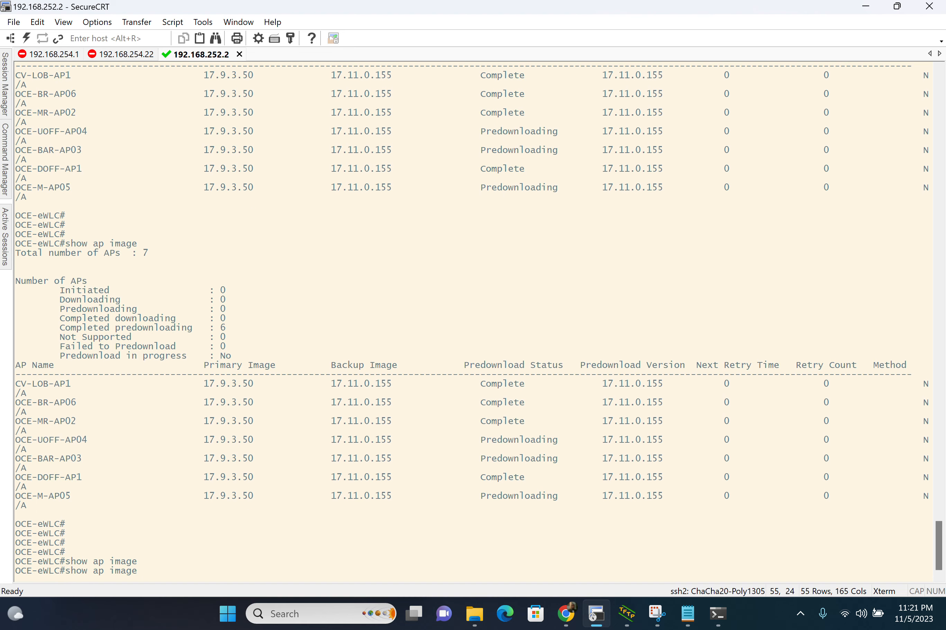
key("Return")
key("Return")
key("Return")
key("Return")
key("Return")
key("Return")
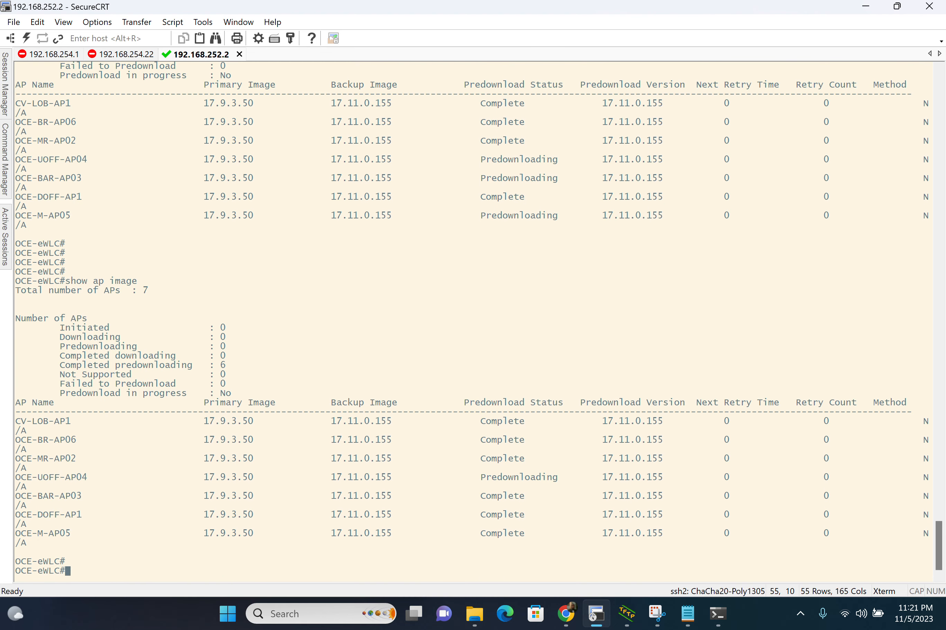
Step: Rerun show ap image to check whether every access point has completed its predownload
key("Return")
key("Up")
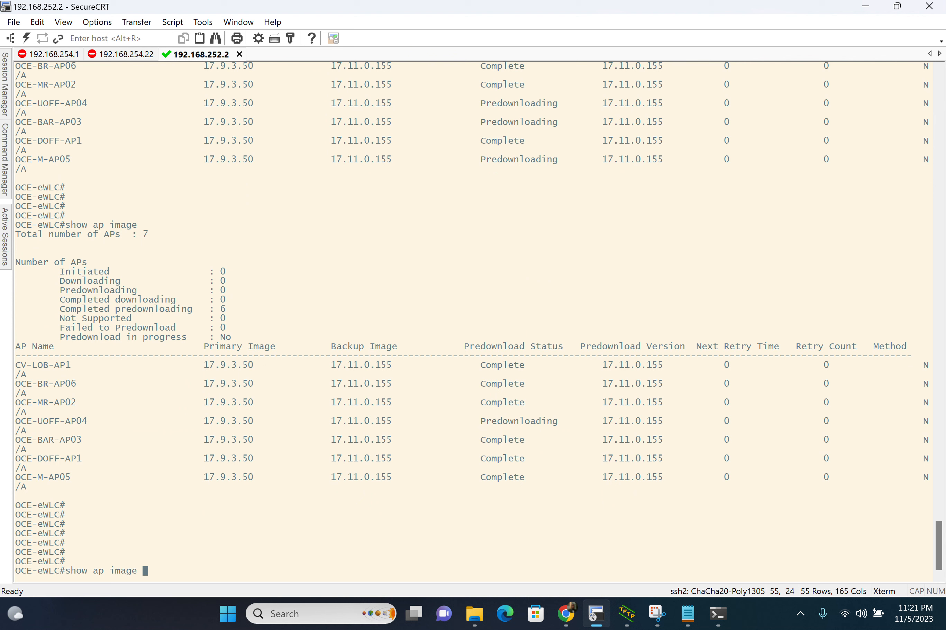
key("Return")
key("Return")
key("Return")
key("Return")
key("Return")
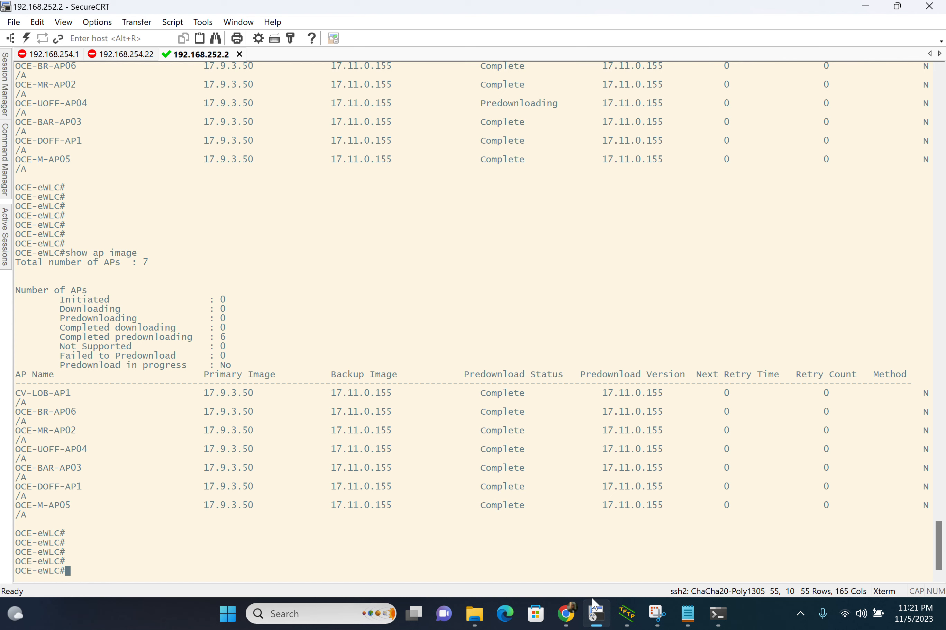
Step: Switch to Chrome, check the software upgrade status, and open the controller Dashboard to review network and access point health
left_click(566, 614)
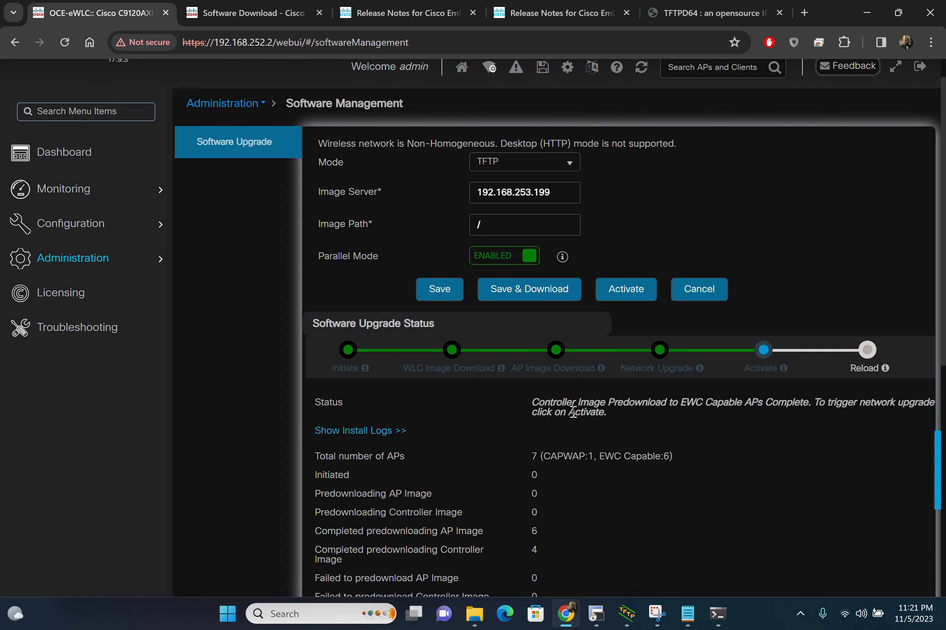
scroll(573, 412, "down", 1)
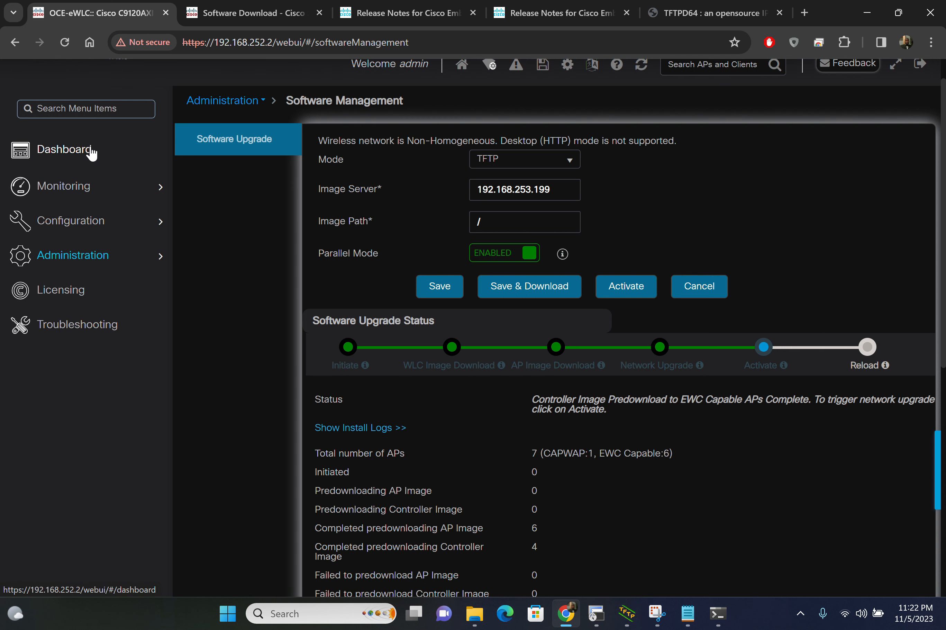
left_click(92, 153)
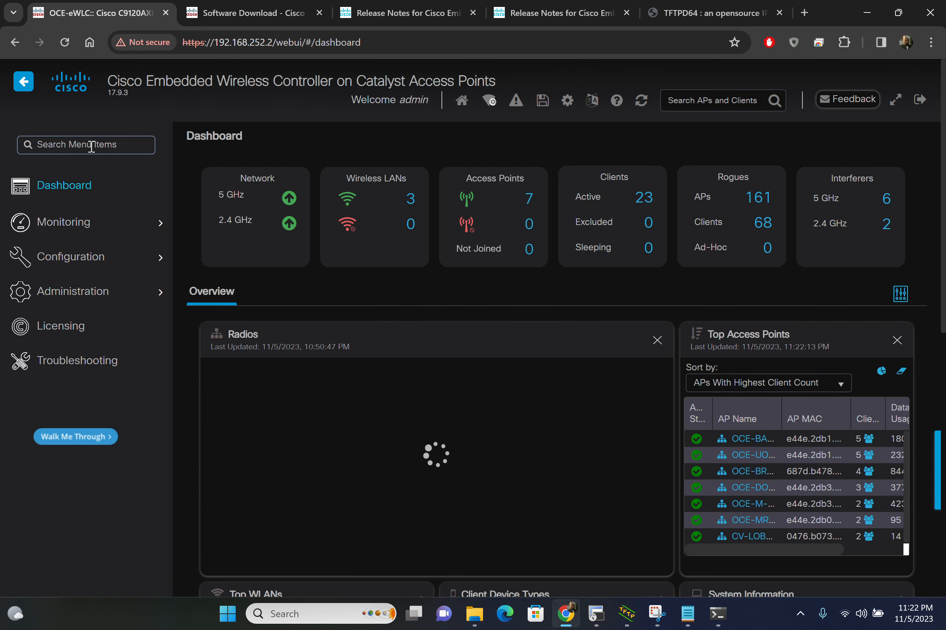
Step: Reopen the Software Management page and review the predownload counts and the per-AP image table
mouse_move(87, 292)
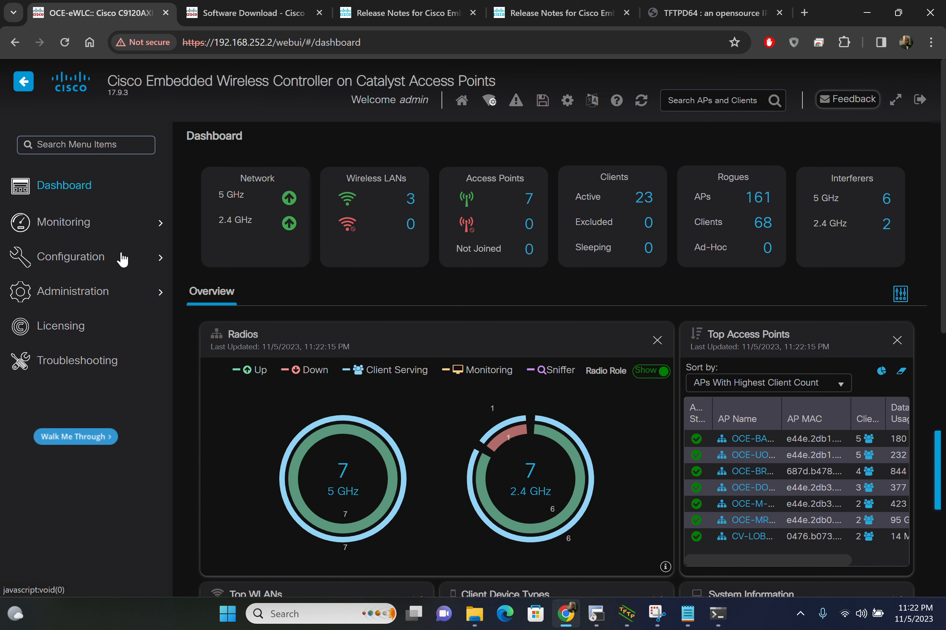
mouse_move(122, 258)
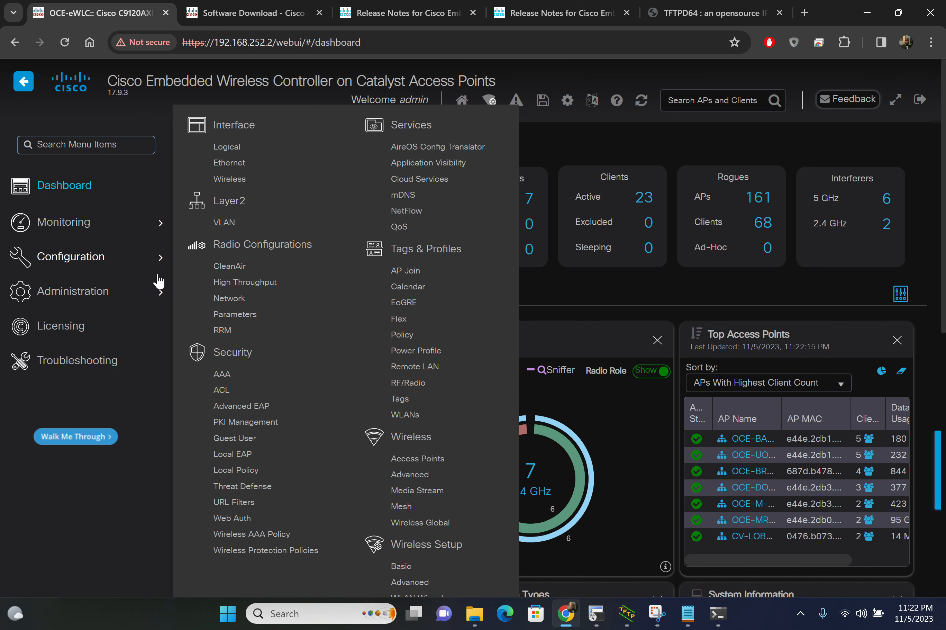
mouse_move(162, 285)
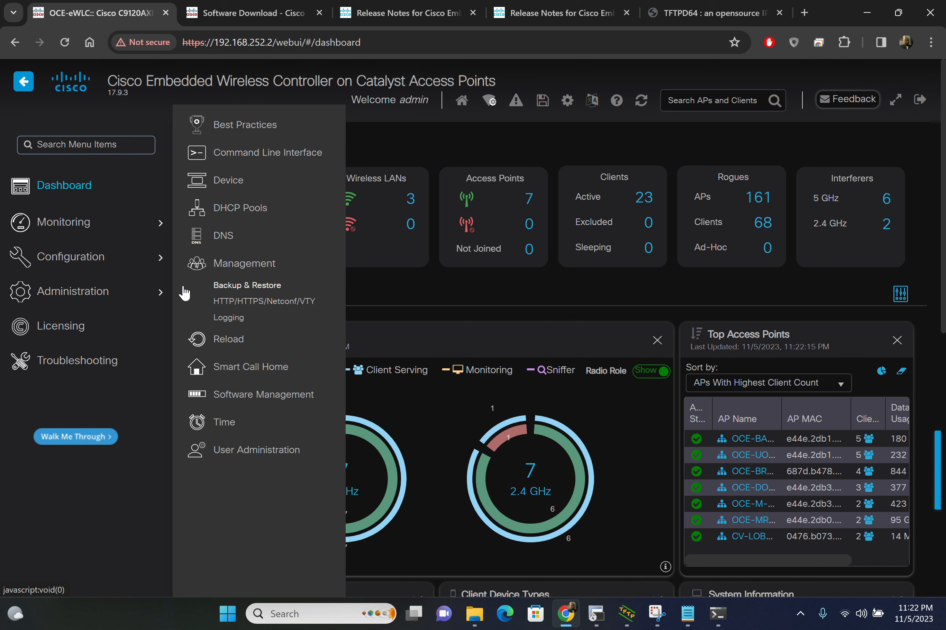
left_click(265, 394)
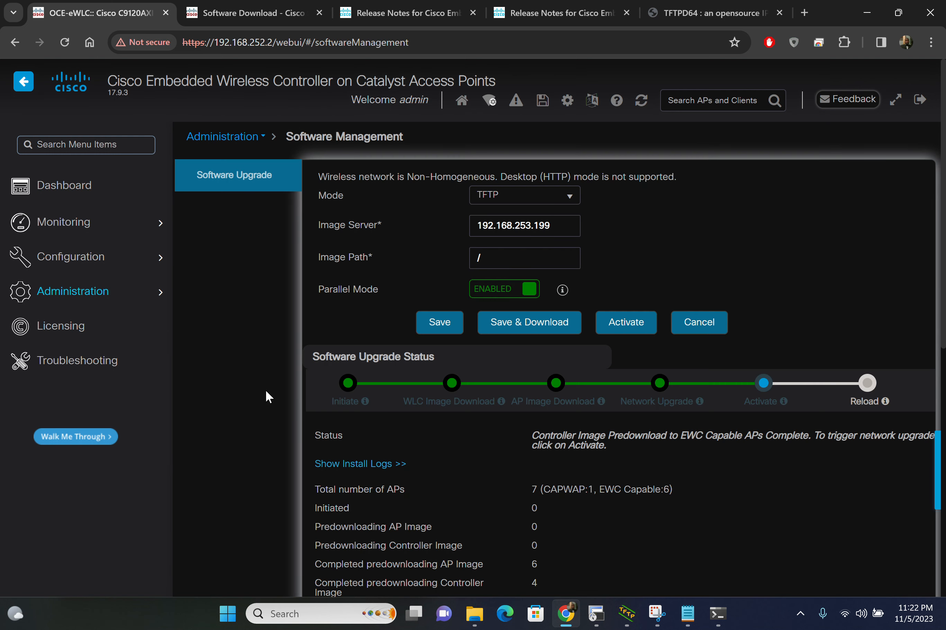
scroll(562, 462, "down", 8)
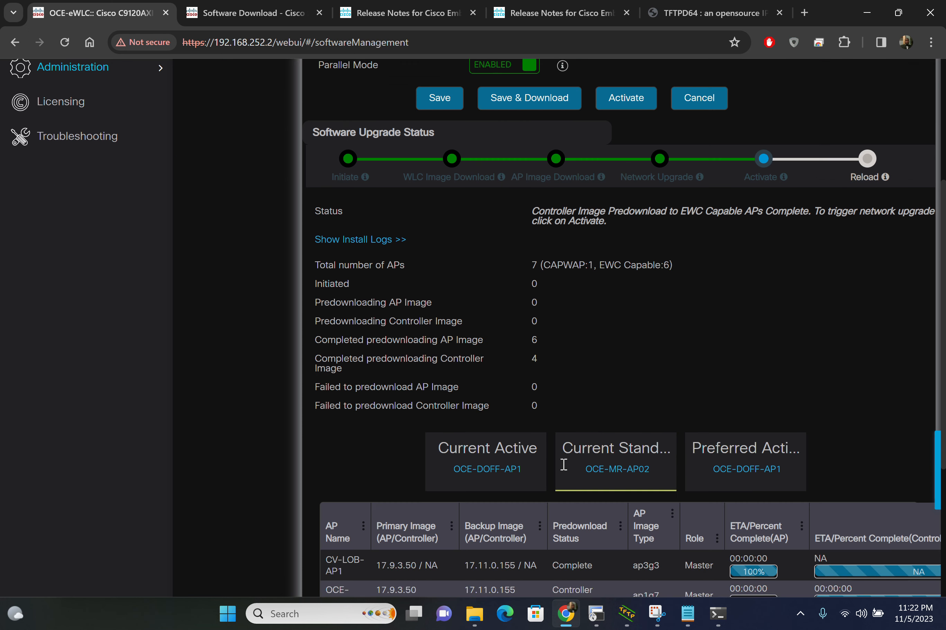
scroll(563, 464, "down", 1)
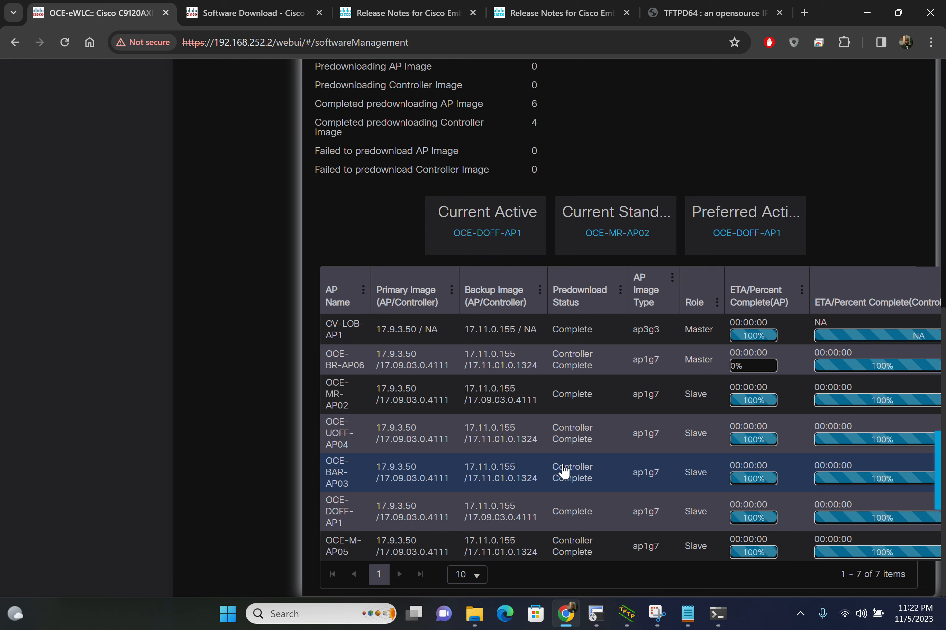
Step: Activate the downloaded controller image and agree to the controller reload
scroll(564, 471, "up", 1)
scroll(564, 471, "up", 6)
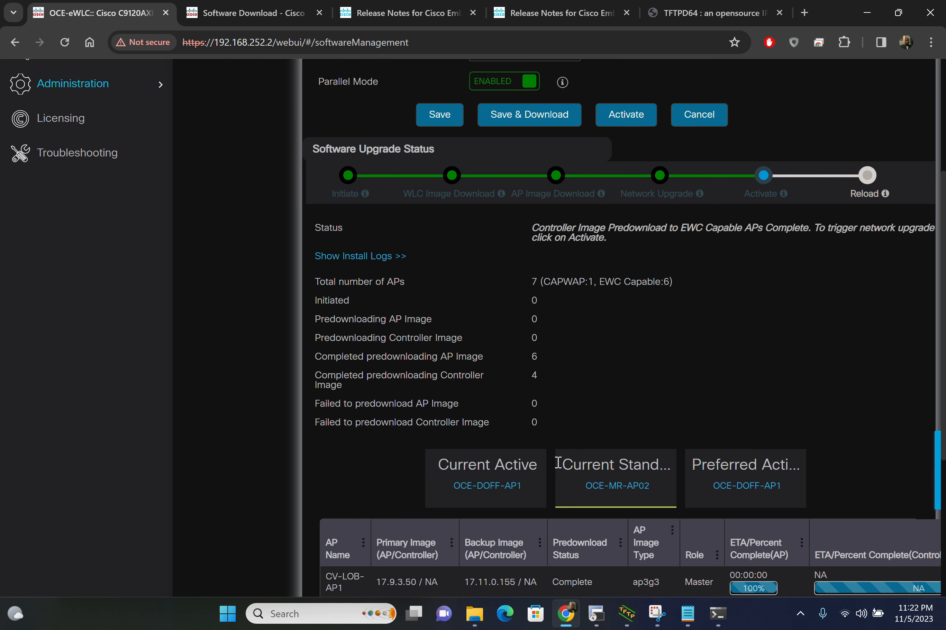
scroll(328, 266, "up", 3)
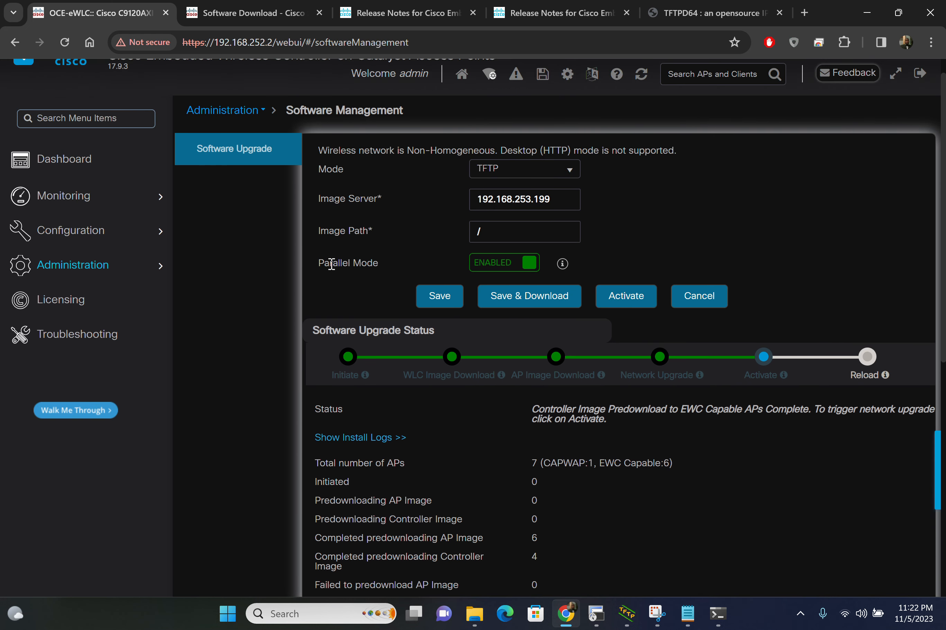
left_click(639, 310)
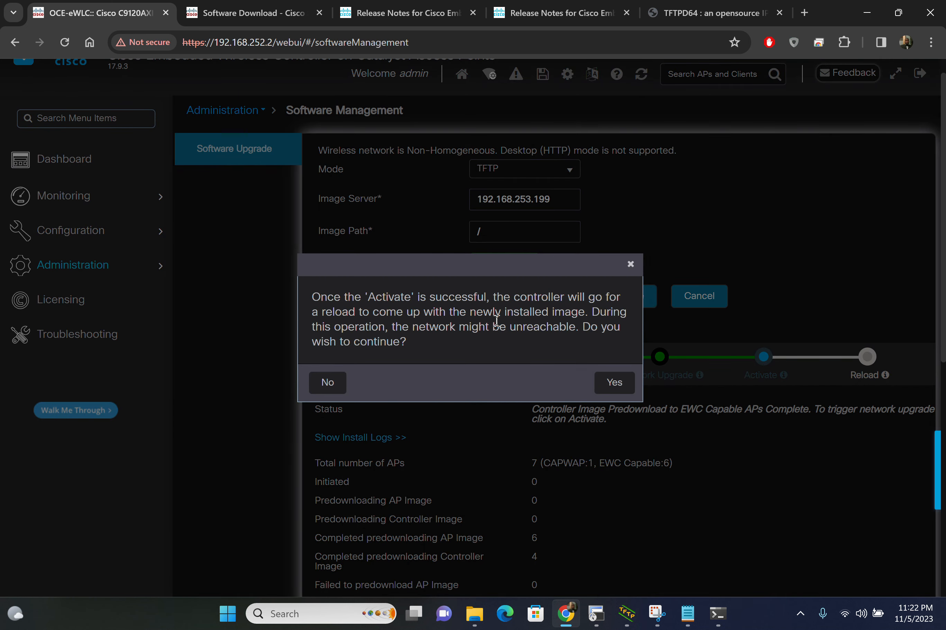
left_click(611, 390)
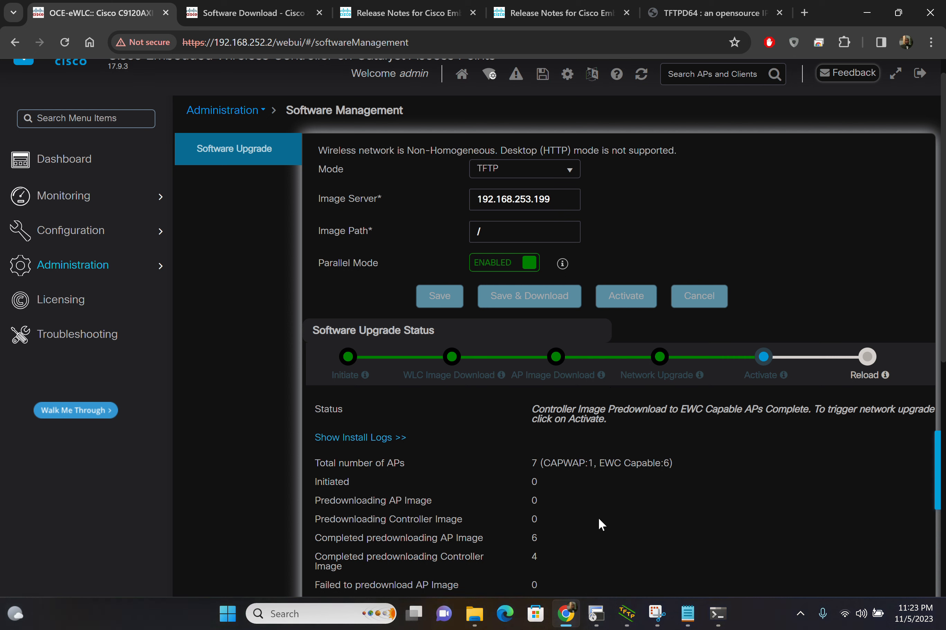
Step: Alternate between SecureCRT and Chrome to check the activation log messages, the upgrade stage and the per-AP image table
left_click(595, 619)
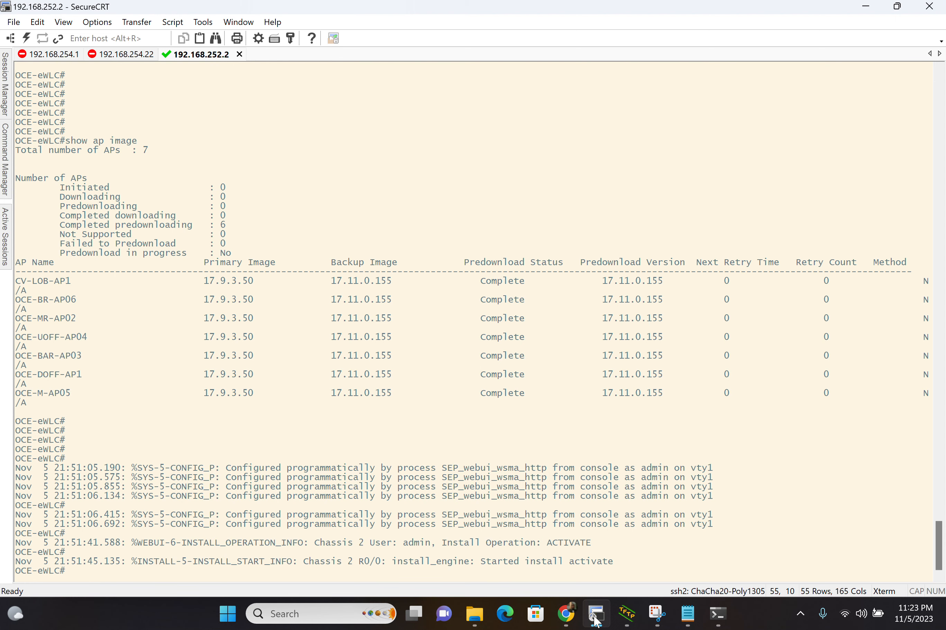
left_click(562, 618)
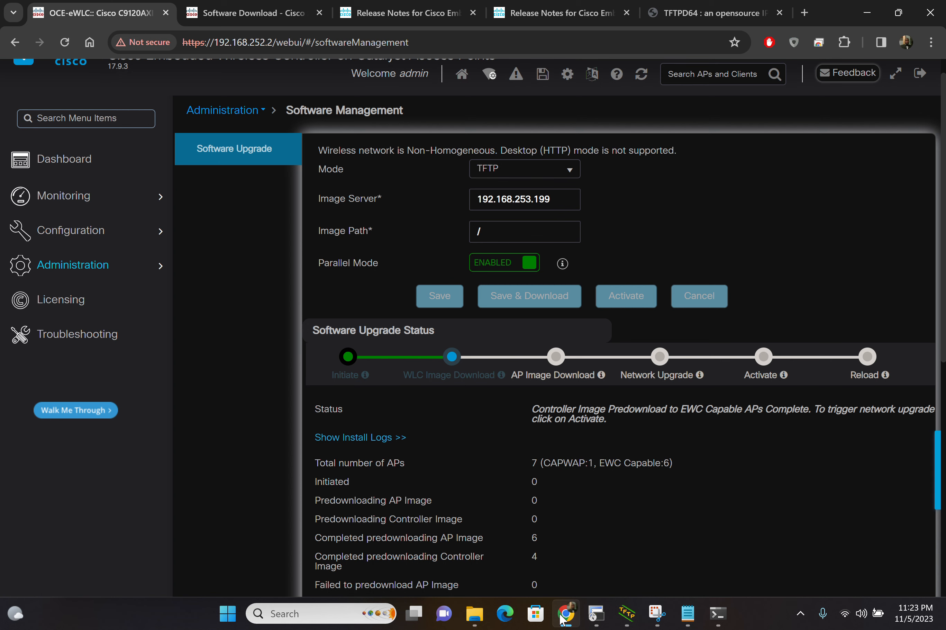
scroll(533, 474, "down", 5)
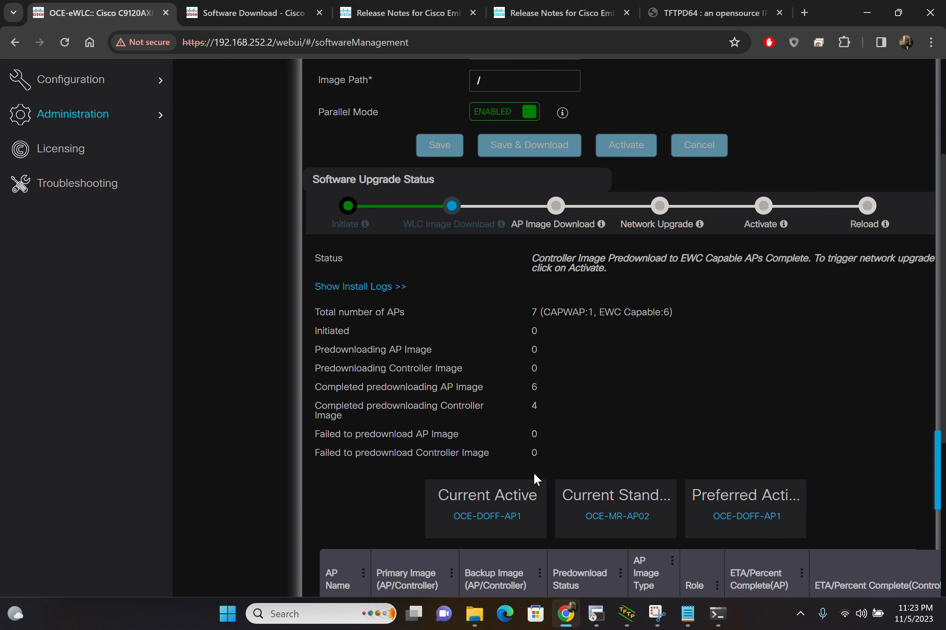
scroll(533, 474, "down", 3)
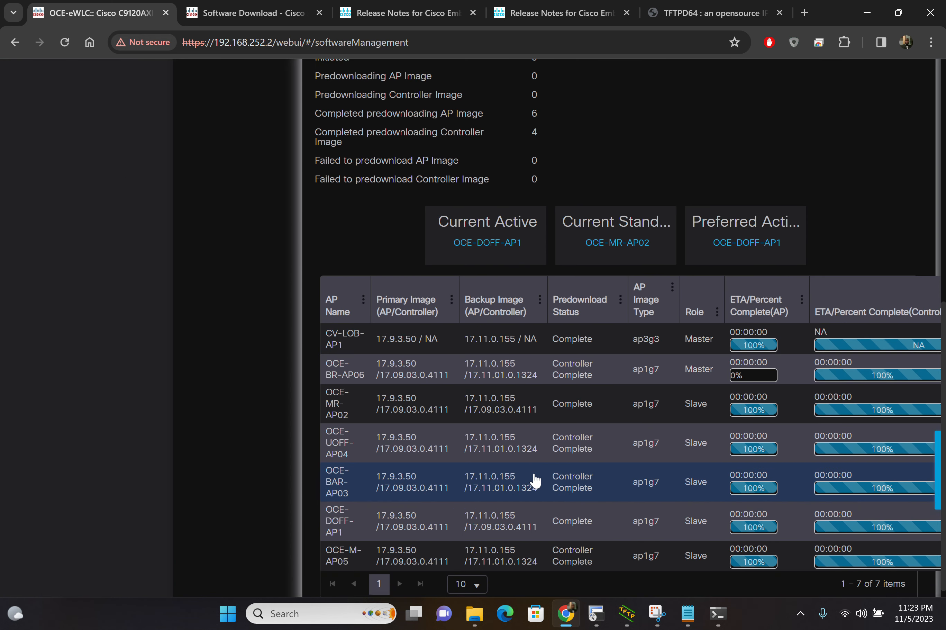
mouse_move(589, 616)
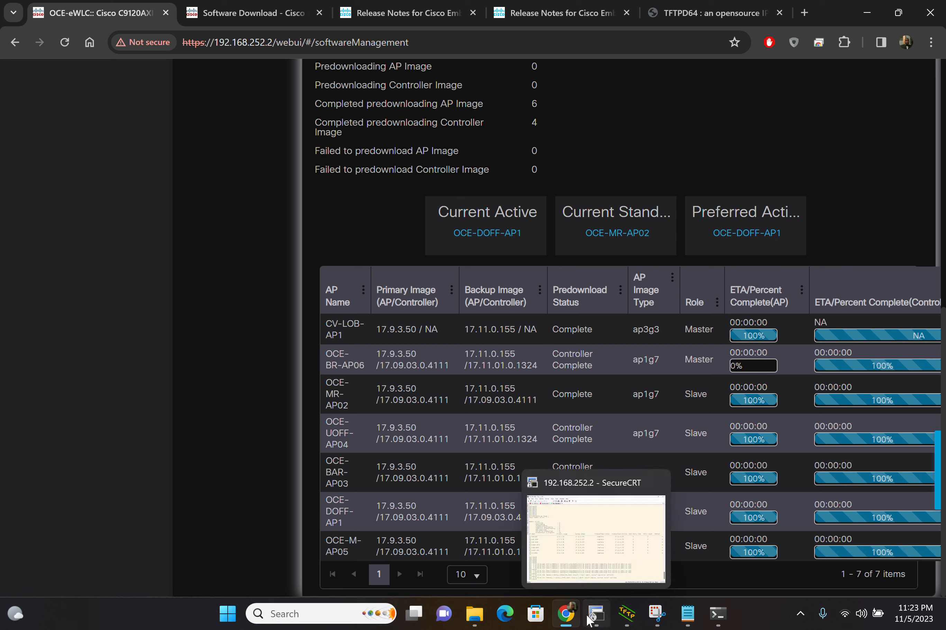
left_click(580, 540)
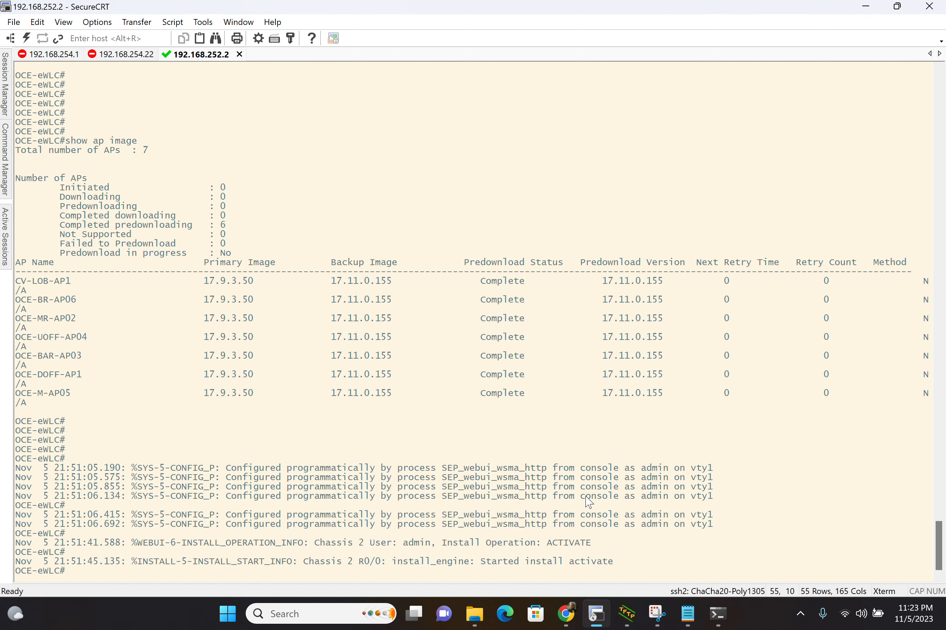
Step: Switch to Chrome, go to the Tags configuration page, and open a policy tag to view its WLAN-to-policy mappings
left_click(566, 614)
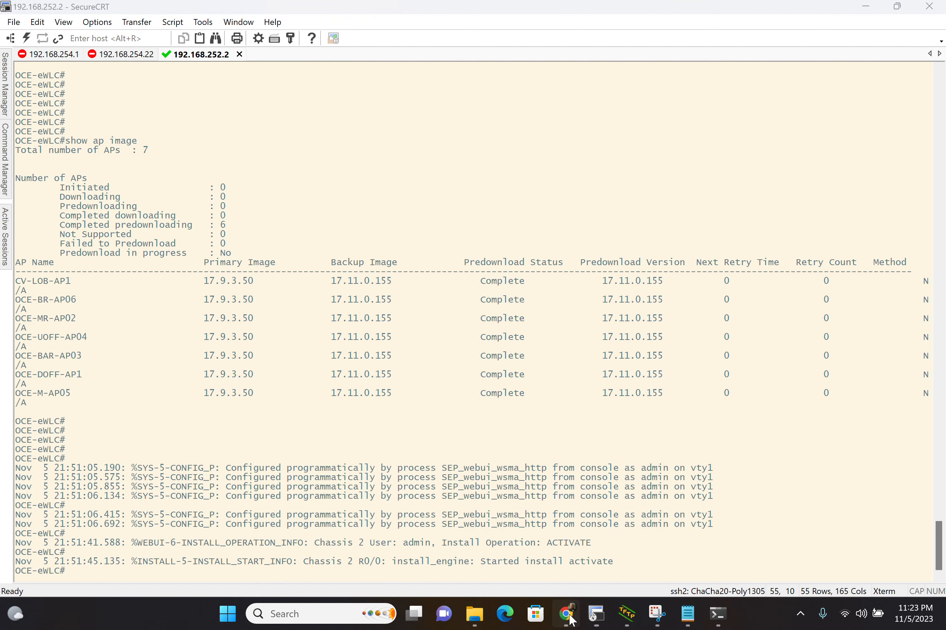
scroll(431, 390, "up", 10)
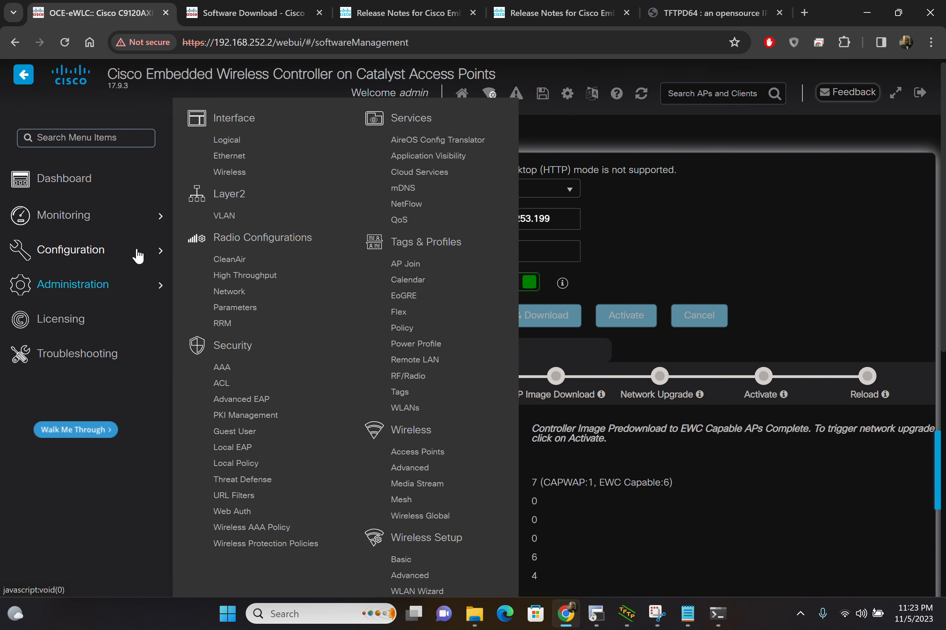
mouse_move(136, 288)
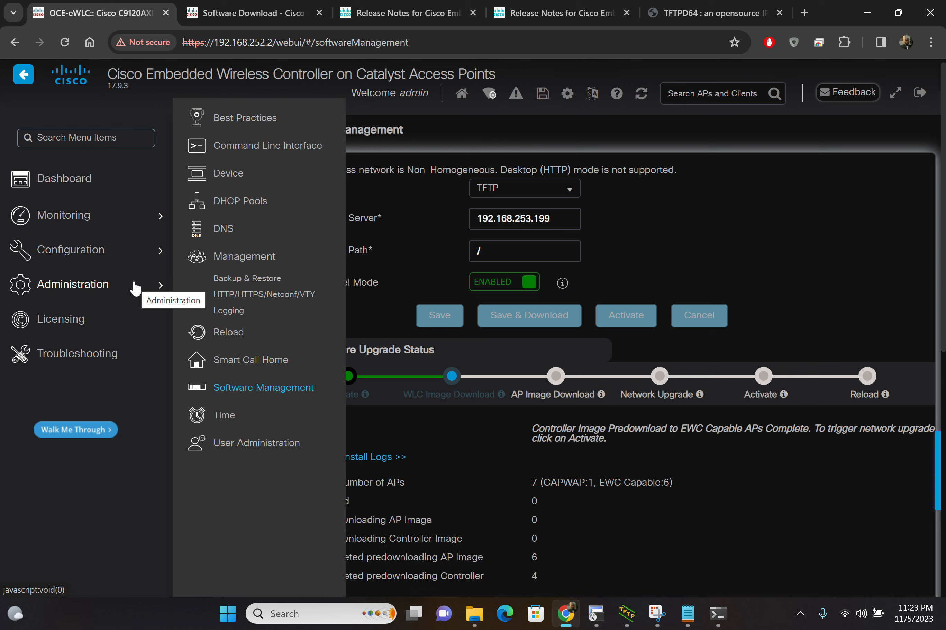
mouse_move(126, 249)
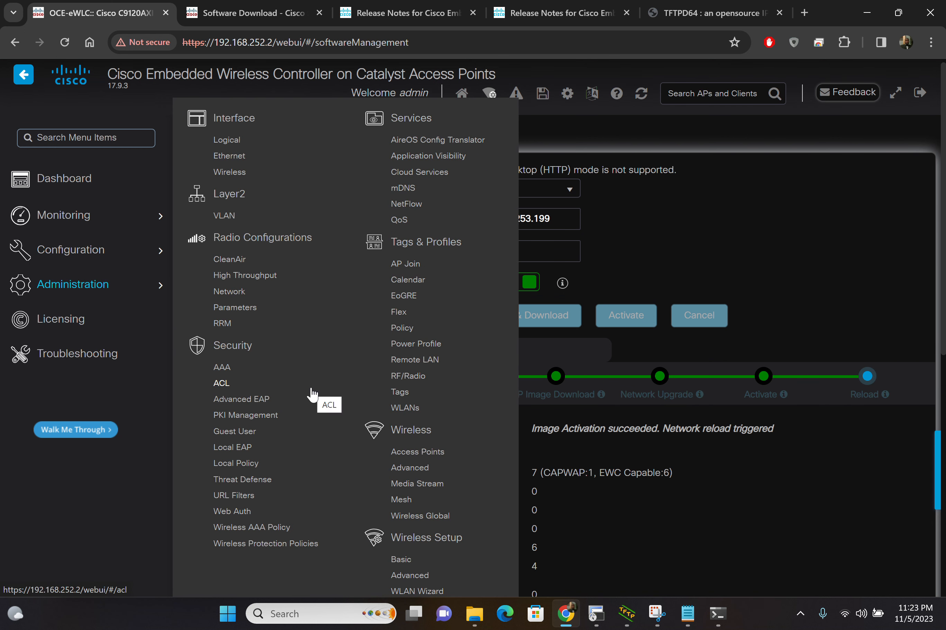
scroll(383, 498, "down", 1)
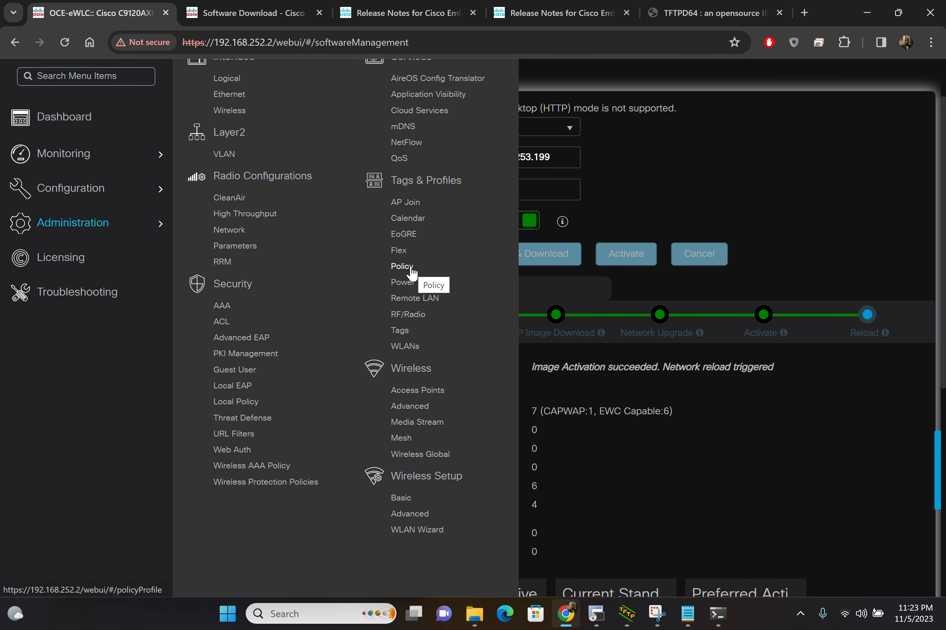
left_click(401, 330)
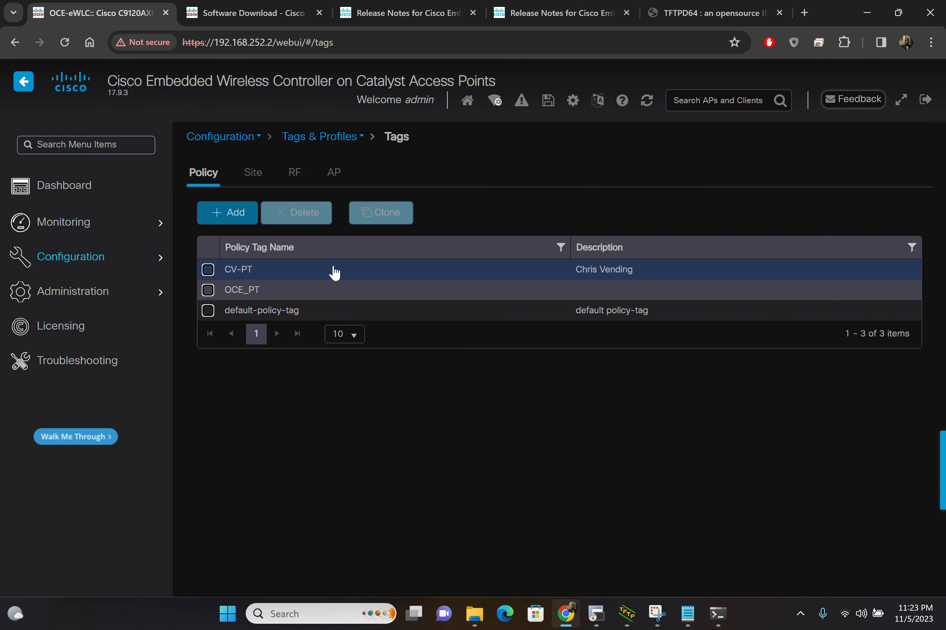
left_click(333, 291)
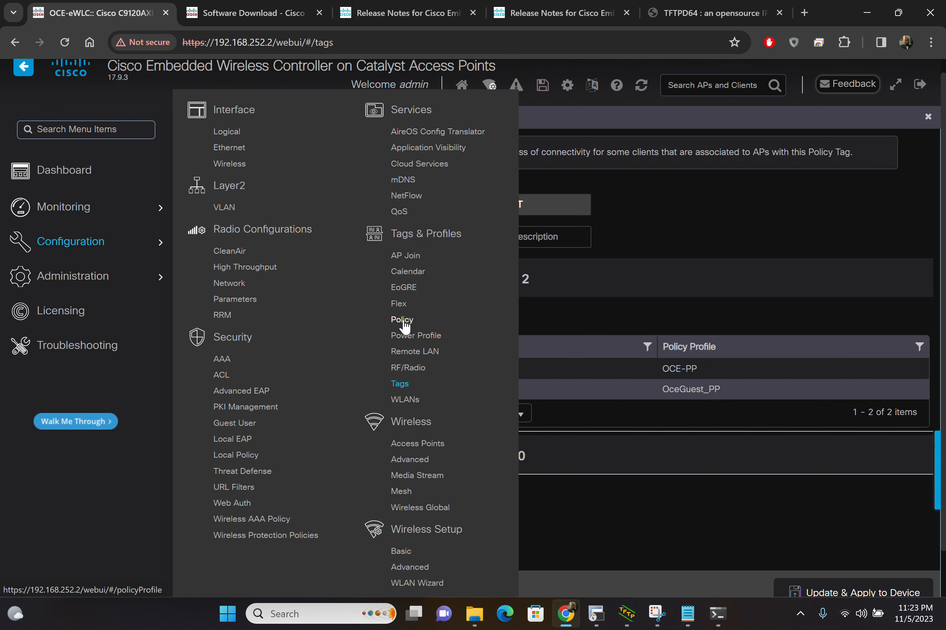
Step: Open the OCE-PP policy profile and review its advanced settings, including WLAN timeouts, DHCP, AAA policy and proxy options
left_click(406, 320)
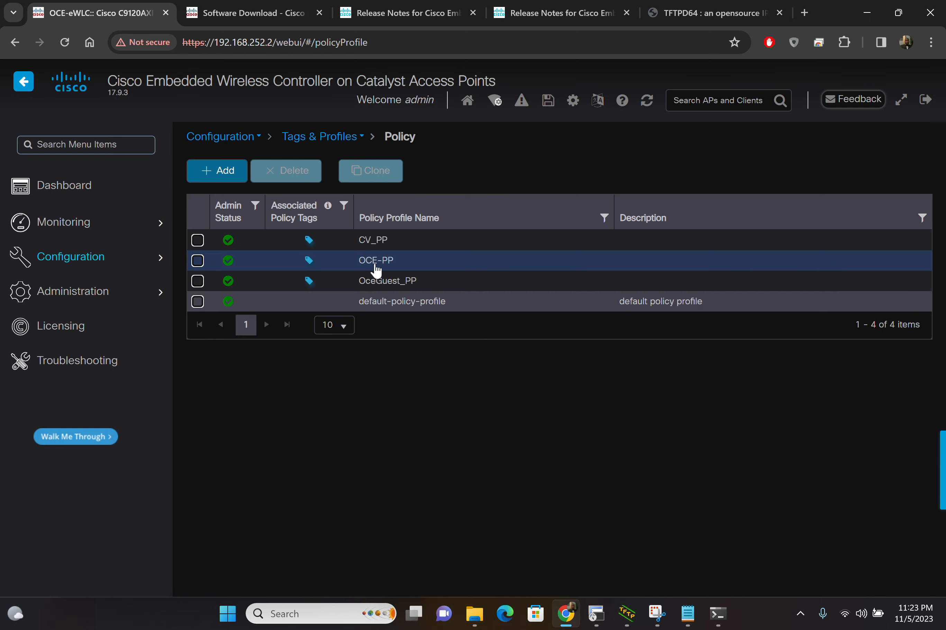
left_click(376, 263)
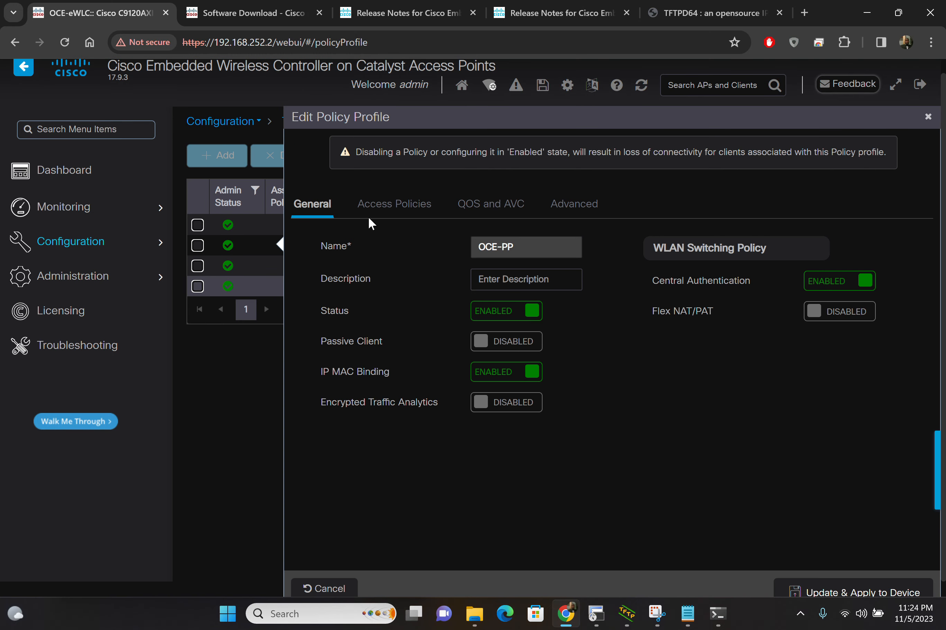
left_click(575, 204)
scroll(585, 308, "down", 1)
scroll(586, 308, "down", 5)
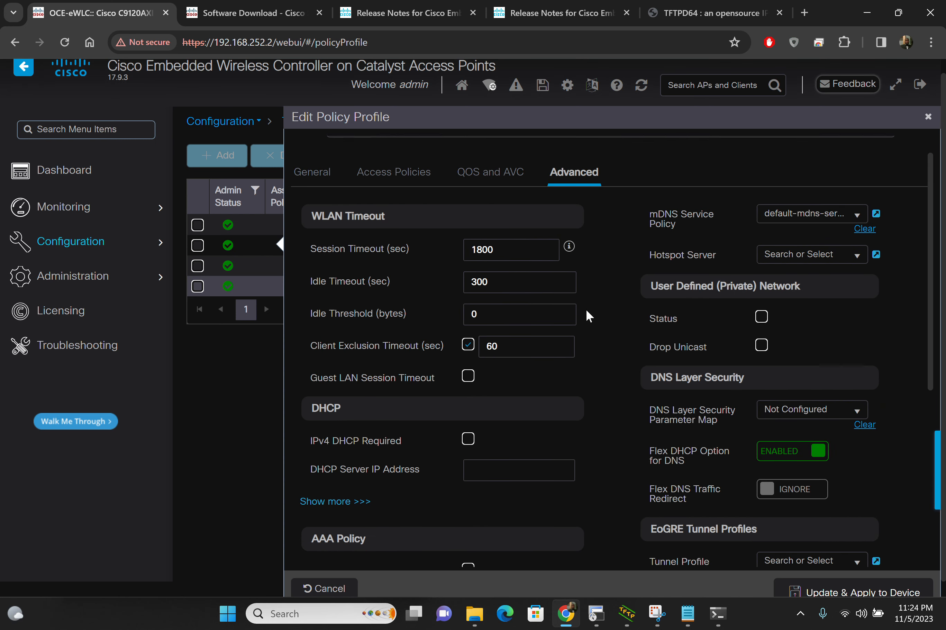
scroll(585, 308, "down", 5)
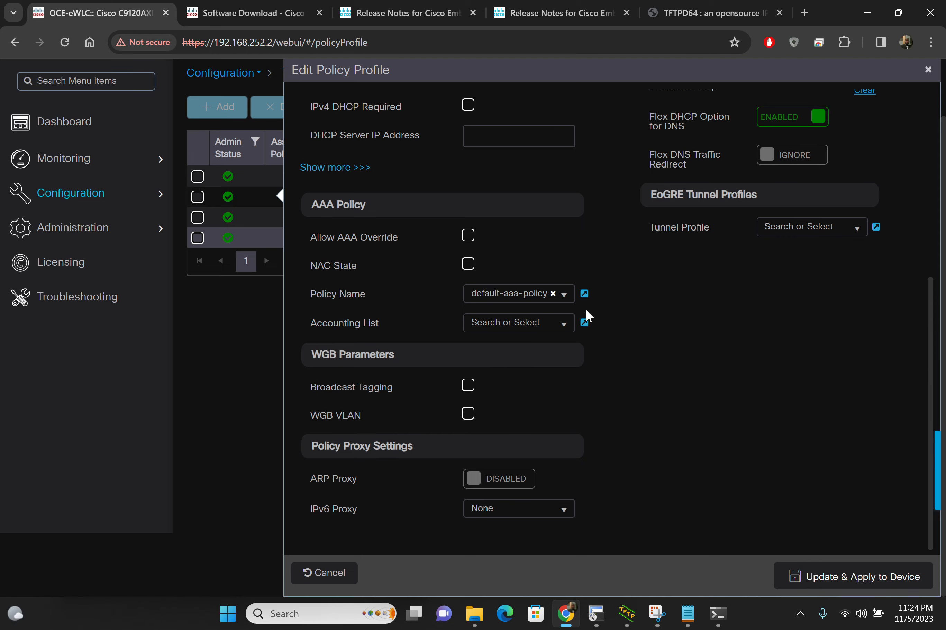
scroll(586, 311, "up", 5)
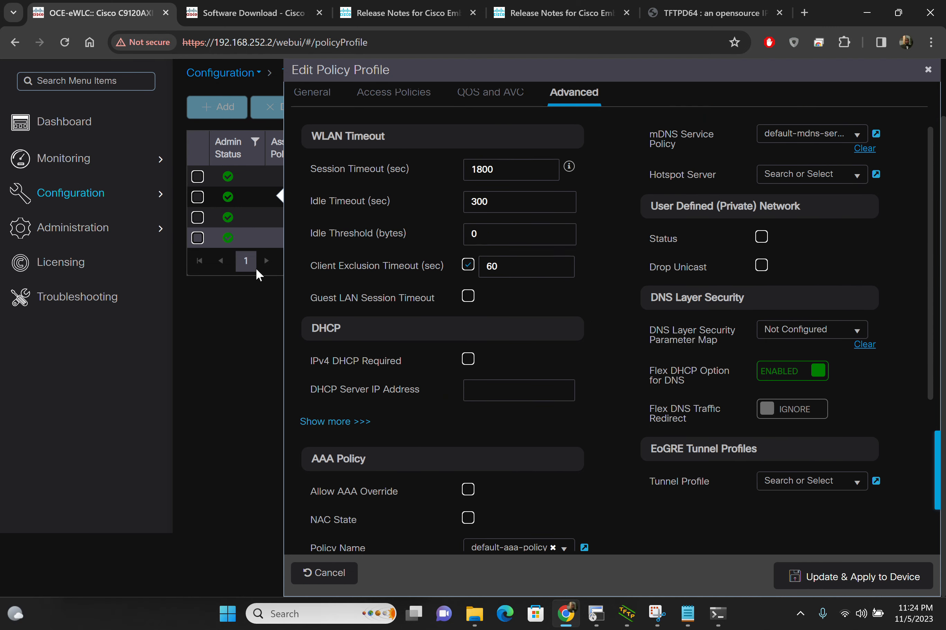
scroll(328, 287, "up", 2)
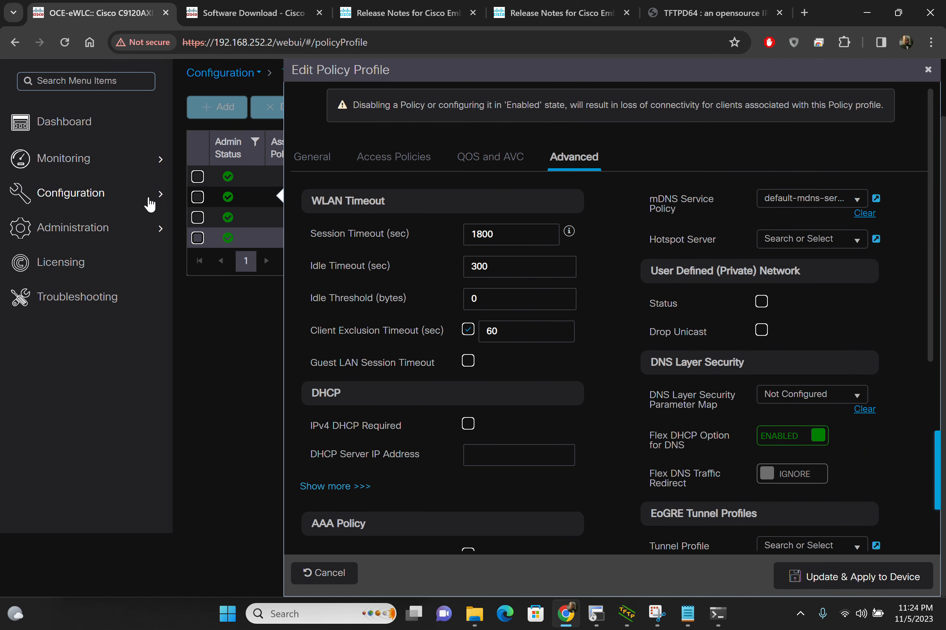
mouse_move(146, 203)
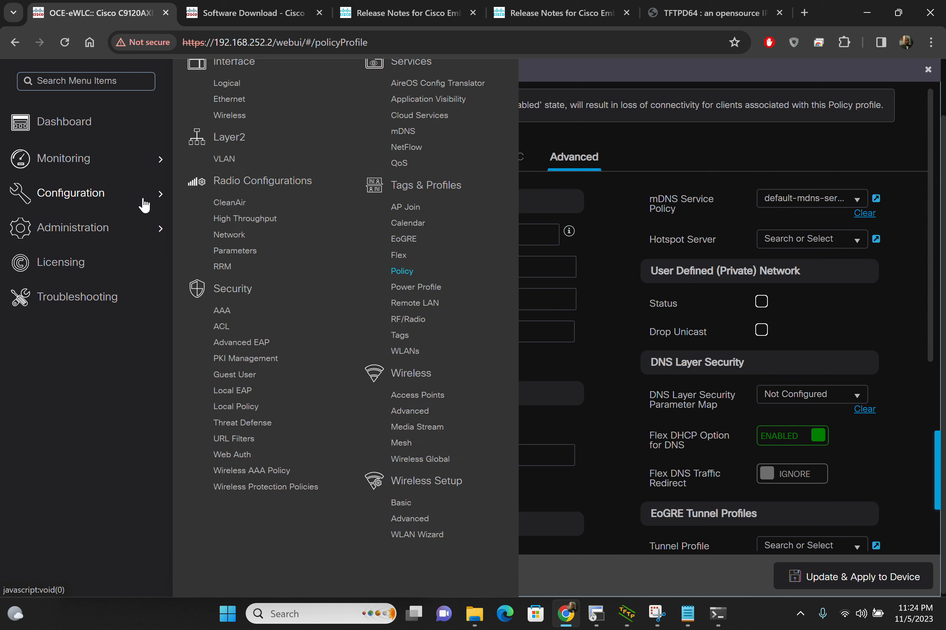
Step: Open the AP Join profiles page, and switch to SecureCRT to try reconnecting the 192.168.252.2 session
left_click(406, 206)
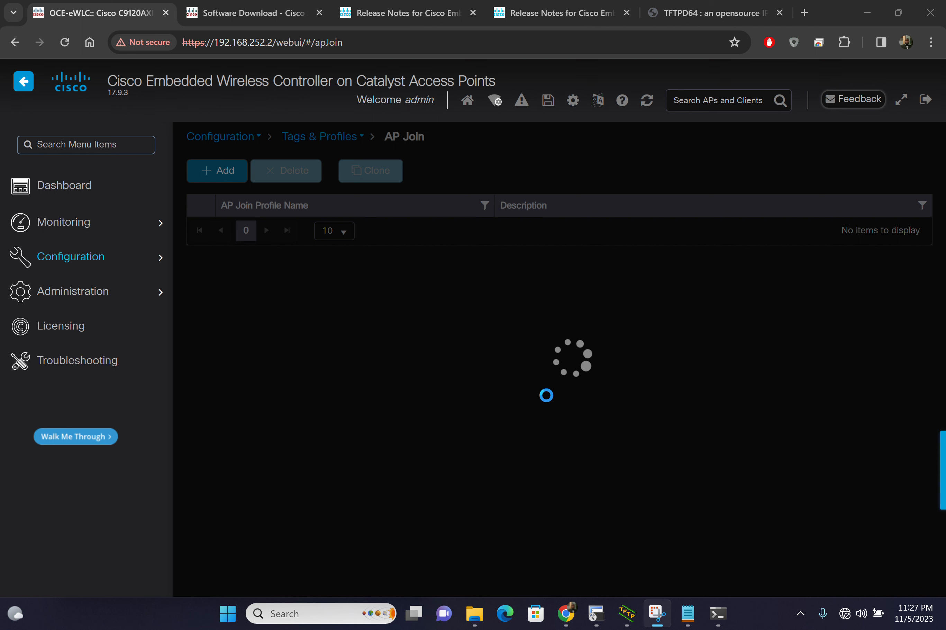
mouse_move(605, 625)
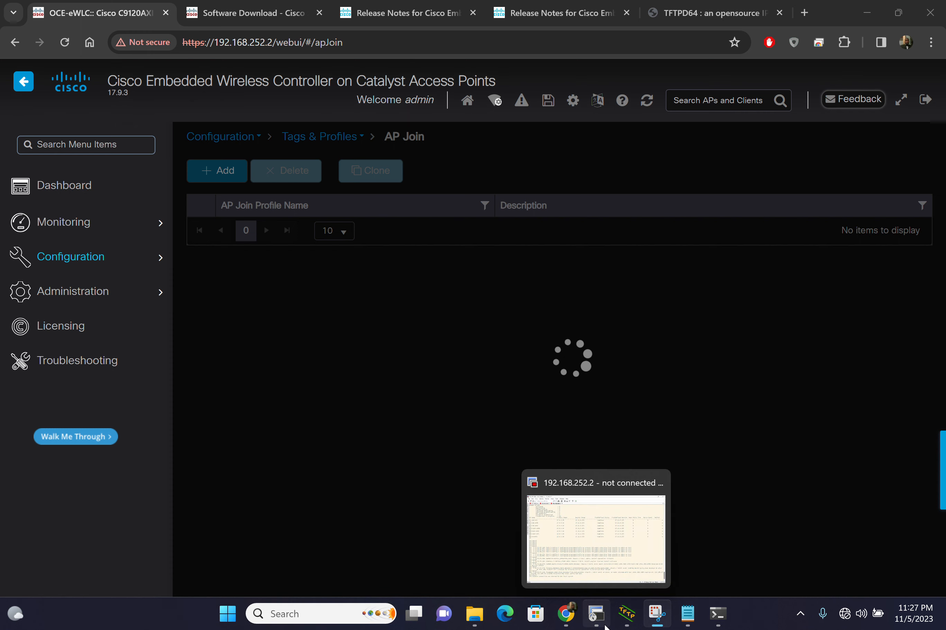
mouse_move(579, 534)
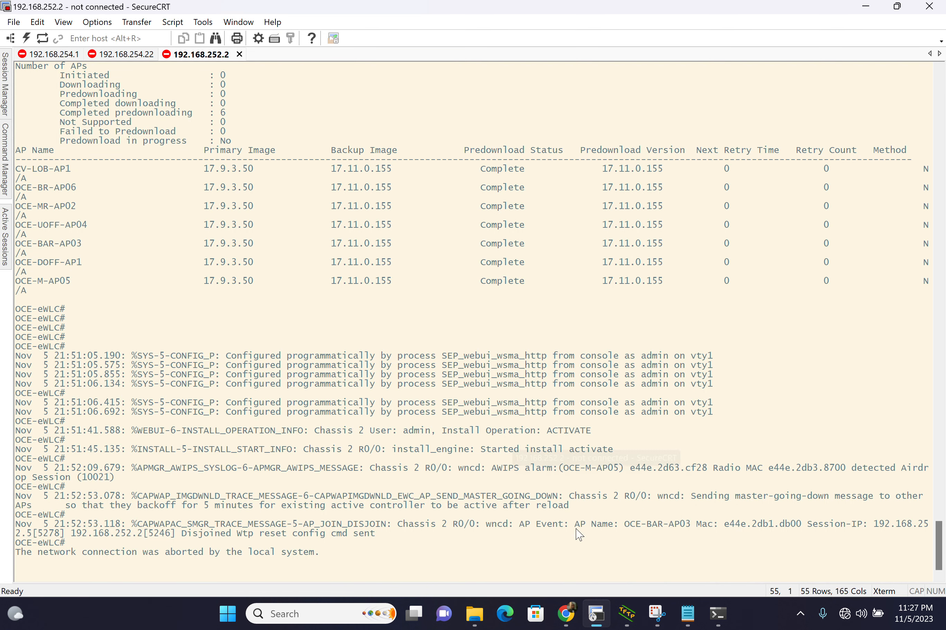
key("Return")
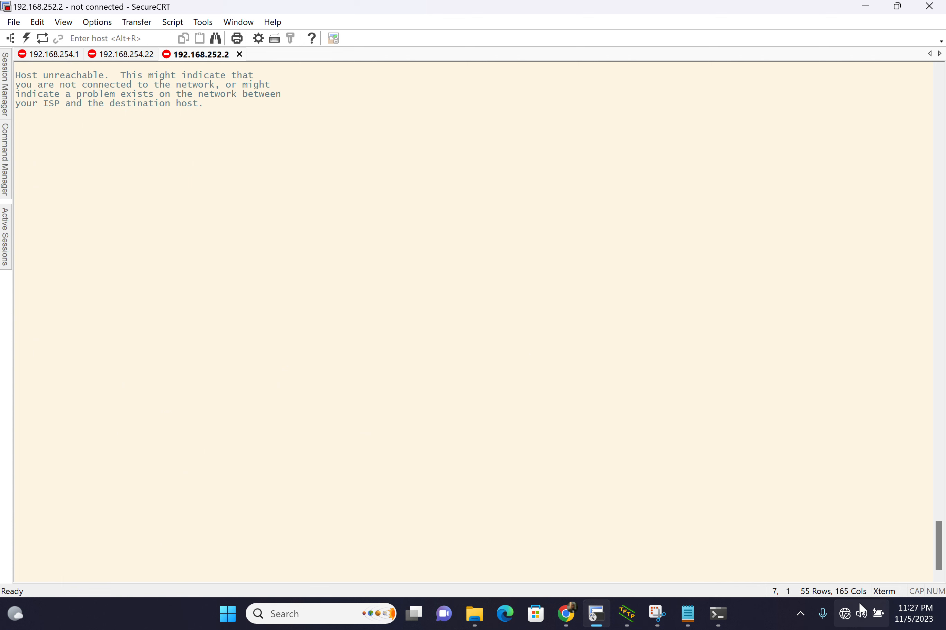
Step: Show the available Wi-Fi networks and request a connection to the secured home network, keeping automatic connection enabled
left_click(845, 614)
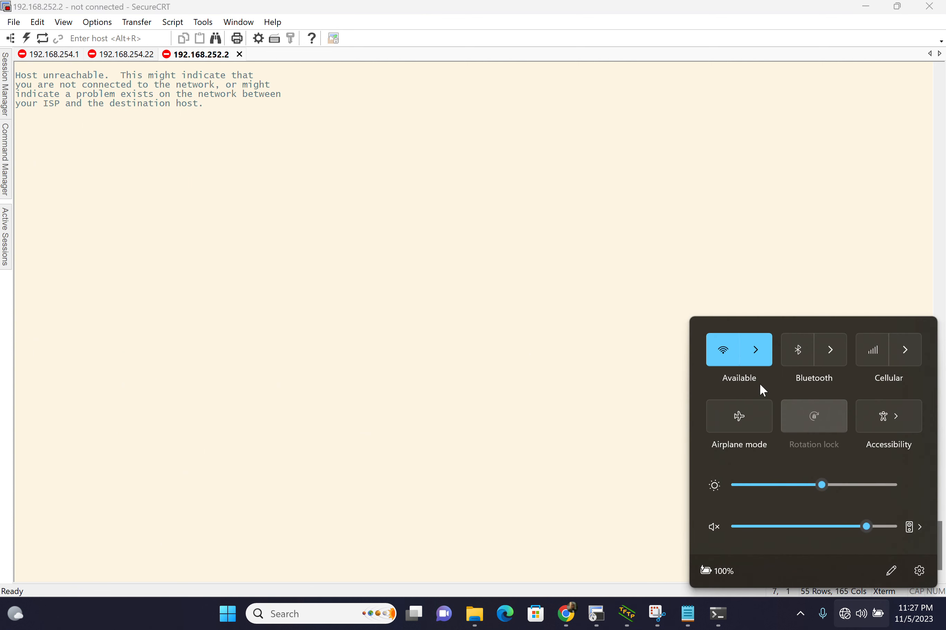
left_click(758, 349)
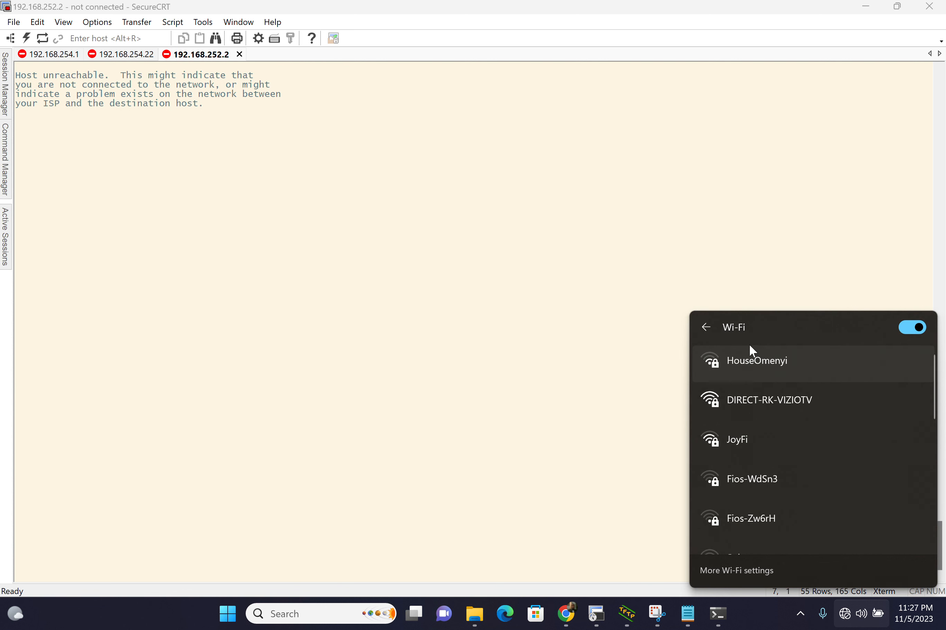
left_click(745, 370)
left_click(855, 429)
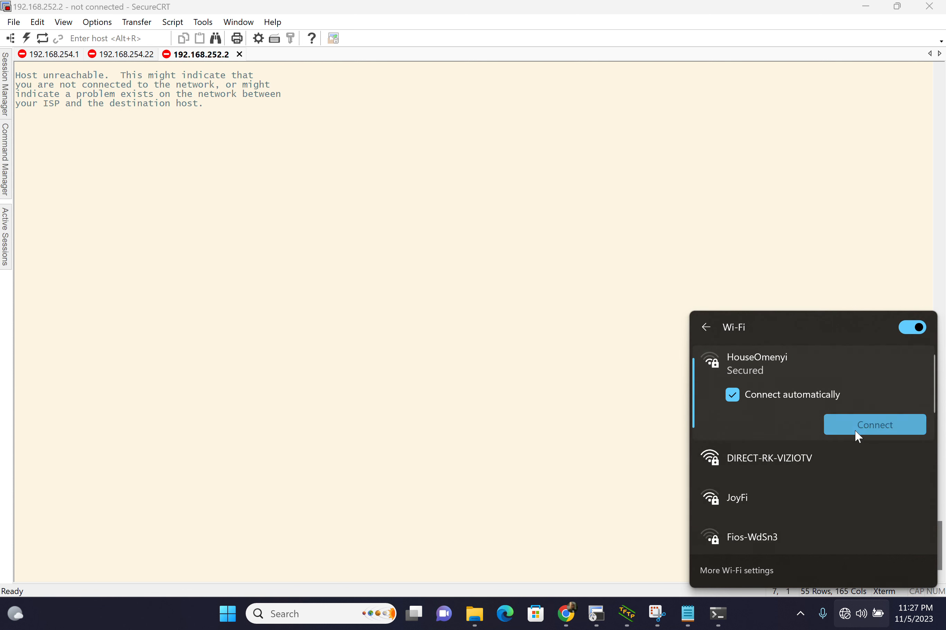
left_click(702, 327)
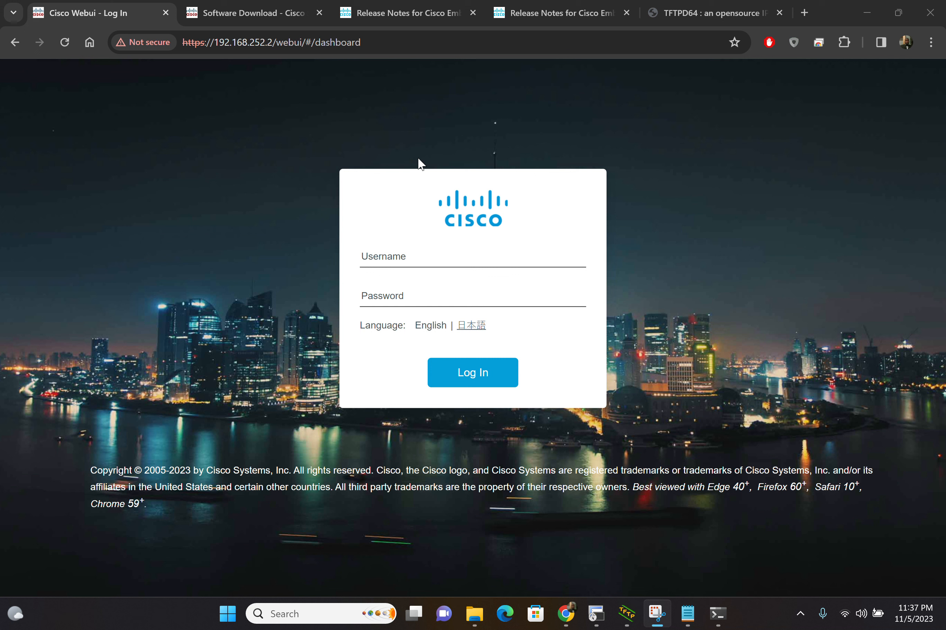
Step: Switch to Command Prompt and review the continuous ping output for 192.168.252.2 from its start to the latest replies
left_click(718, 613)
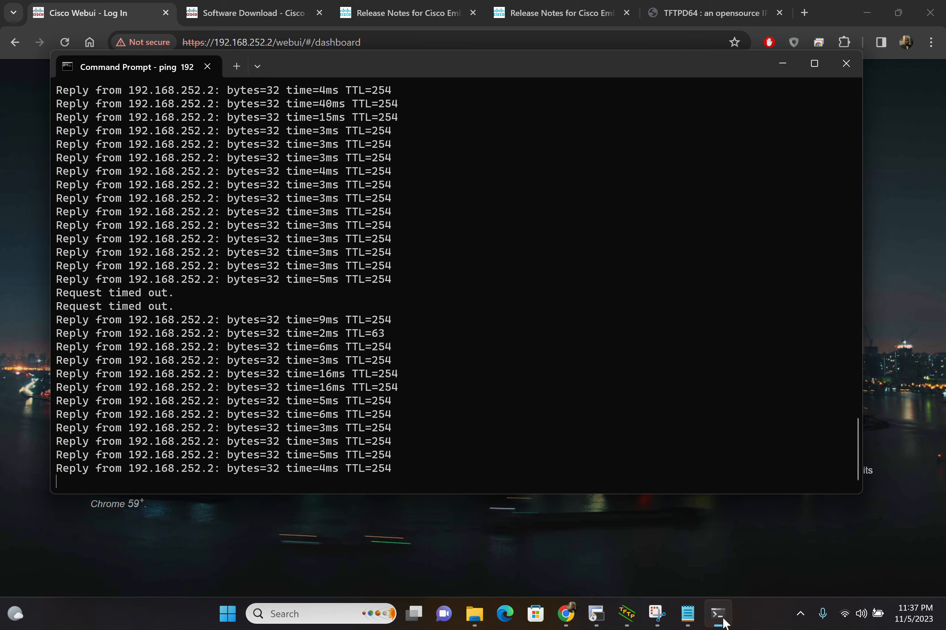
scroll(435, 284, "up", 10)
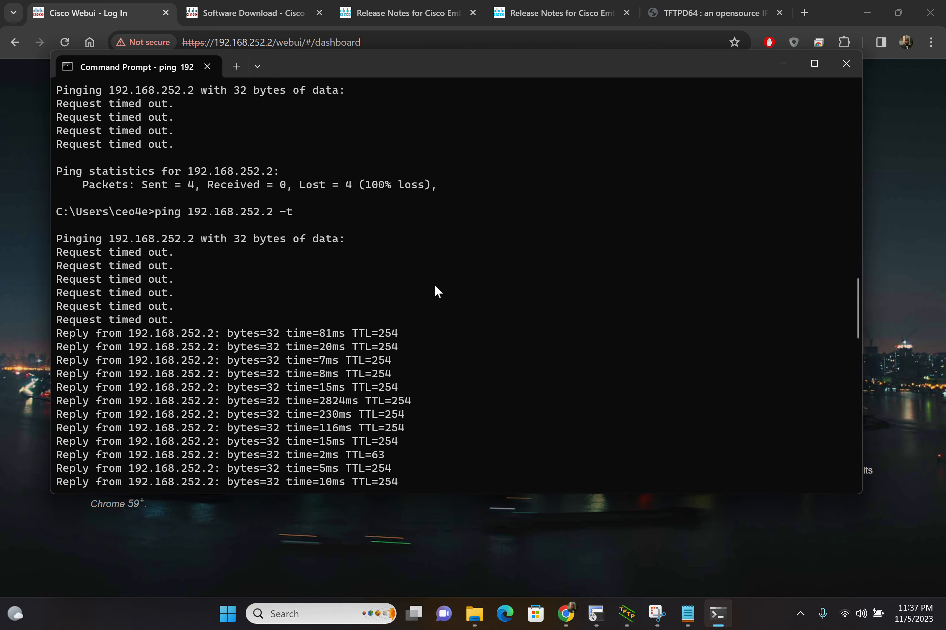
scroll(435, 283, "down", 15)
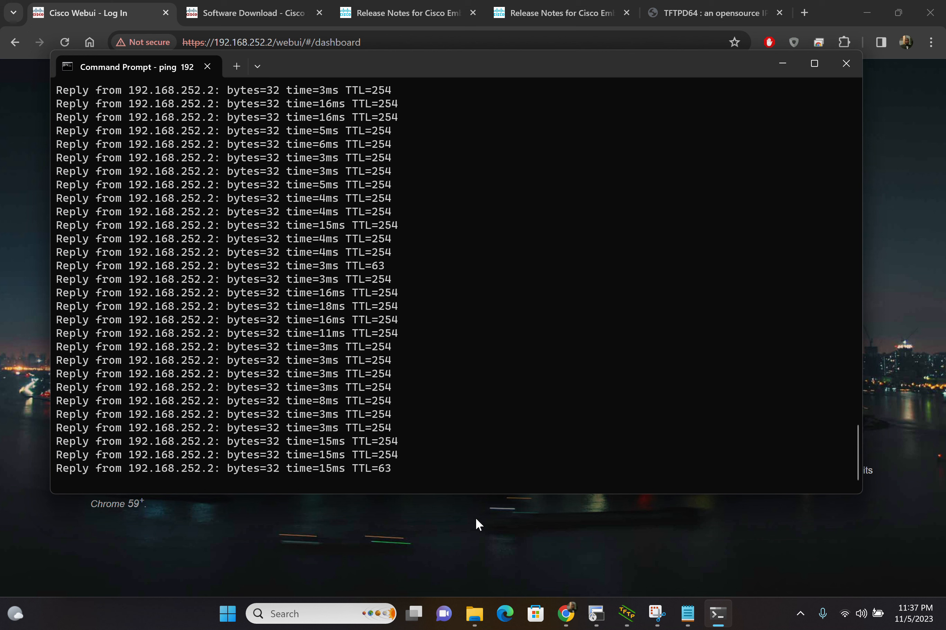
Step: Return to Chrome and log in to the controller's web interface with username admin and the account password
left_click(475, 516)
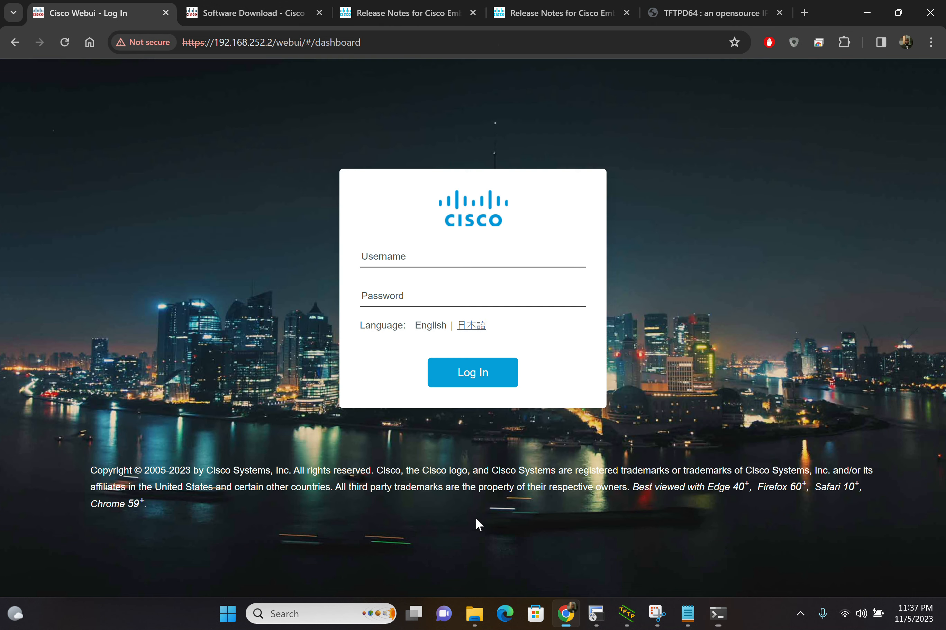
left_click(447, 265)
key("Tab")
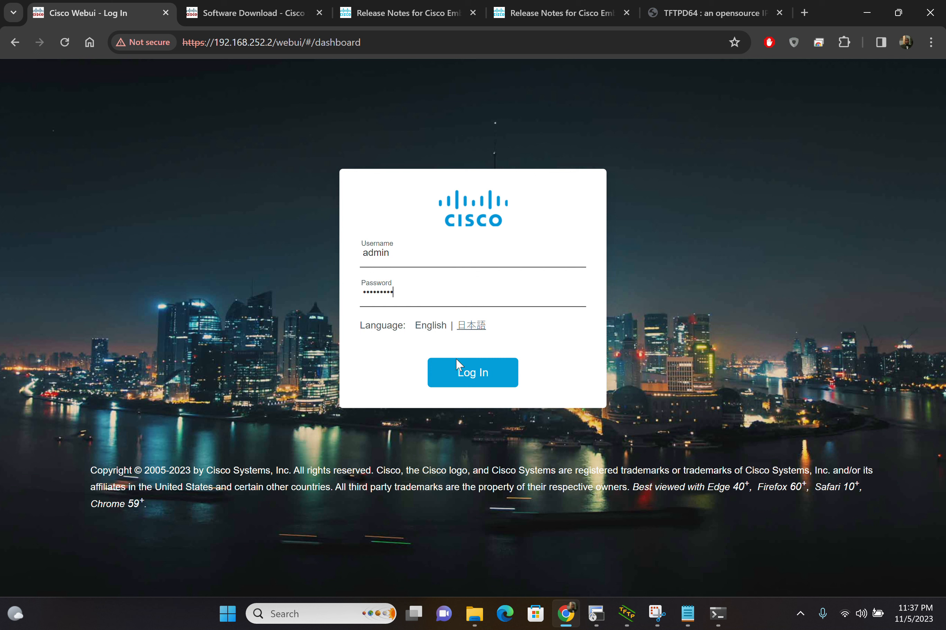
left_click(466, 384)
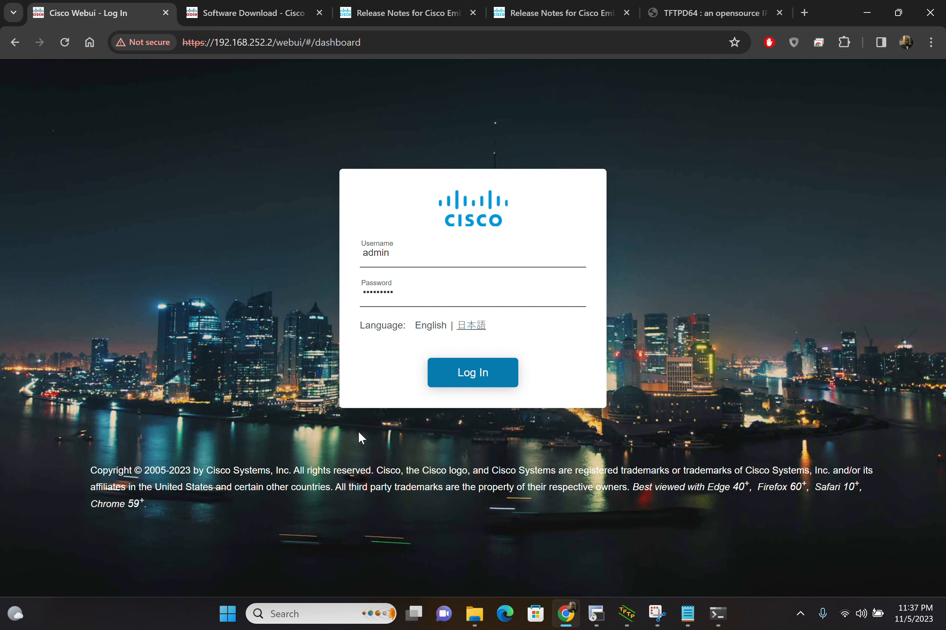